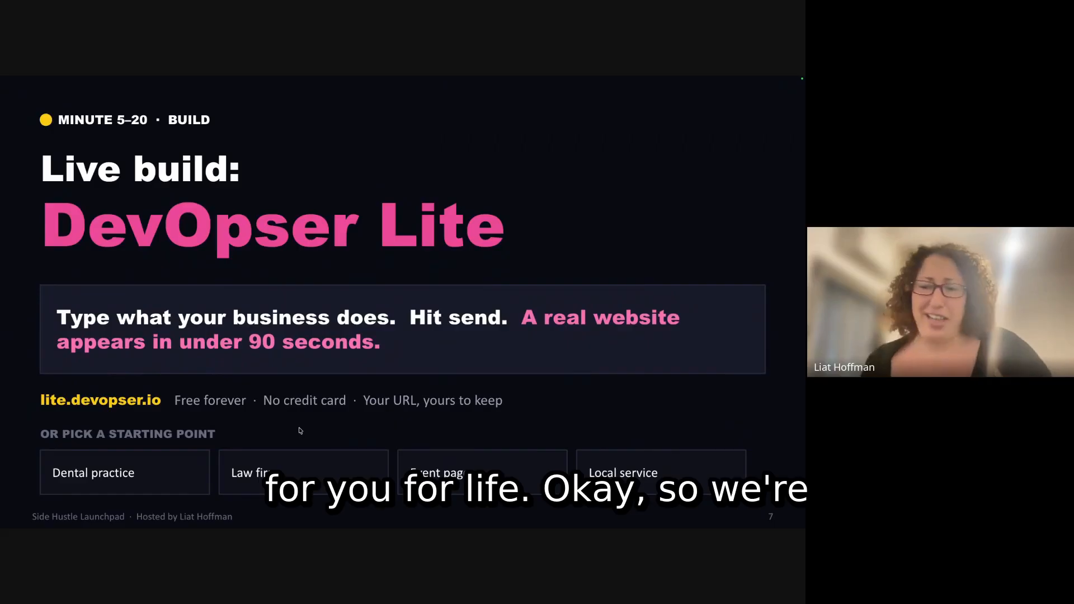
- Advance to slide 8, 'Three steps. We do them together.', then show all open windows and desktops
key("Right")
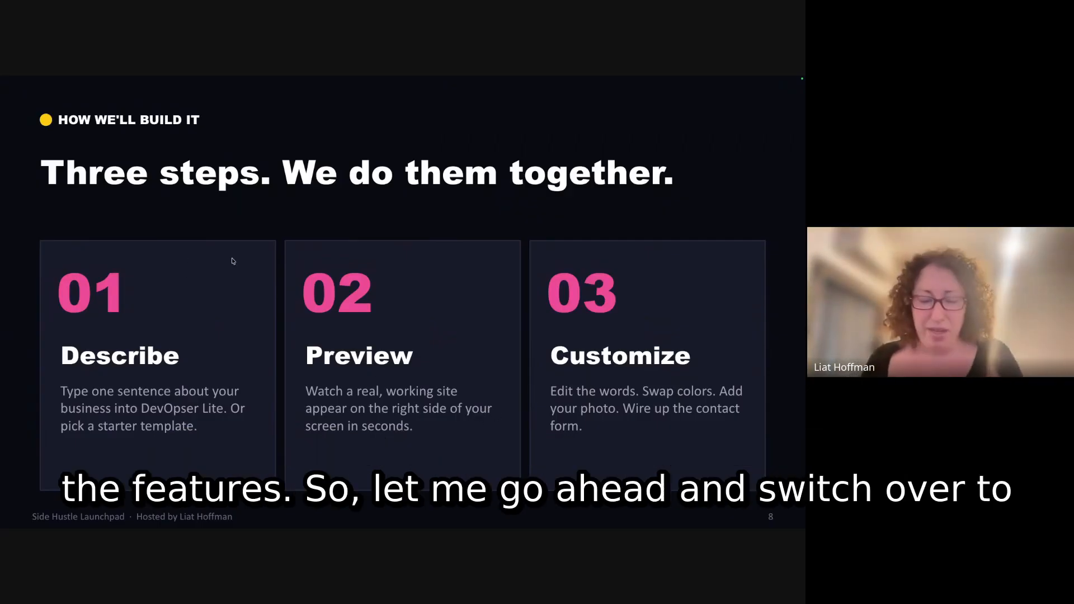
key("ctrl+Up")
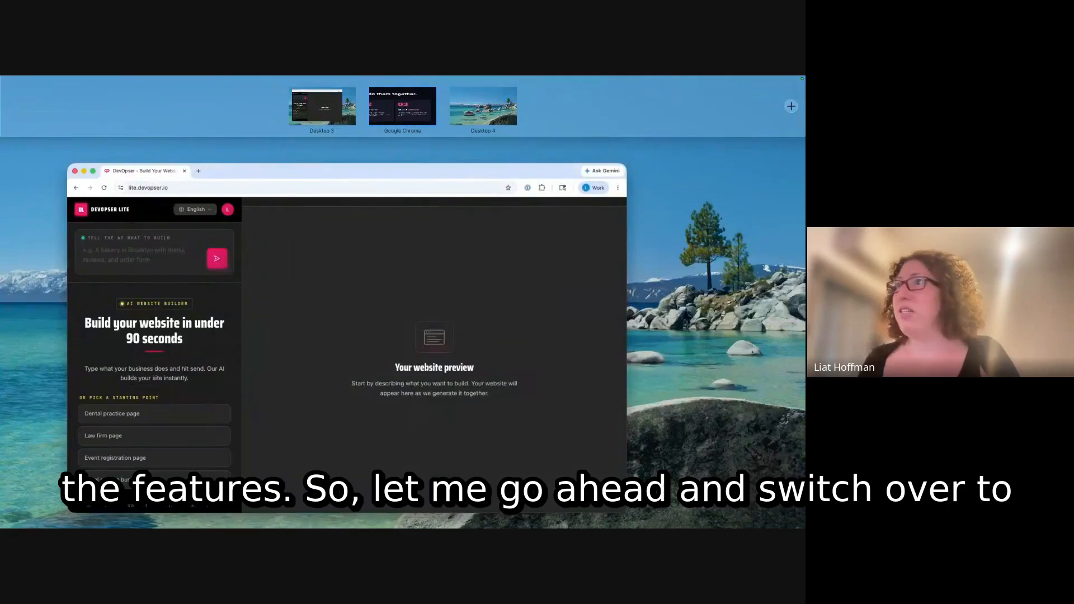
- Bring the DevOpser Lite browser window forward and maximize it
left_click(302, 223)
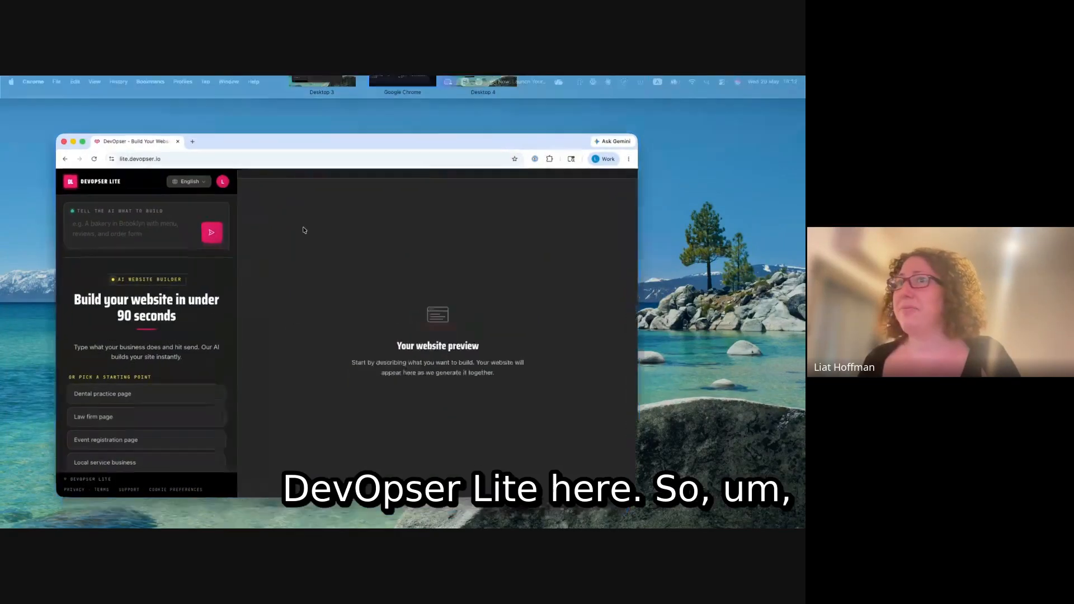
left_click(72, 114)
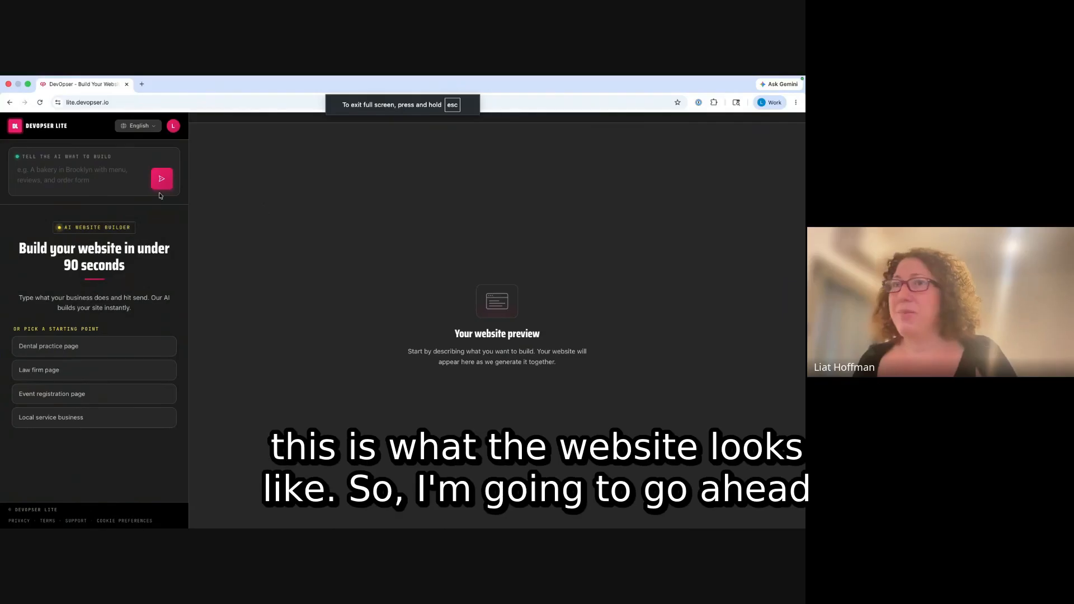
left_click(98, 178)
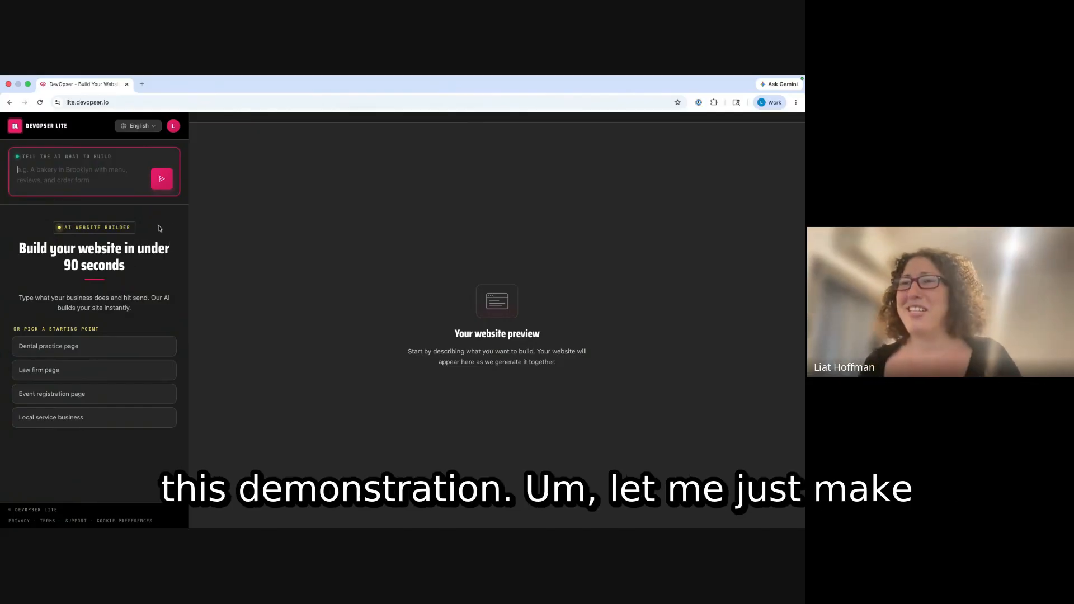
- Delete both 'My Website' entries under My Sites, leaving 6 active, and start a new site
left_click(173, 127)
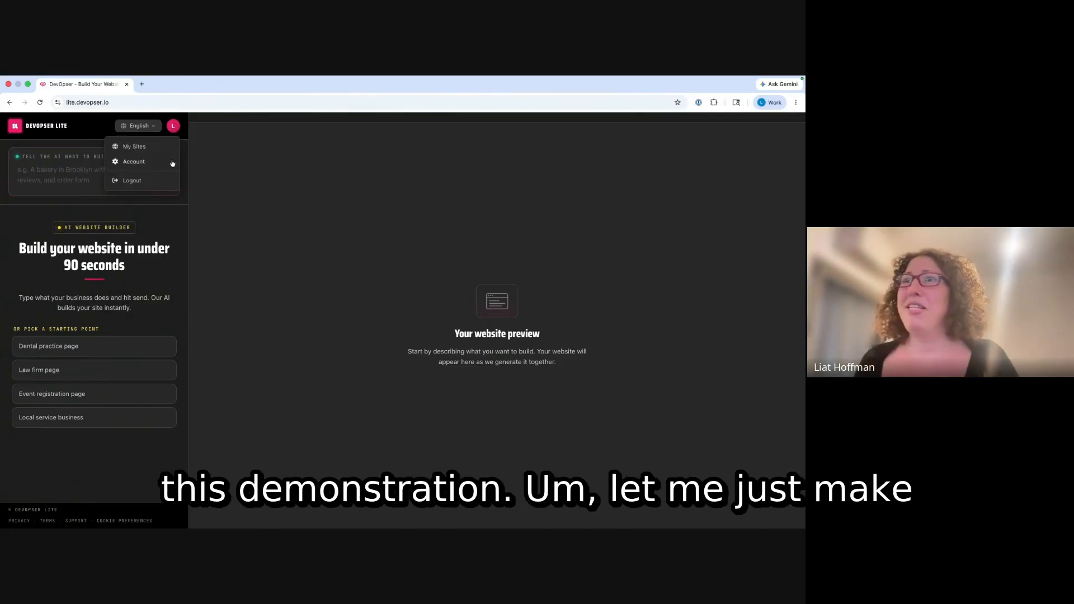
left_click(141, 149)
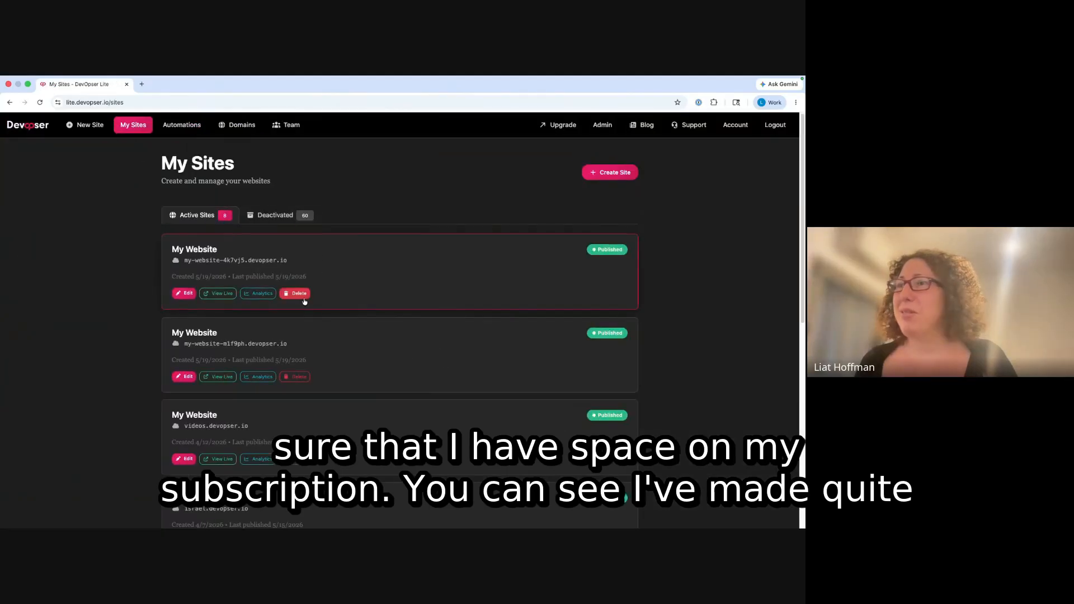
left_click(301, 295)
left_click(459, 342)
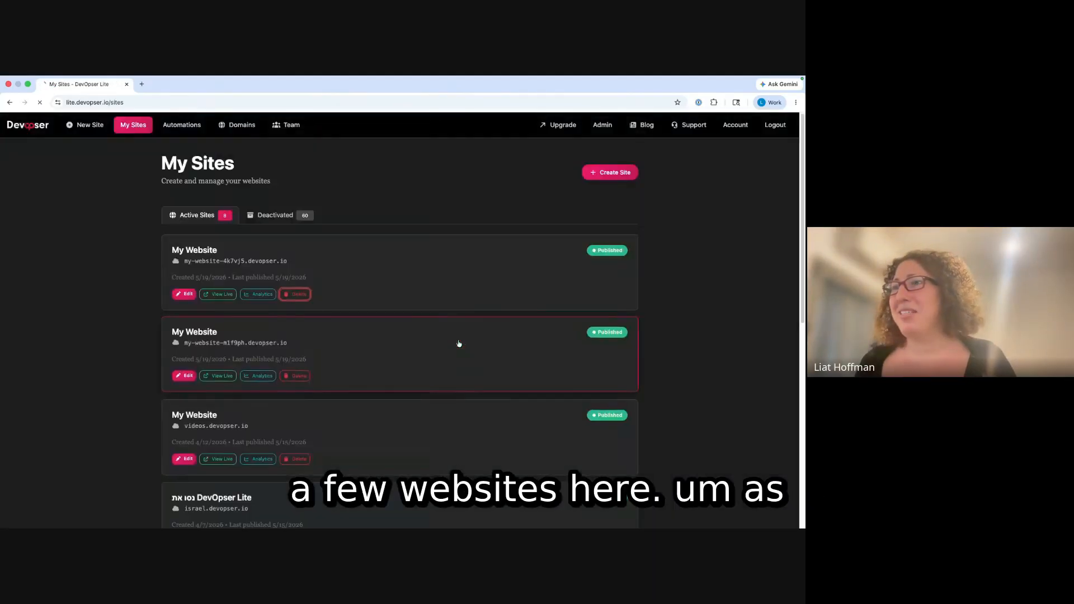
left_click(300, 294)
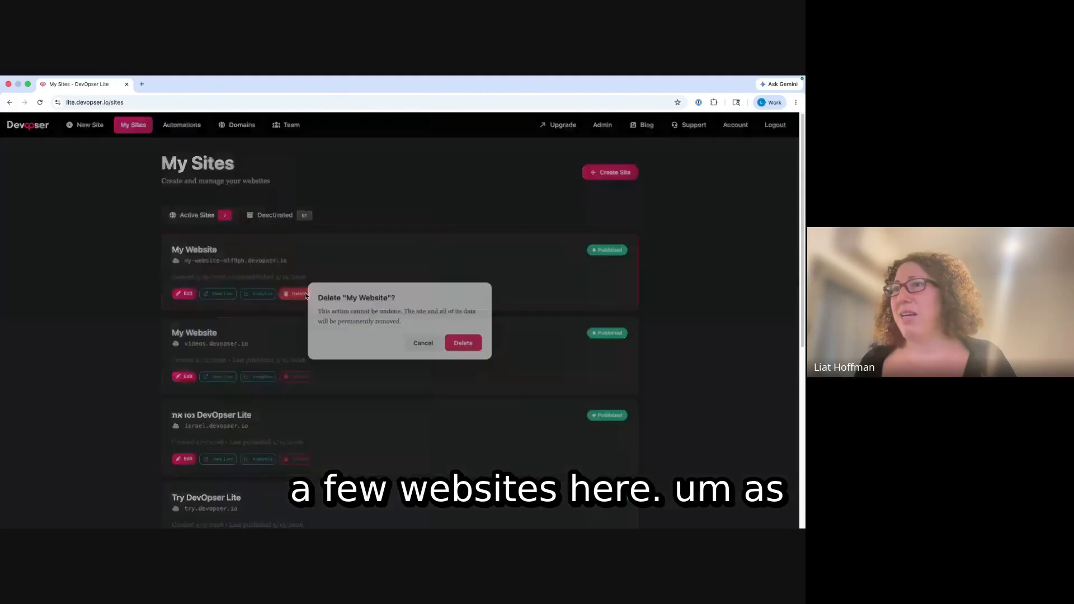
left_click(464, 343)
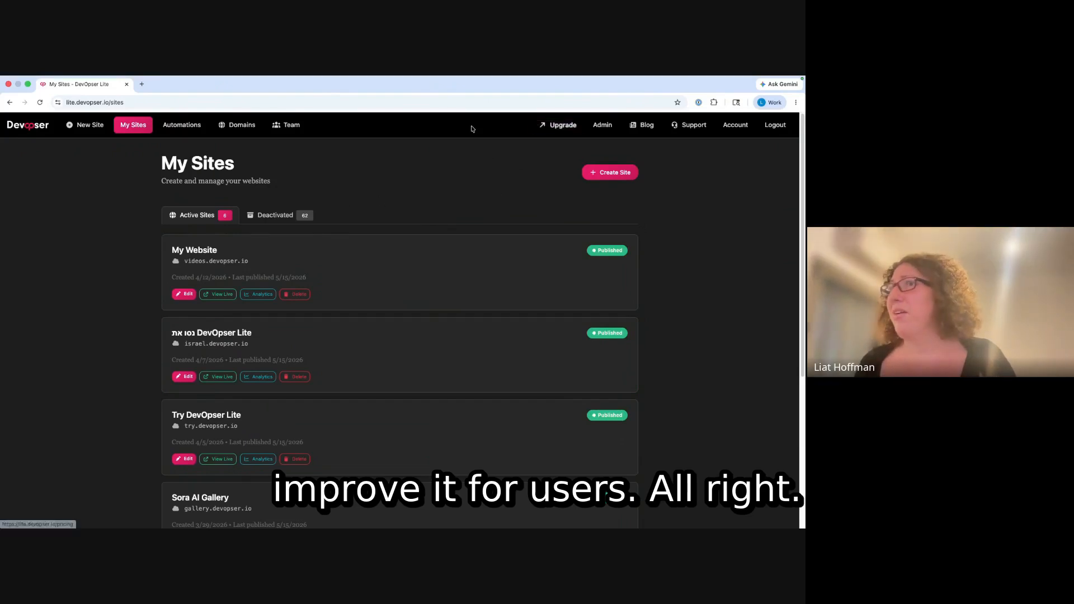
left_click(87, 131)
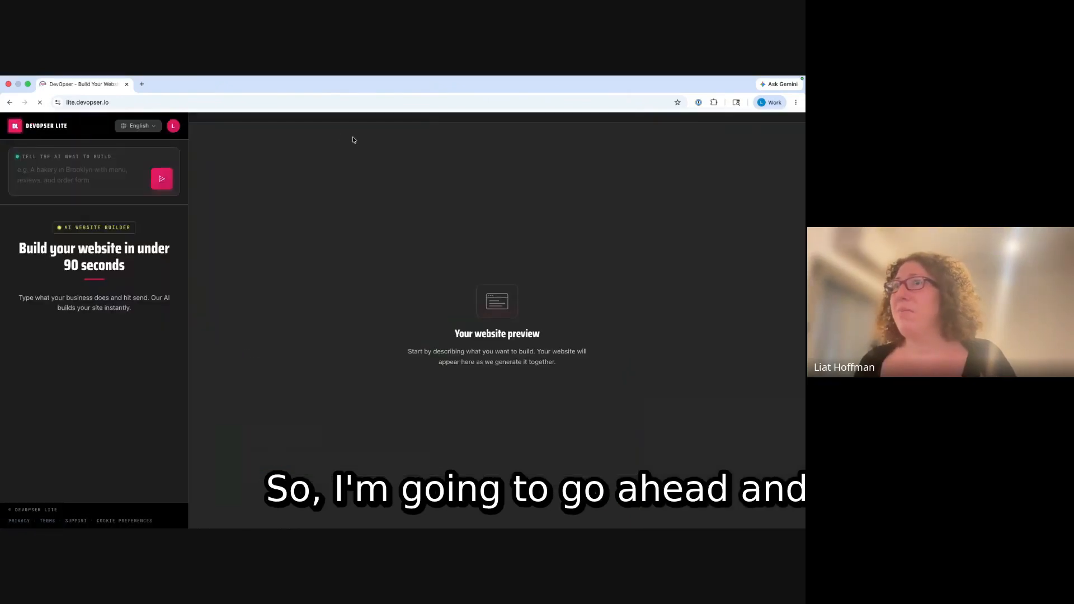
- Log out of the account and reopen the AI website builder as a signed-out visitor
left_click(86, 170)
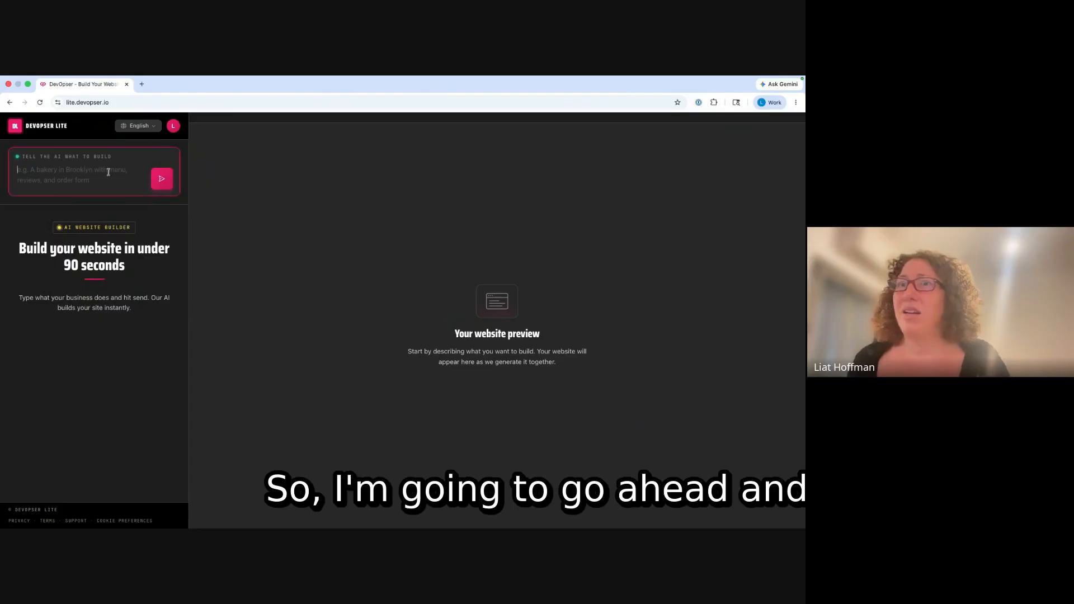
left_click(174, 127)
left_click(152, 180)
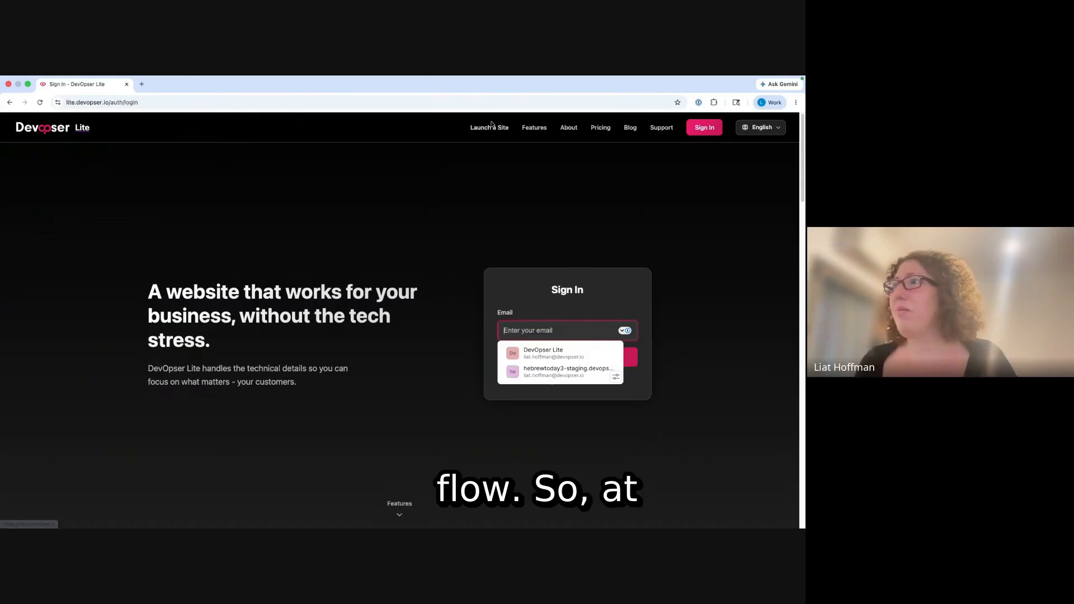
left_click(490, 127)
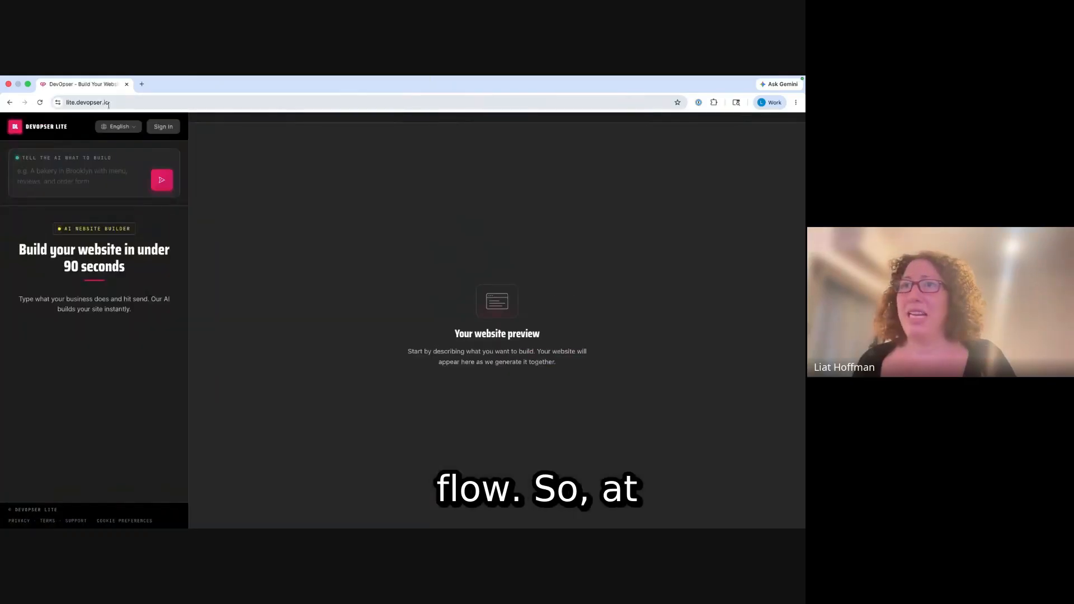
left_click(91, 182)
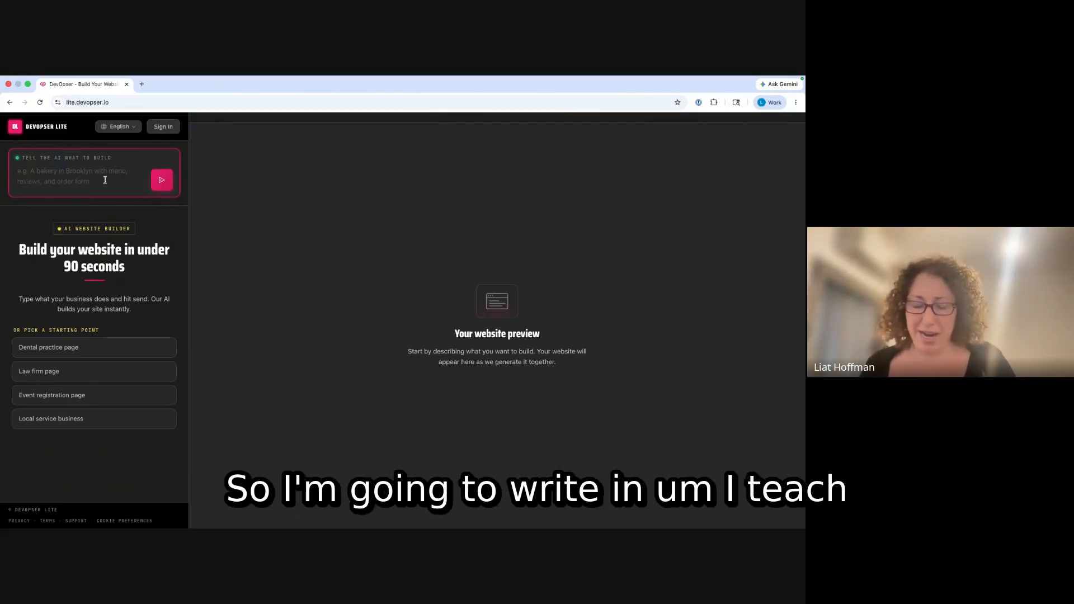
- Send the AI builder the prompt 'I teach children guitar in San Diego'
type("I te")
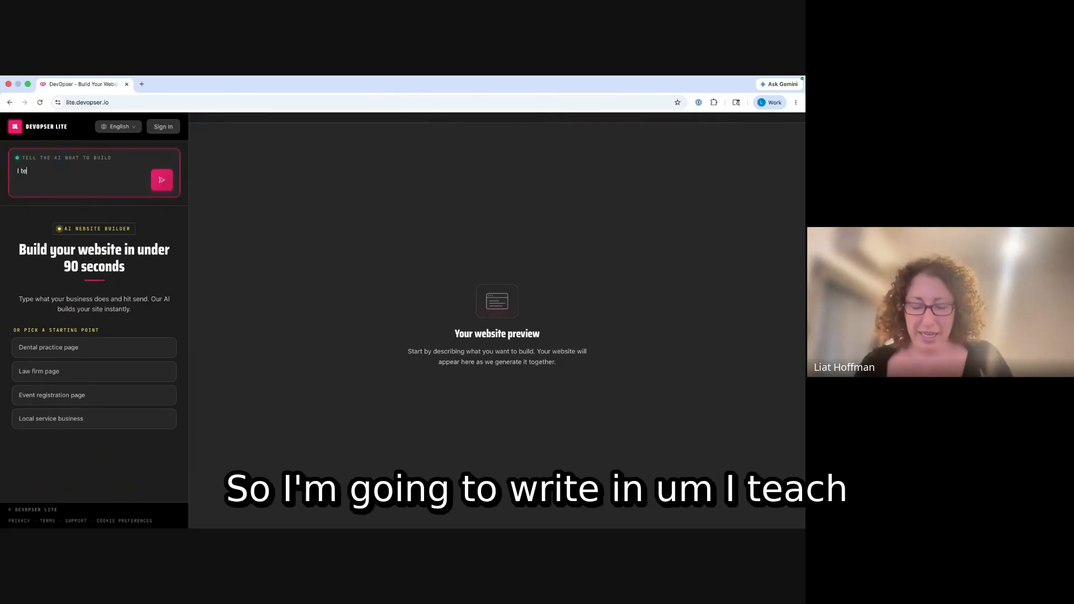
type("ach children guitar")
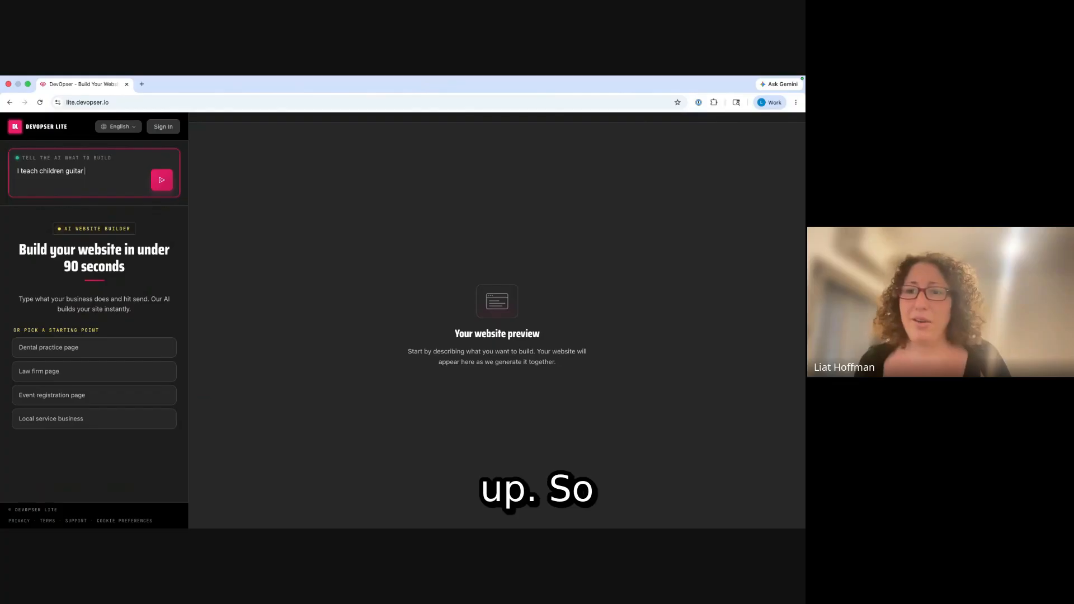
key("super+Tab")
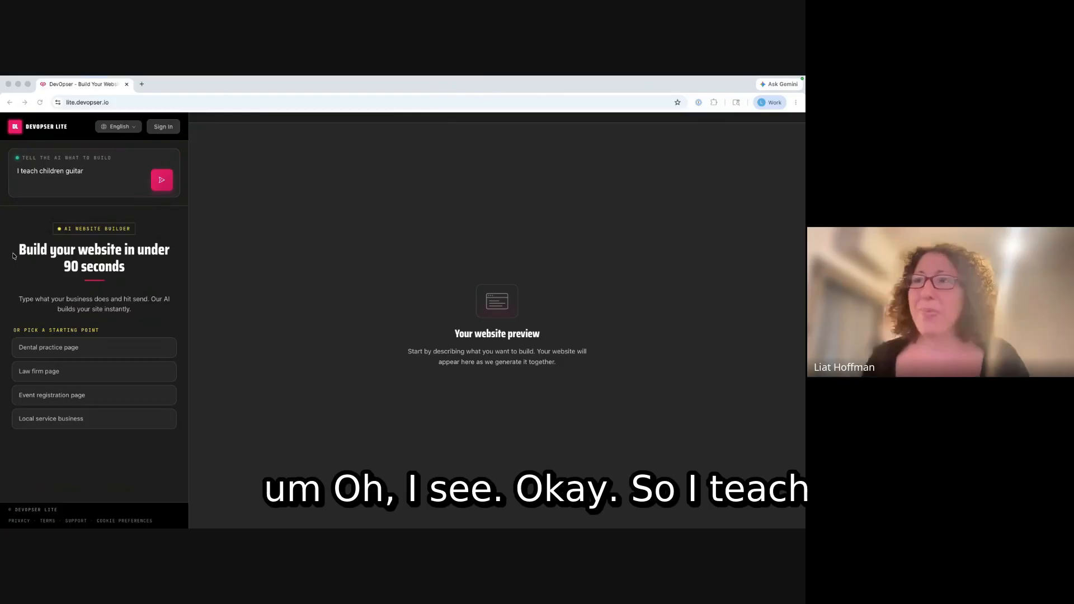
left_click(109, 174)
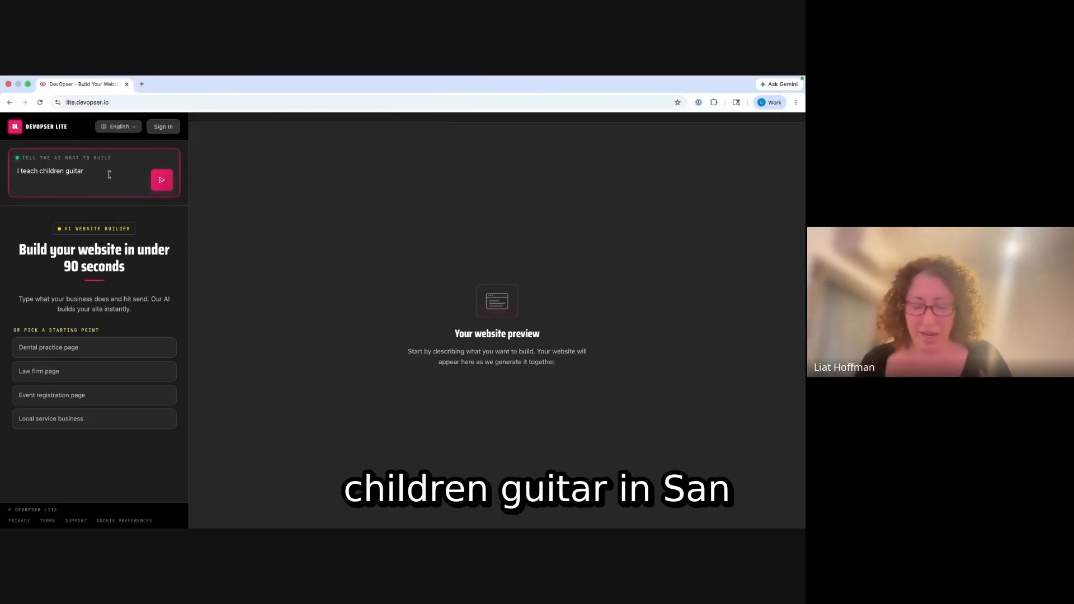
type("in San Diefgo")
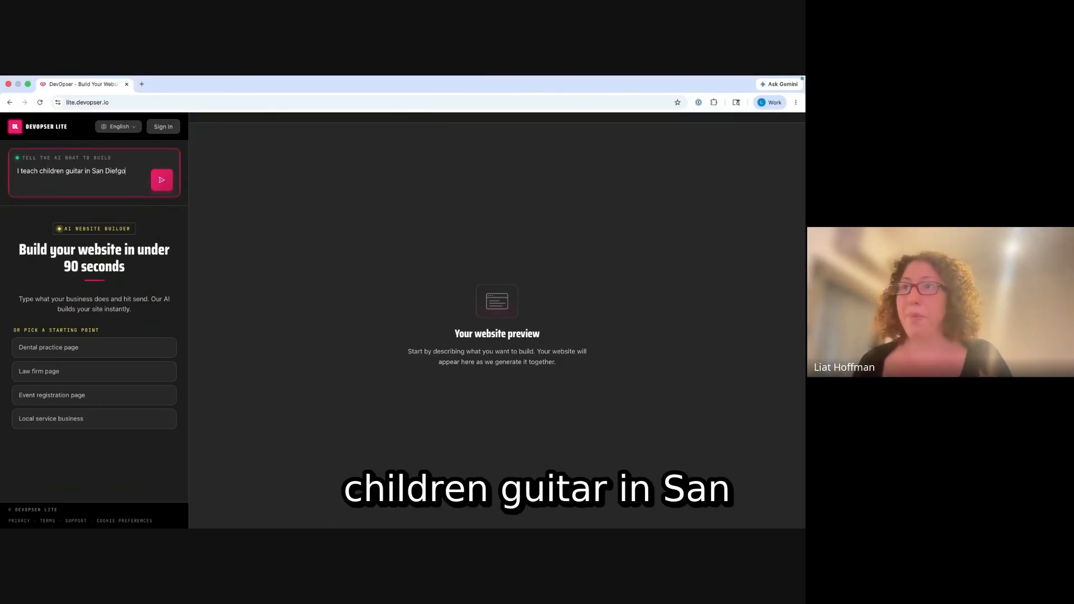
key("BackSpace")
key("BackSpace")
key("BackSpace")
type("go")
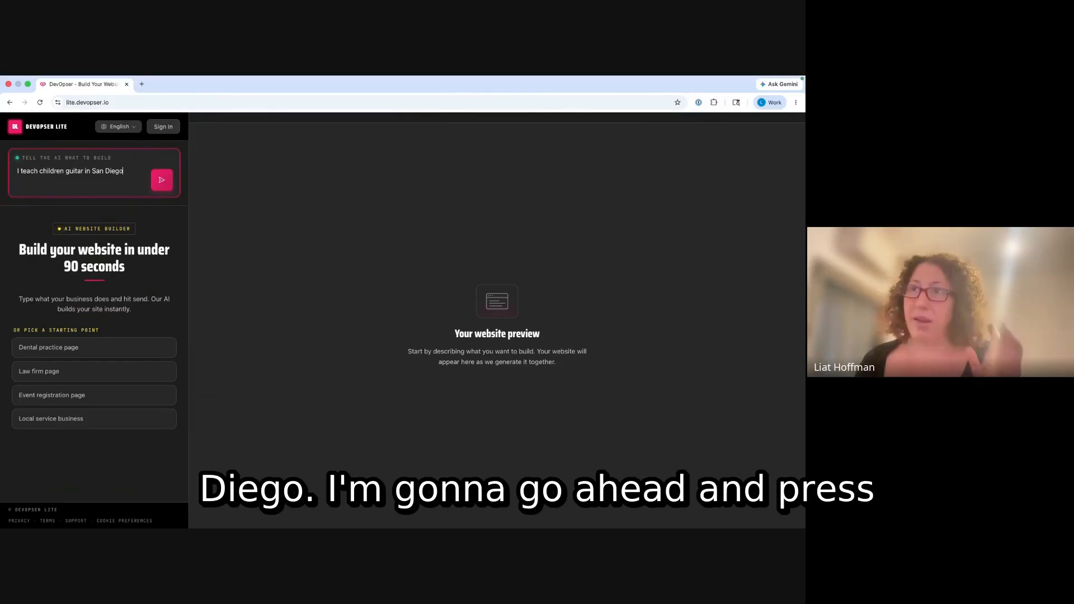
left_click(162, 180)
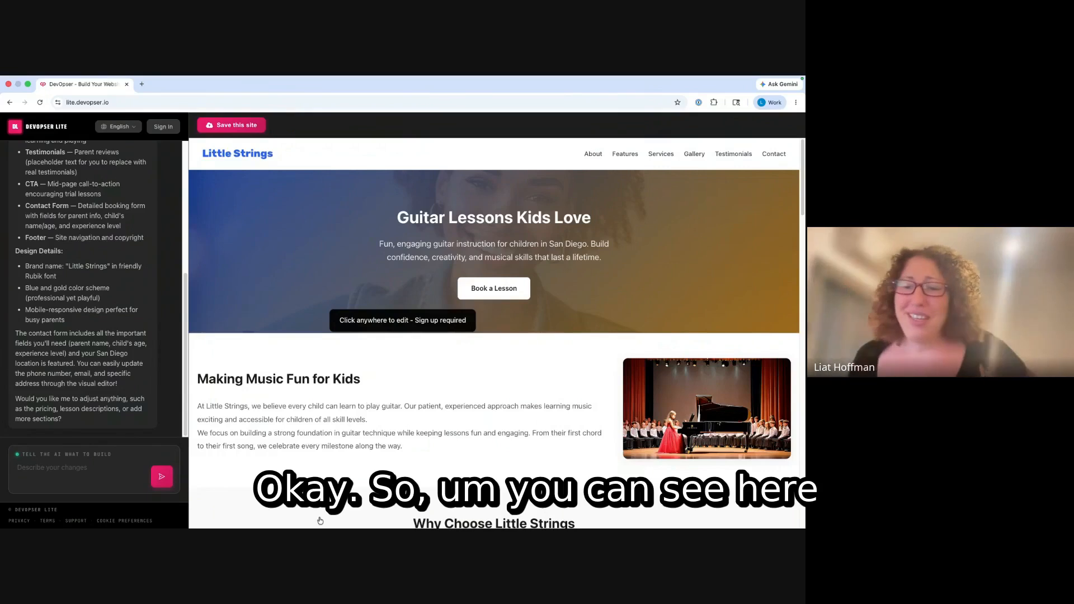
- Scroll through the generated Little Strings site's hero, features and gallery sections
scroll(163, 277, "up", 5)
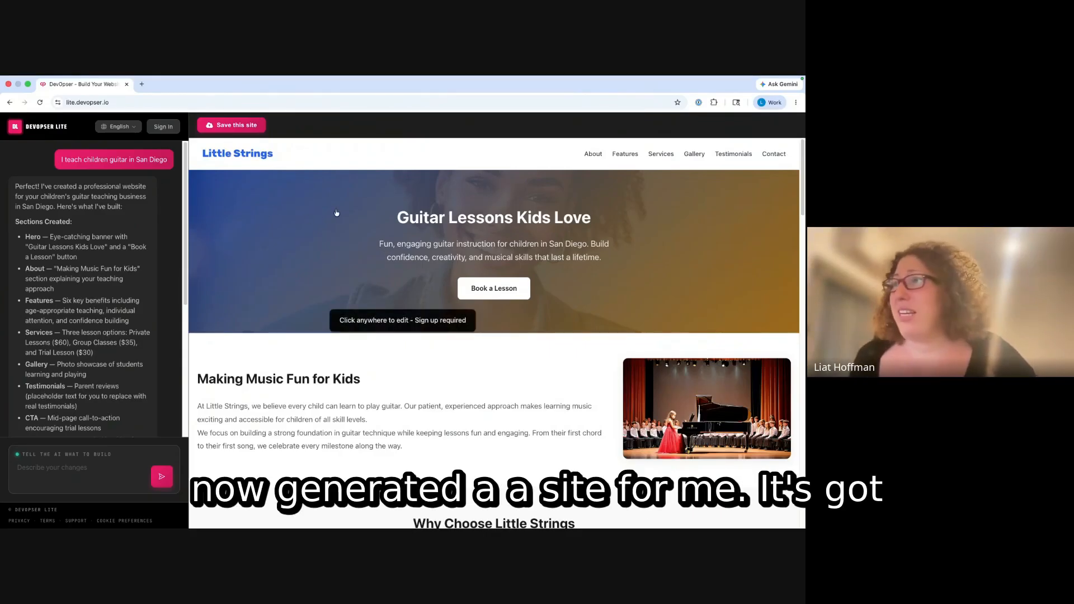
scroll(498, 274, "down", 3)
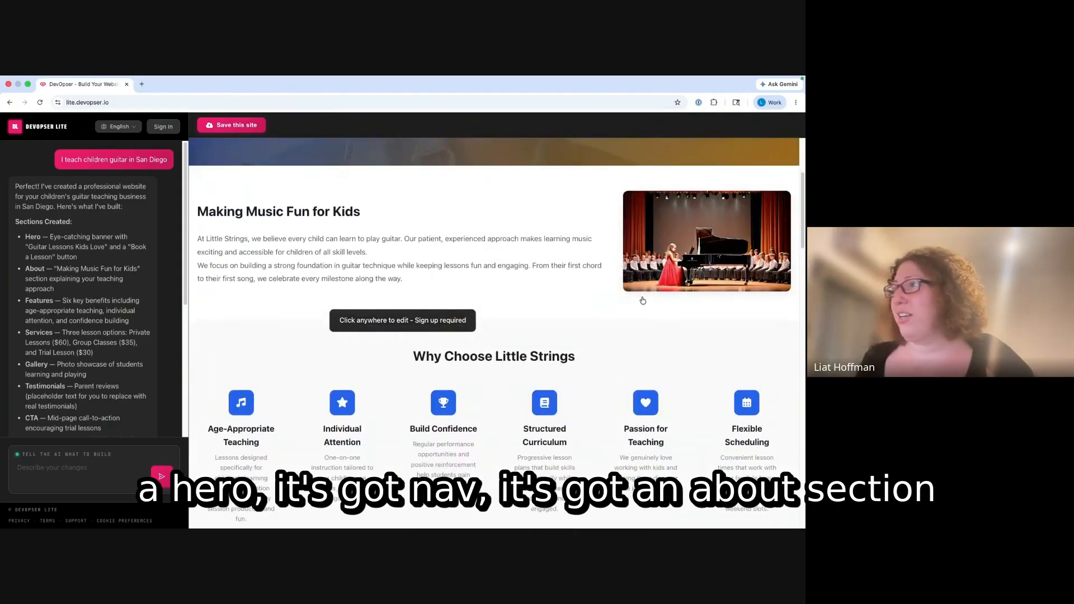
scroll(649, 293, "down", 7)
scroll(649, 293, "down", 5)
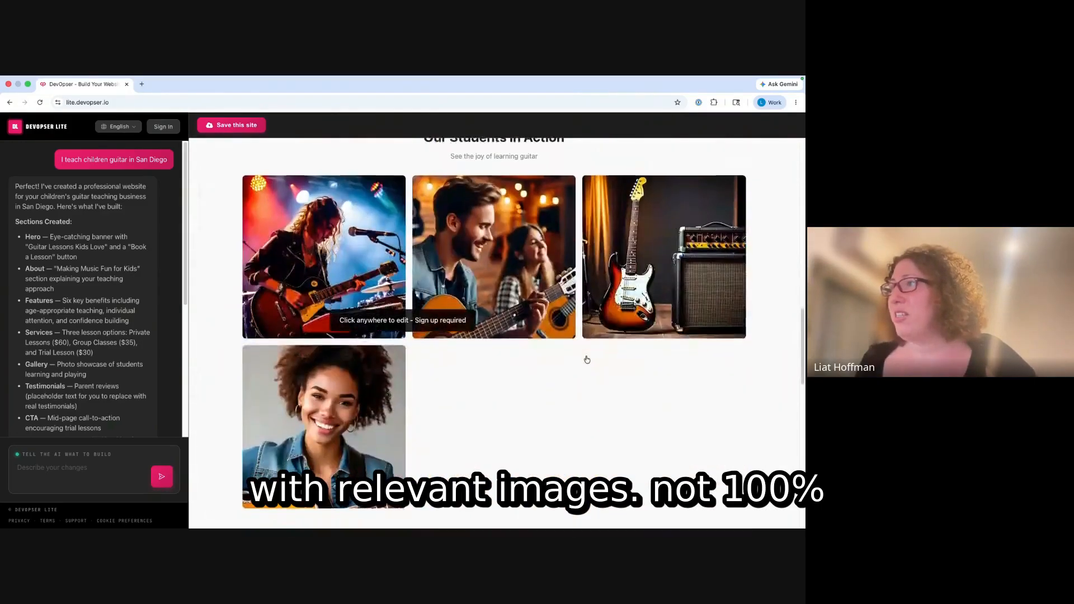
scroll(601, 357, "up", 12)
scroll(601, 356, "up", 2)
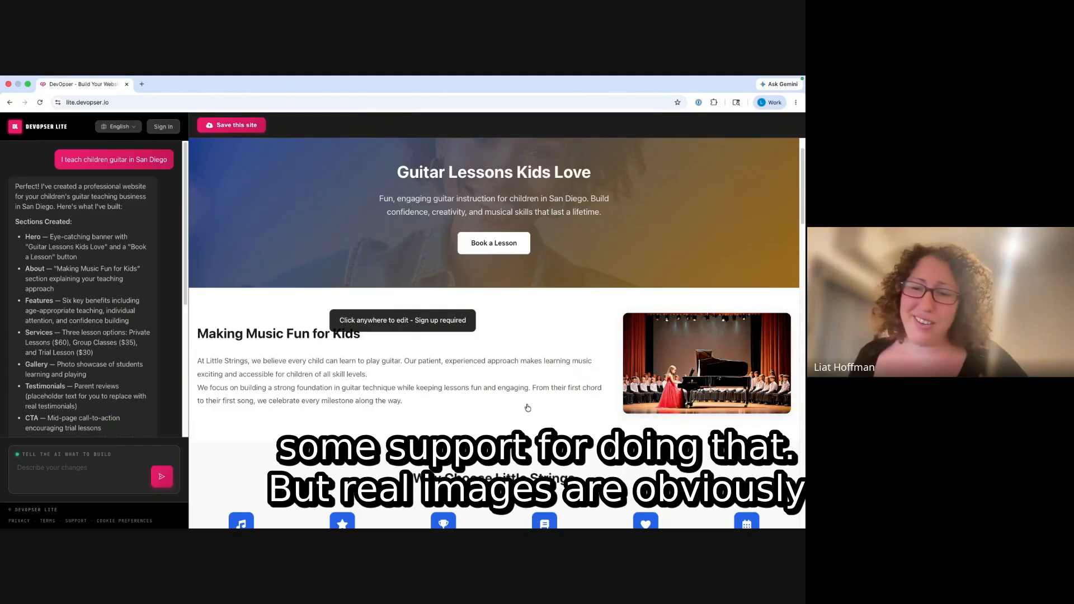
scroll(524, 420, "down", 3)
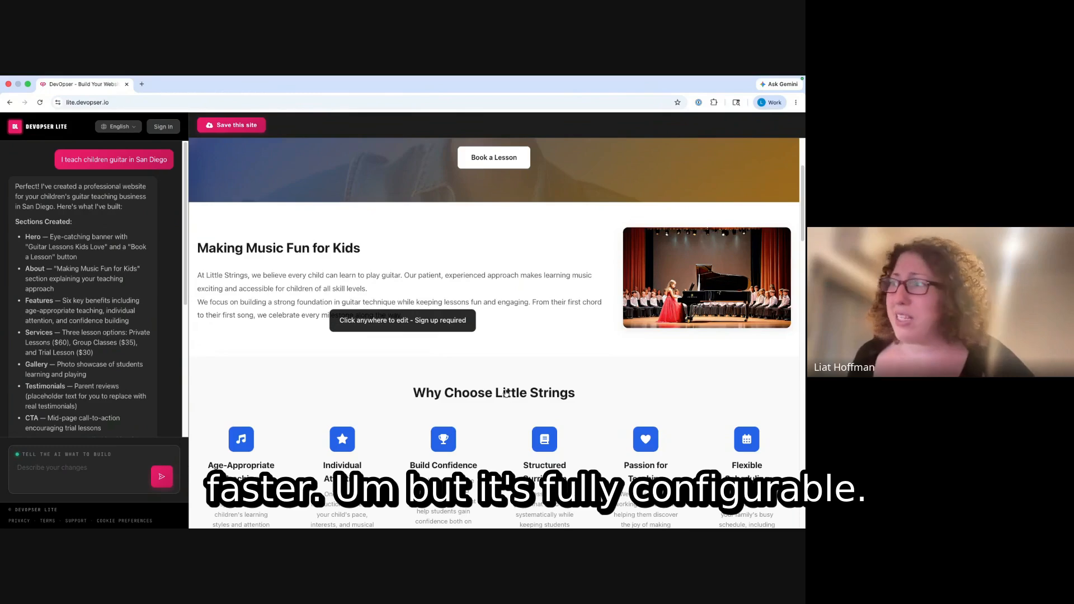
scroll(505, 397, "down", 10)
scroll(506, 391, "down", 12)
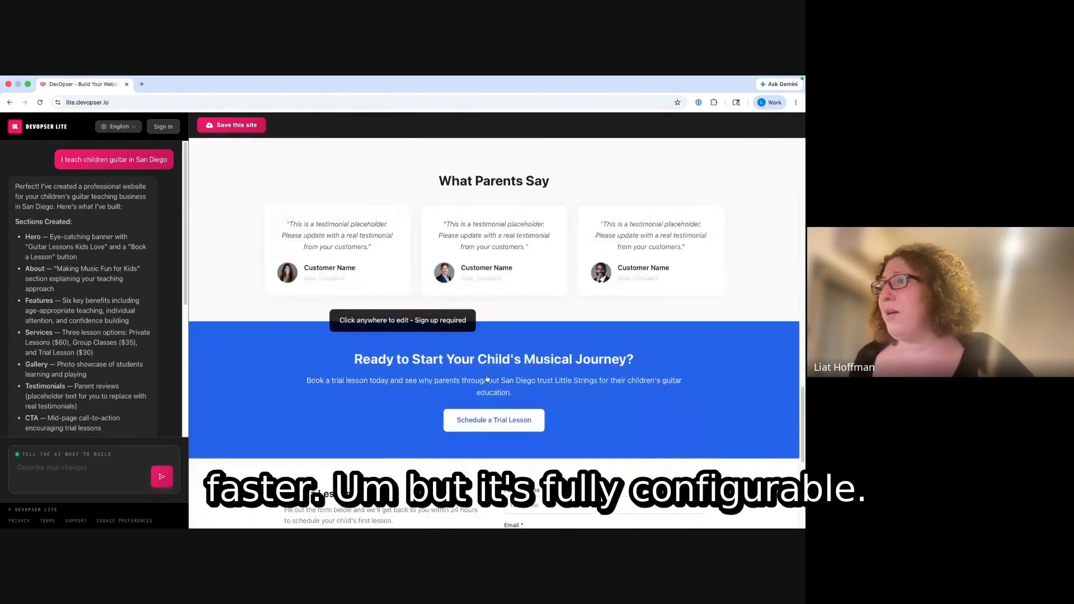
scroll(585, 324, "up", 3)
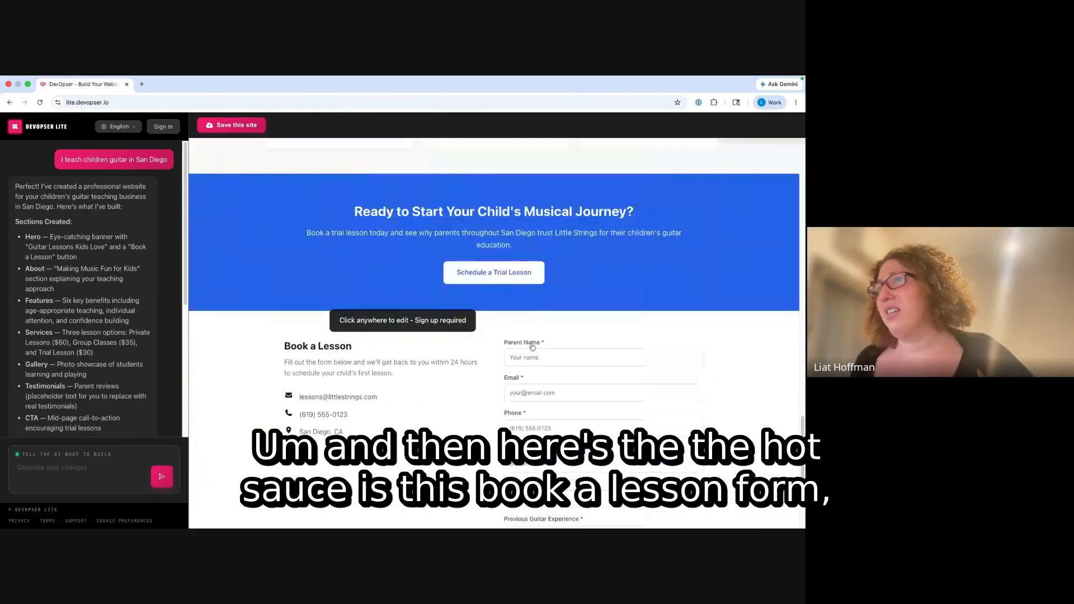
scroll(532, 238, "down", 3)
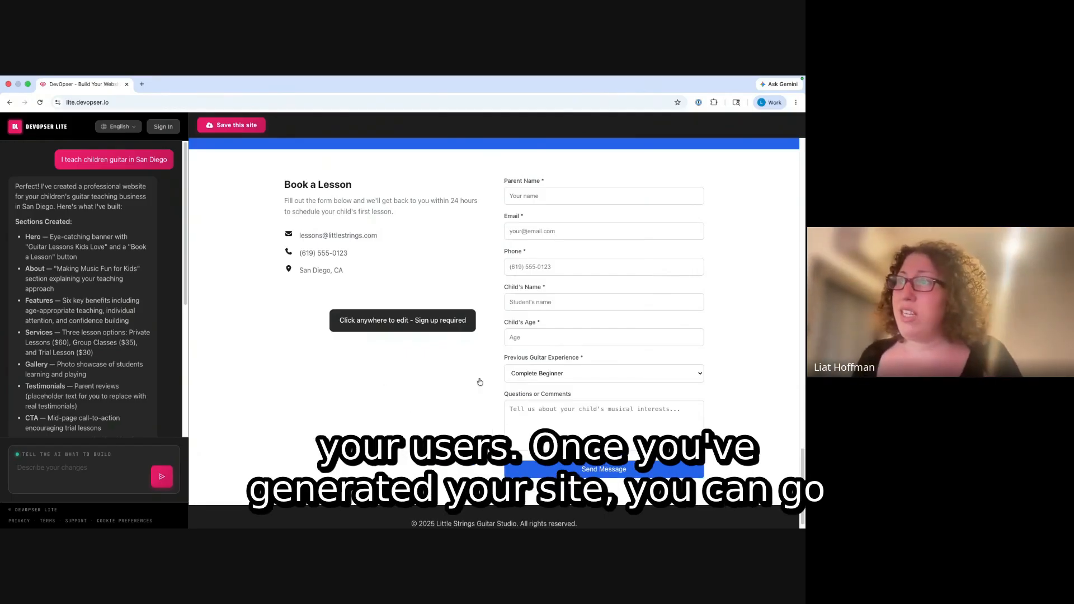
scroll(103, 340, "down", 5)
scroll(104, 339, "down", 2)
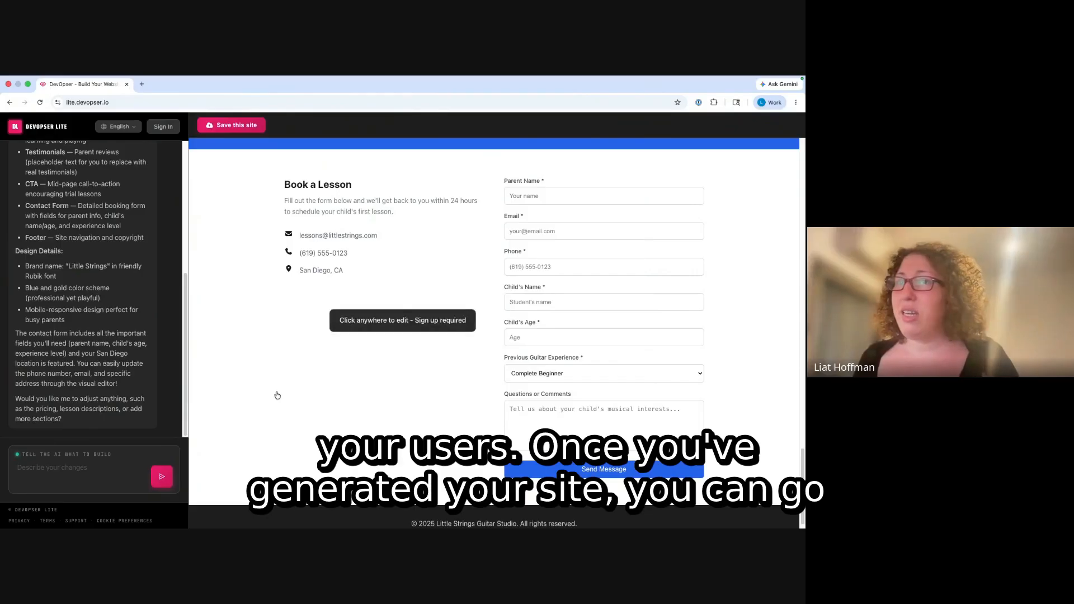
- Save the site and enter the sign-in e-mail in the Save your website modal
left_click(277, 350)
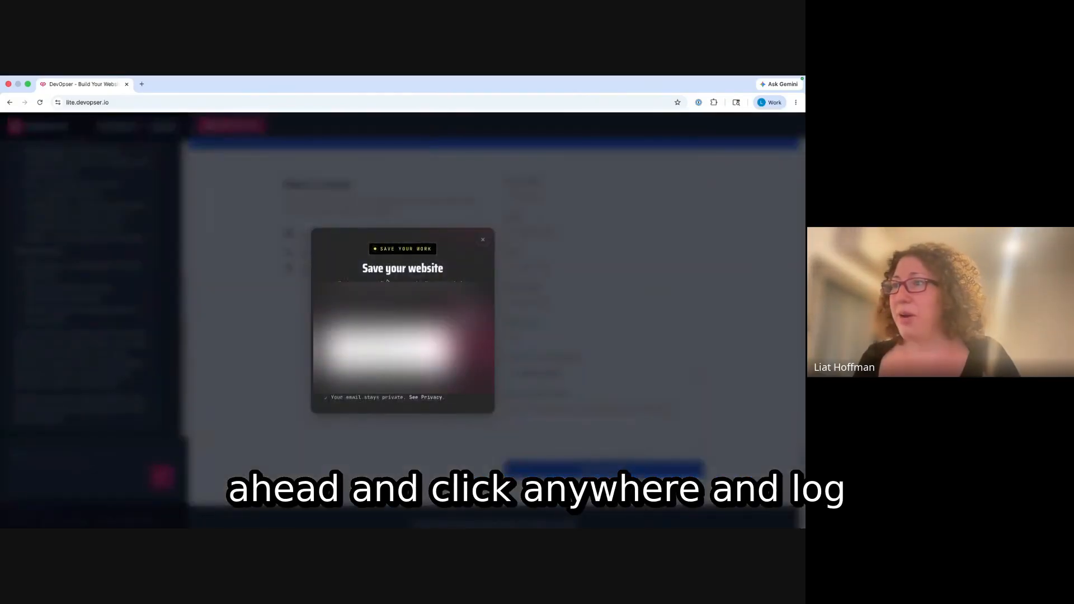
left_click(386, 348)
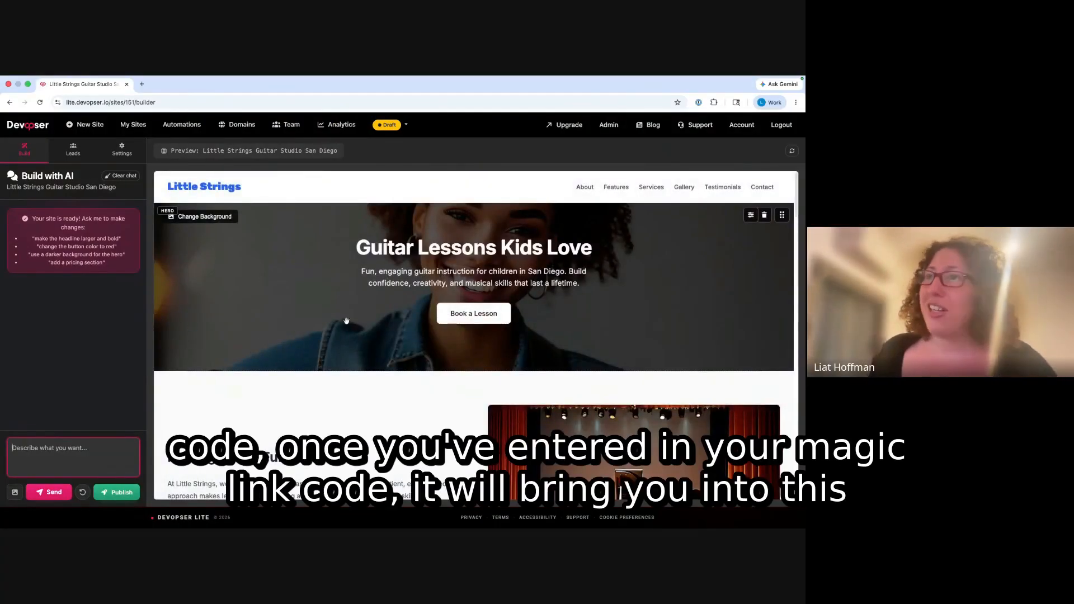
- Check the builder page address and the student photo's AI image options, changing nothing
left_click(137, 102)
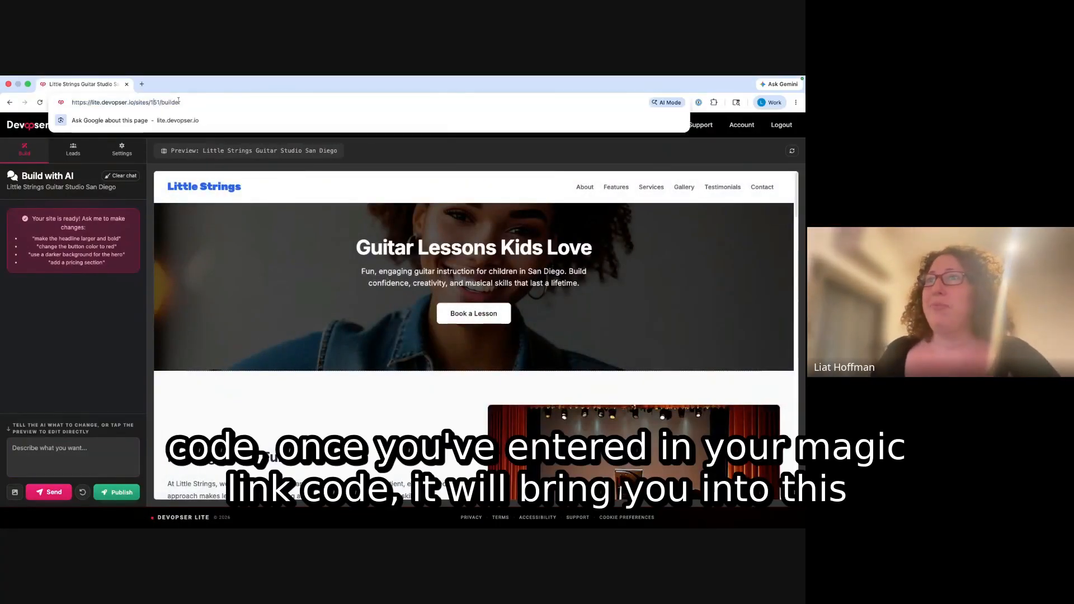
left_click(246, 290)
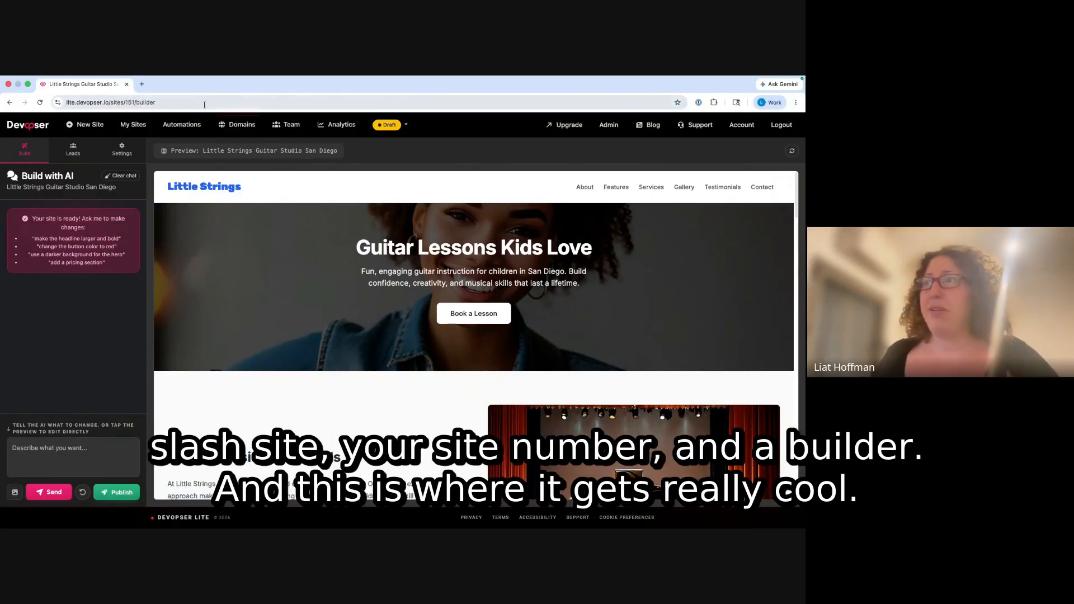
left_click(26, 446)
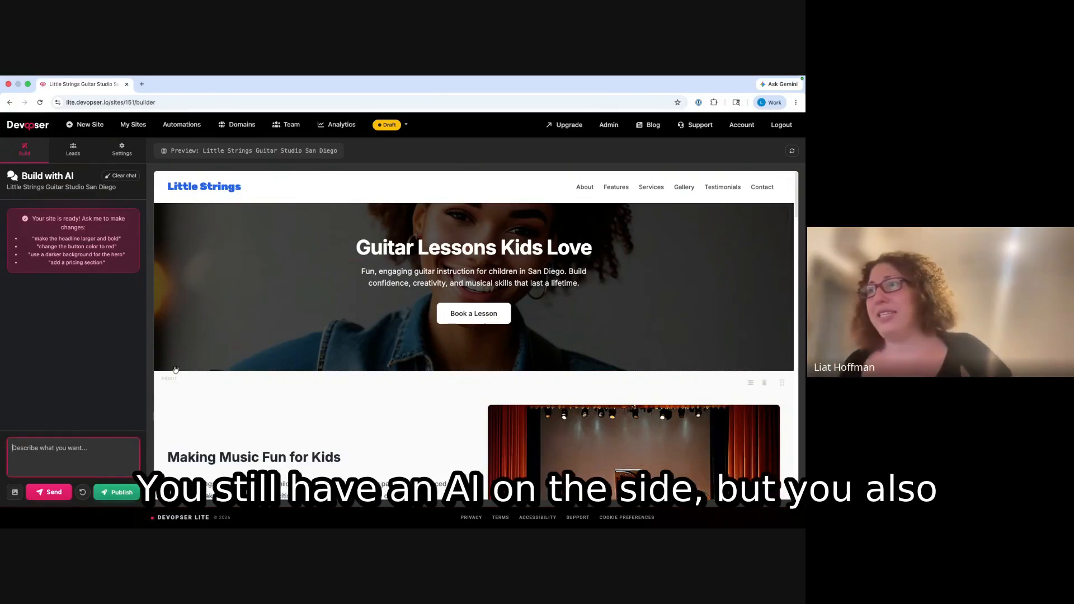
scroll(373, 391, "down", 10)
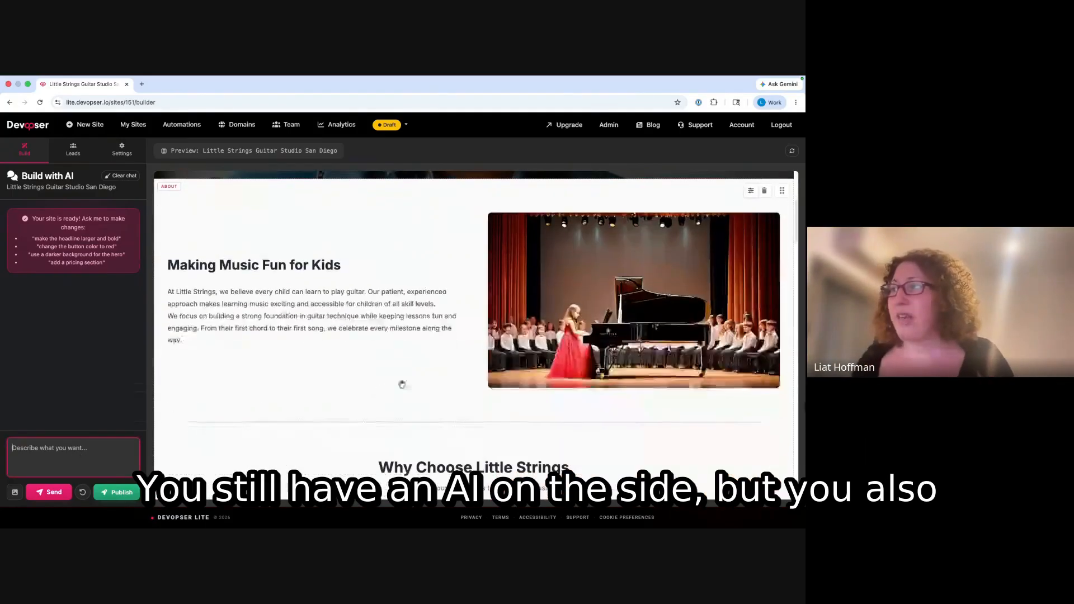
scroll(467, 329, "down", 9)
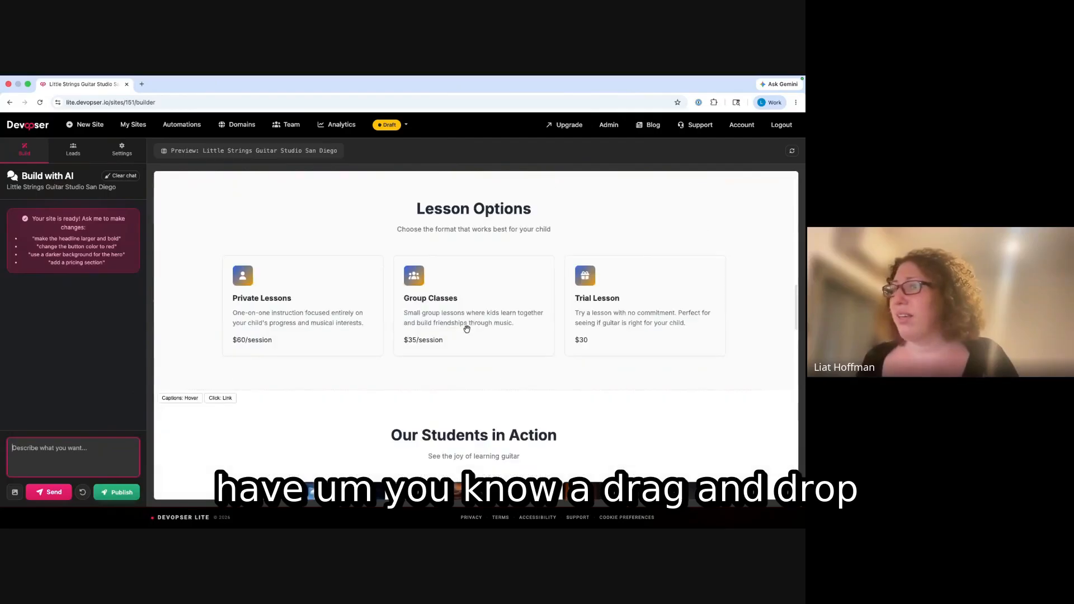
left_click(340, 300)
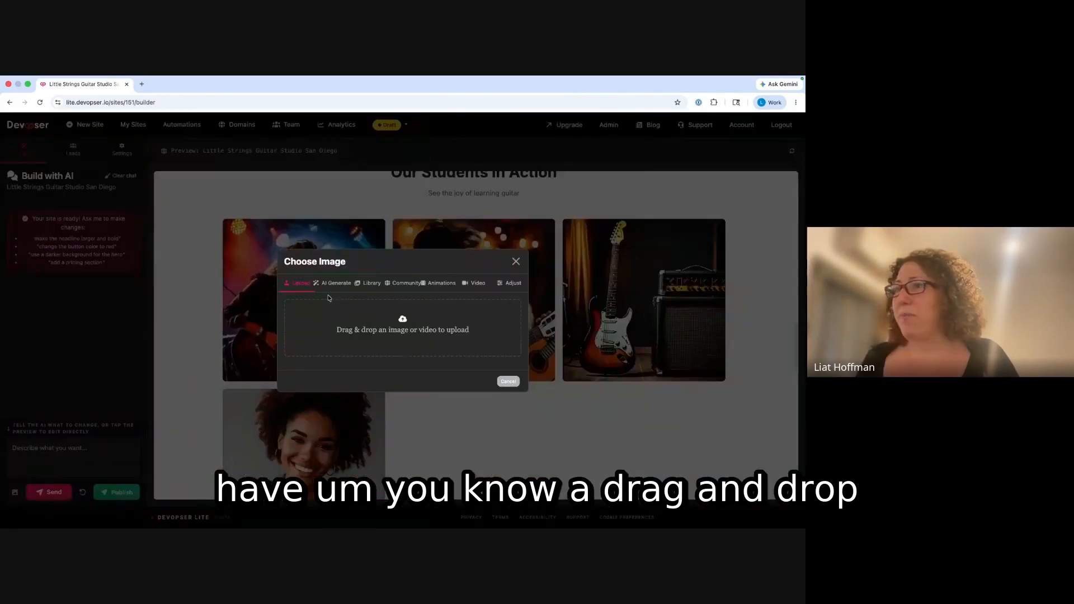
left_click(335, 283)
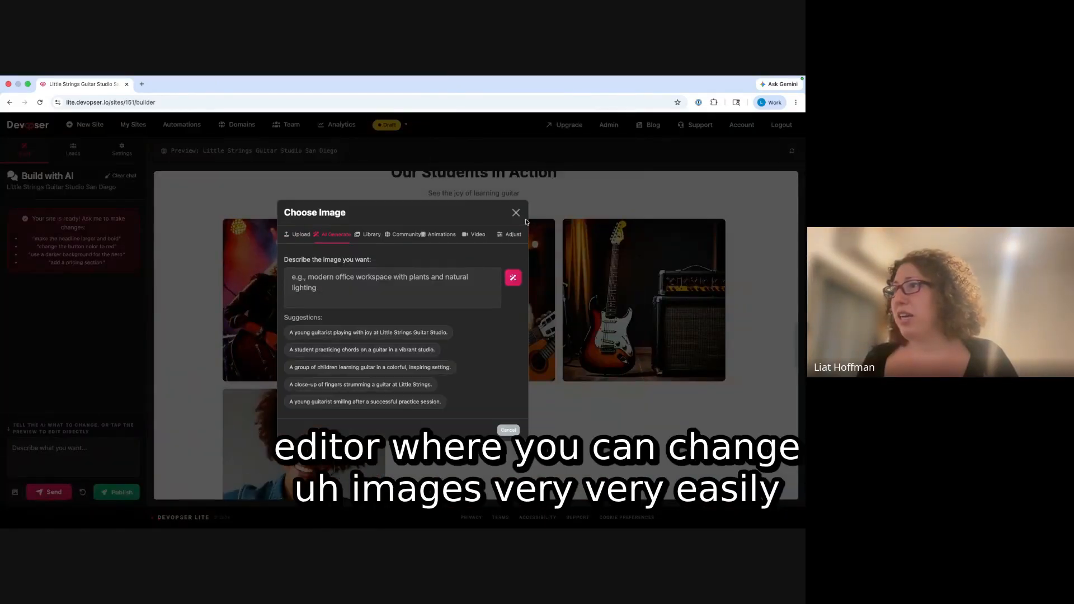
left_click(518, 212)
- Generate the young guitarist suggestion as the About section's new image in place of the piano photo
scroll(552, 302, "down", 4)
scroll(576, 325, "up", 13)
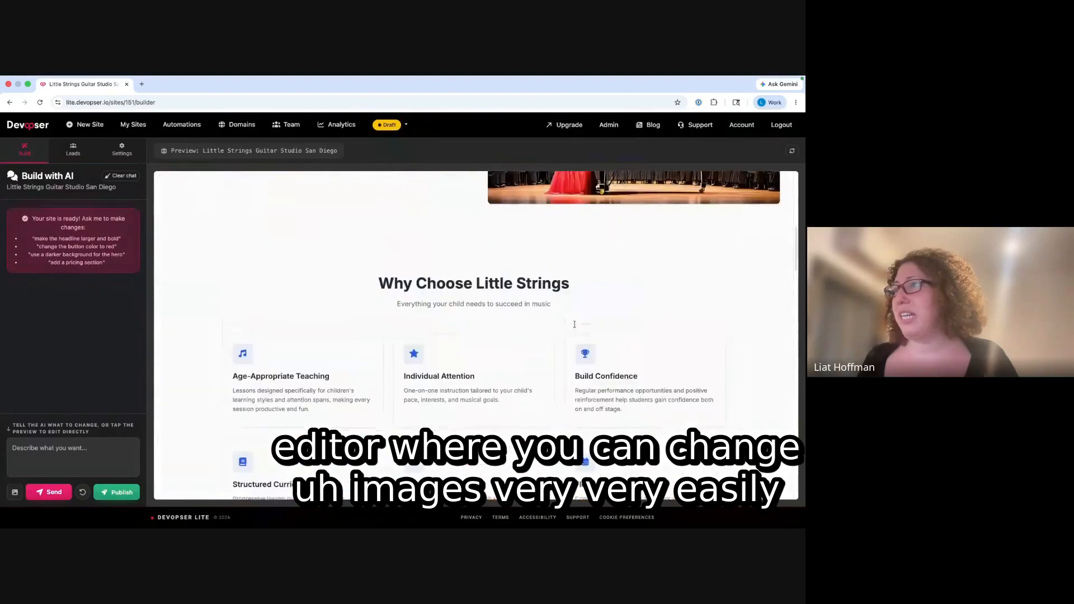
scroll(575, 324, "up", 7)
scroll(582, 347, "down", 5)
scroll(580, 386, "up", 3)
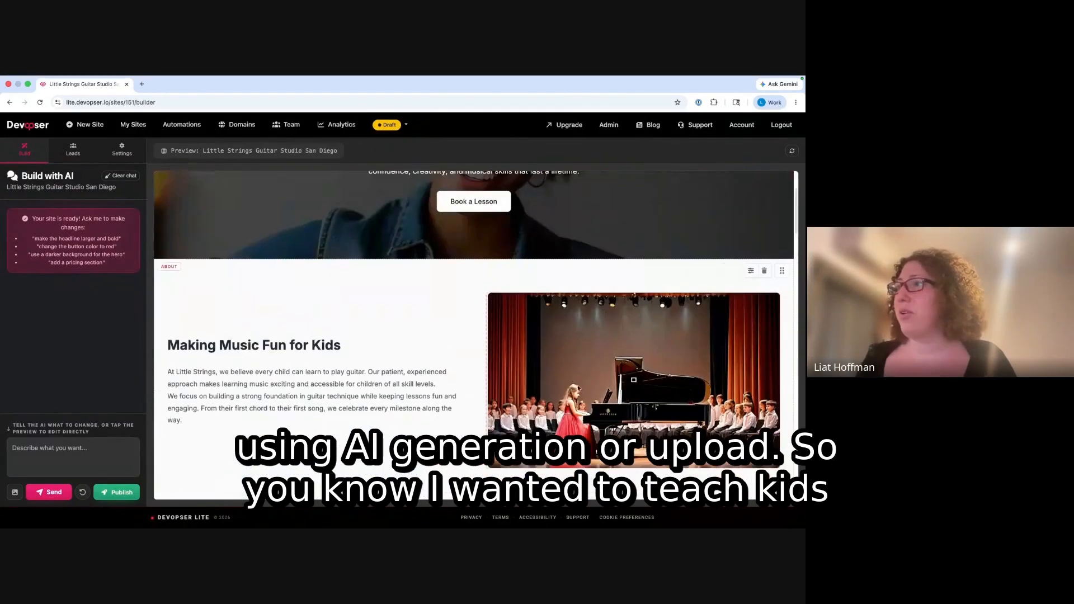
scroll(551, 404, "up", 4)
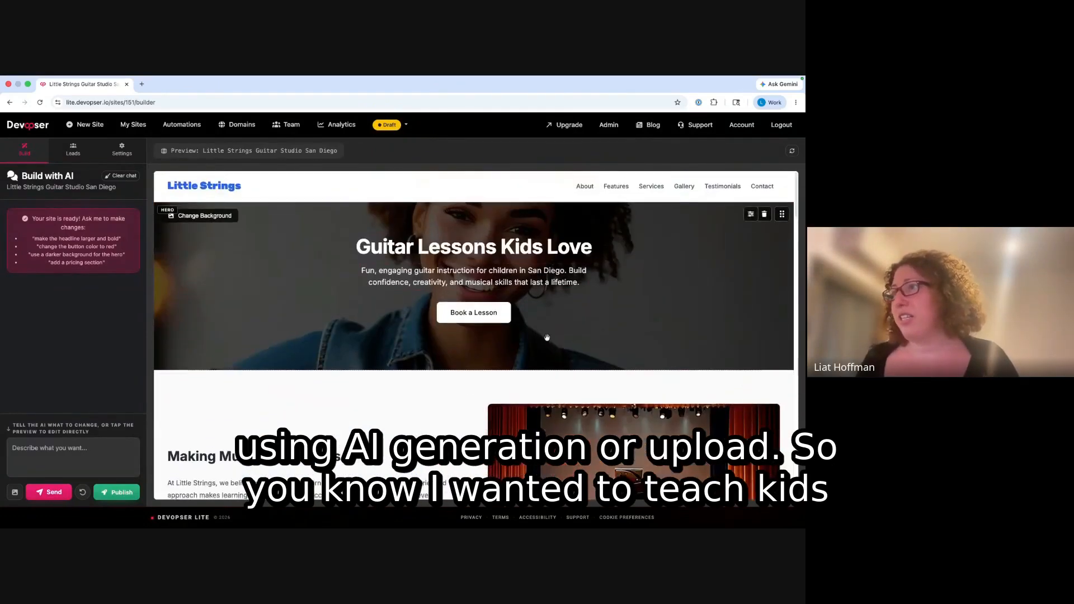
scroll(560, 341, "down", 6)
left_click(592, 367)
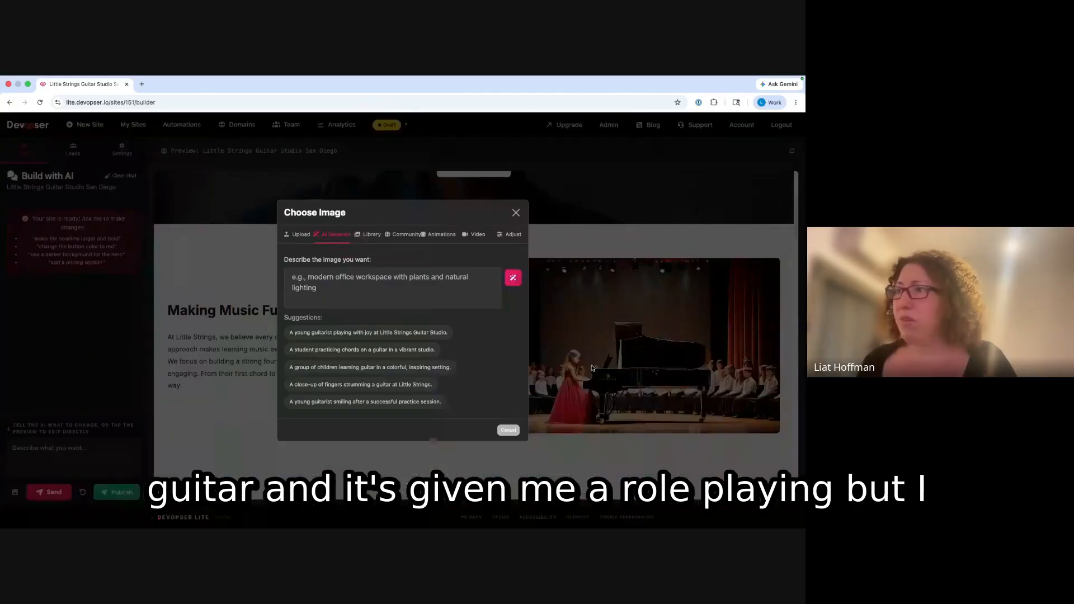
left_click(398, 337)
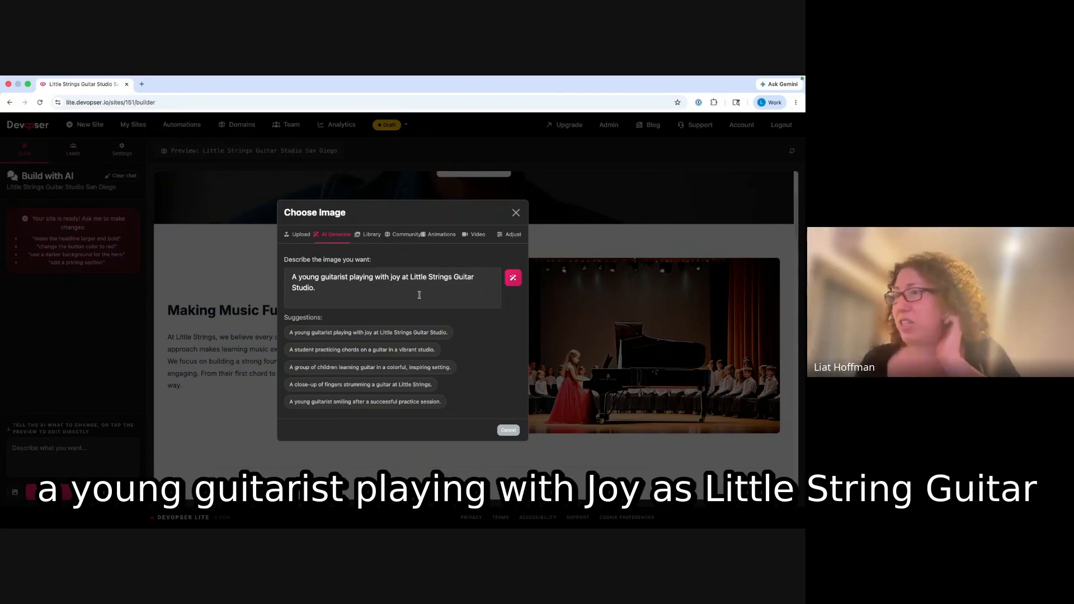
left_click(513, 279)
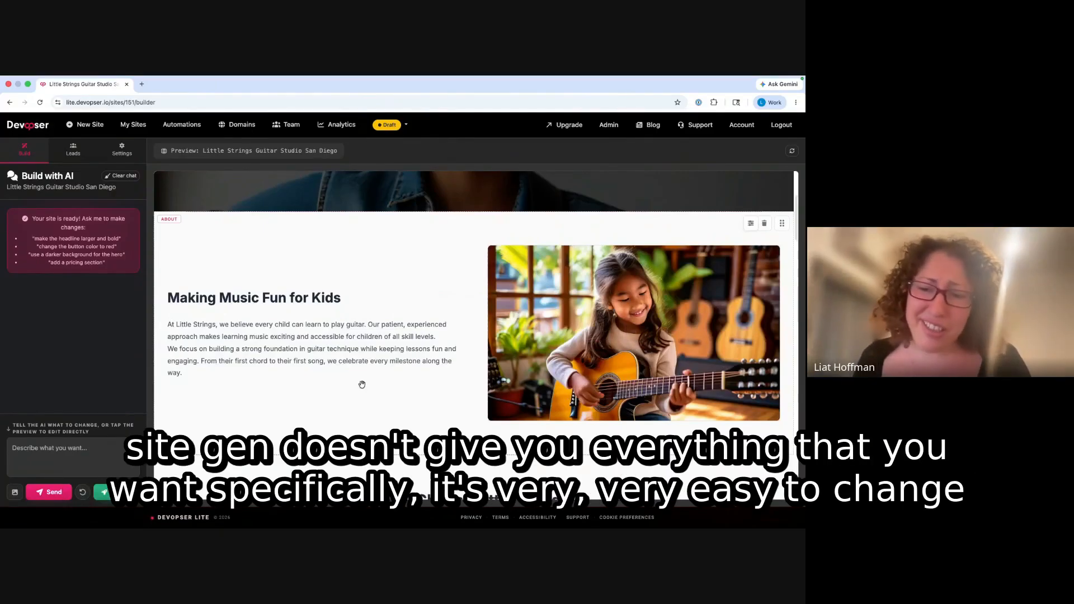
triple_click(305, 348)
left_click(241, 375)
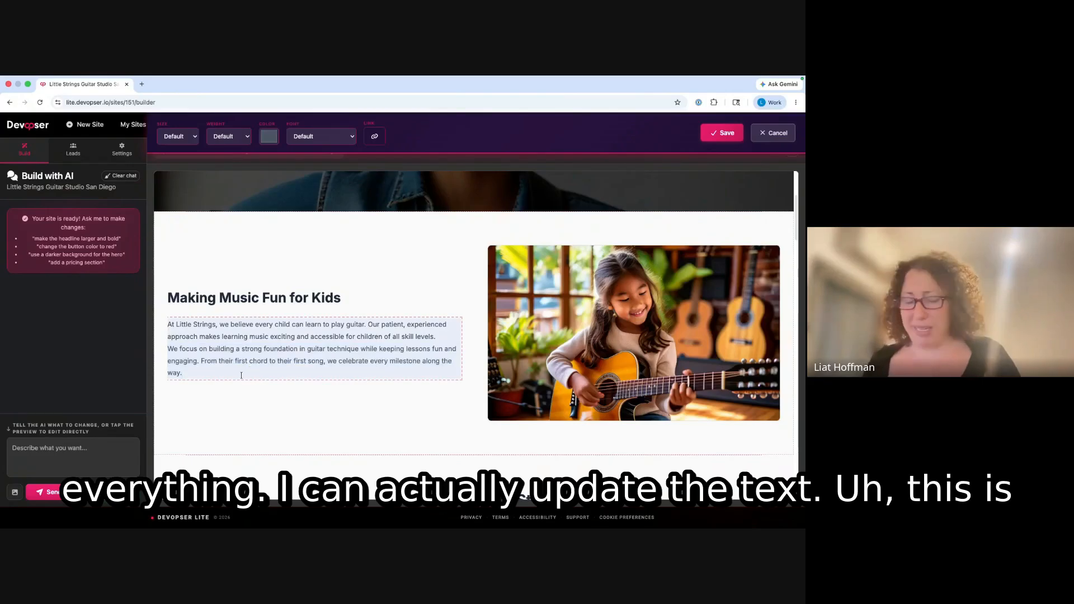
type("Hello ")
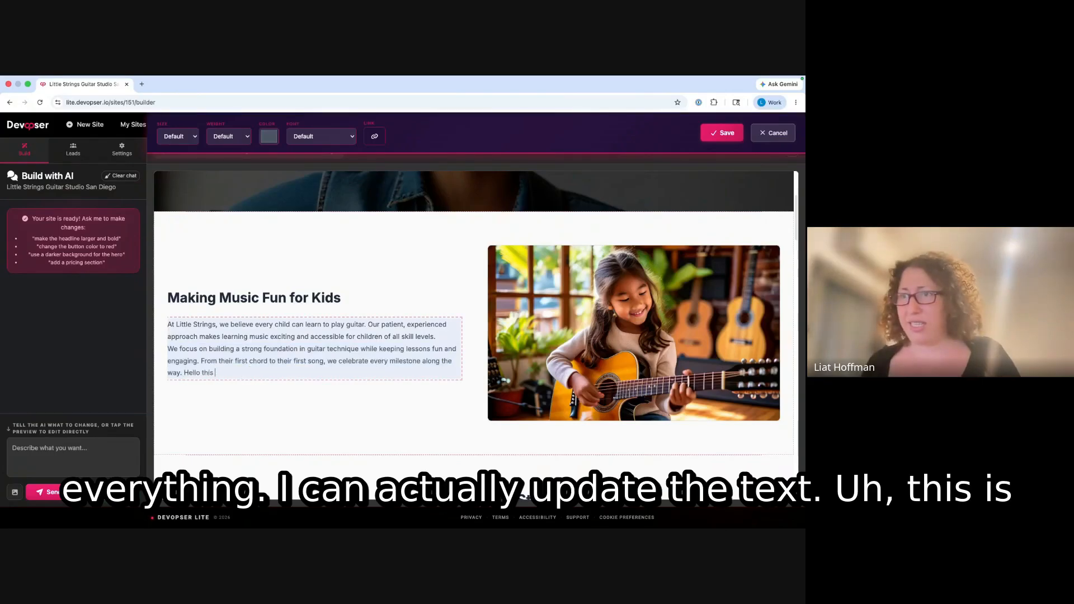
type("this is new")
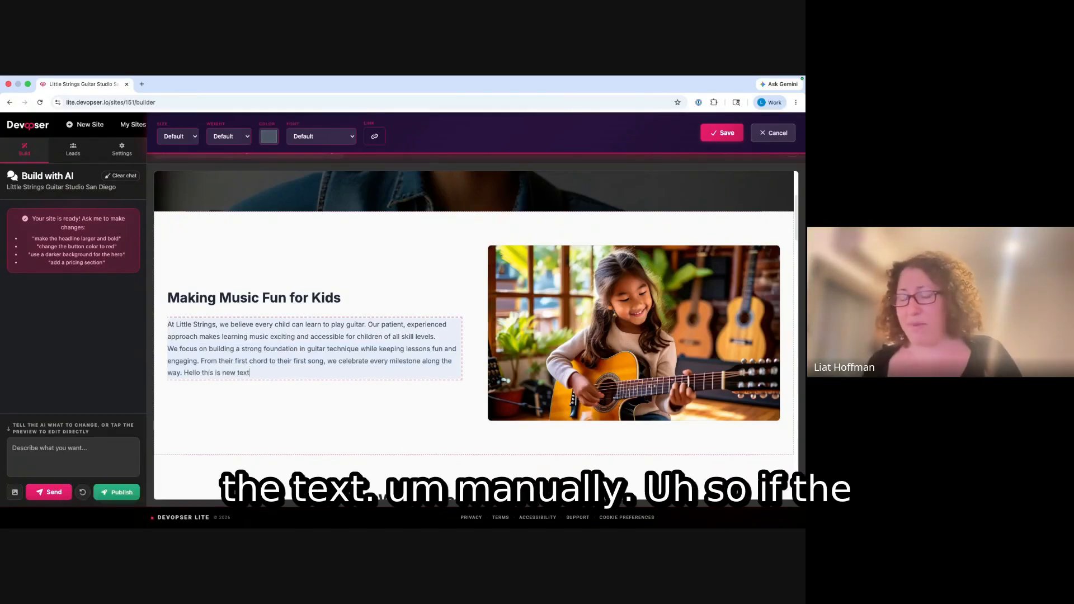
key("BackSpace")
key("BackSpace")
key("BackSpace")
key("BackSpace")
key("BackSpace")
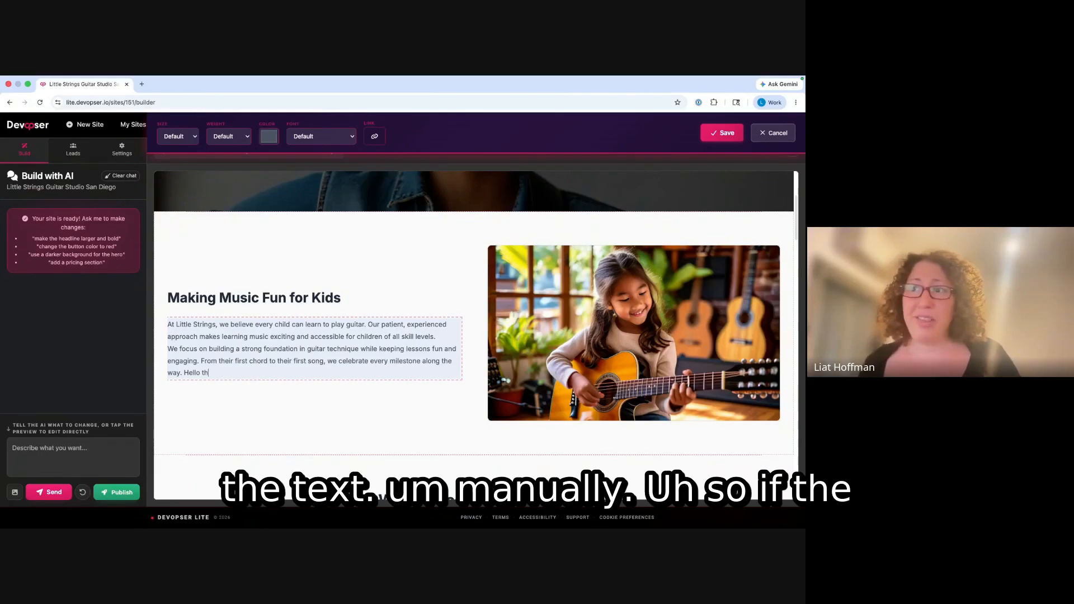
key("BackSpace")
key("BackSpace")
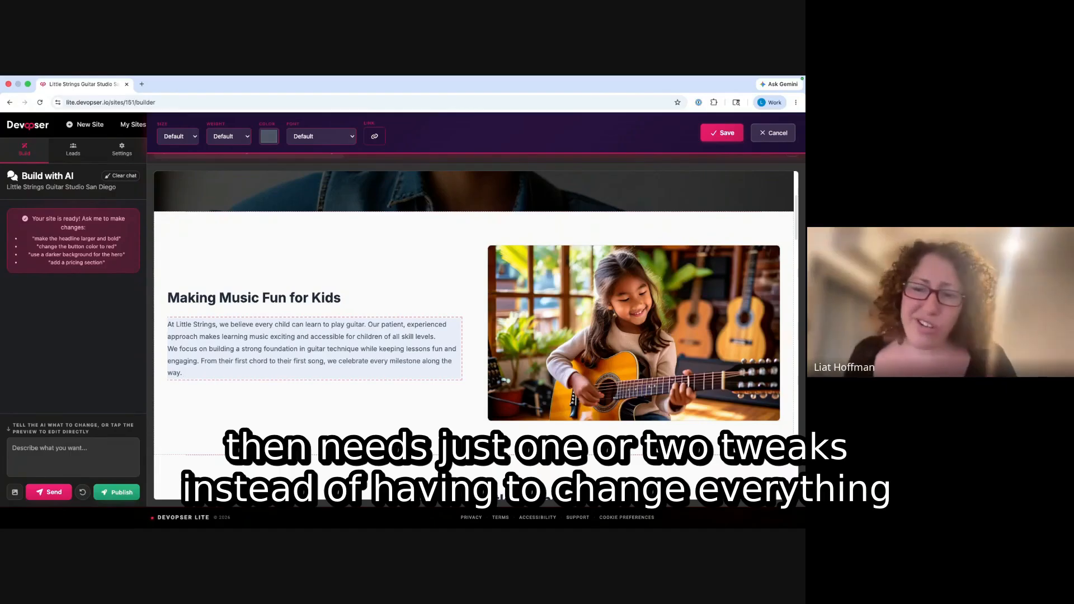
left_click(266, 413)
scroll(251, 386, "up", 3)
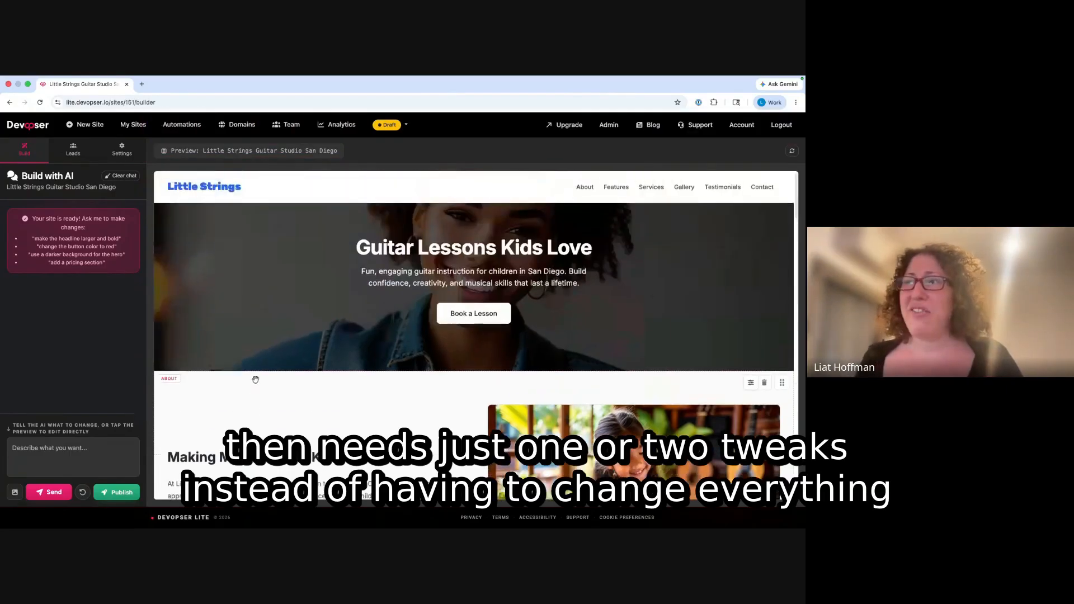
scroll(269, 370, "down", 7)
scroll(274, 358, "down", 4)
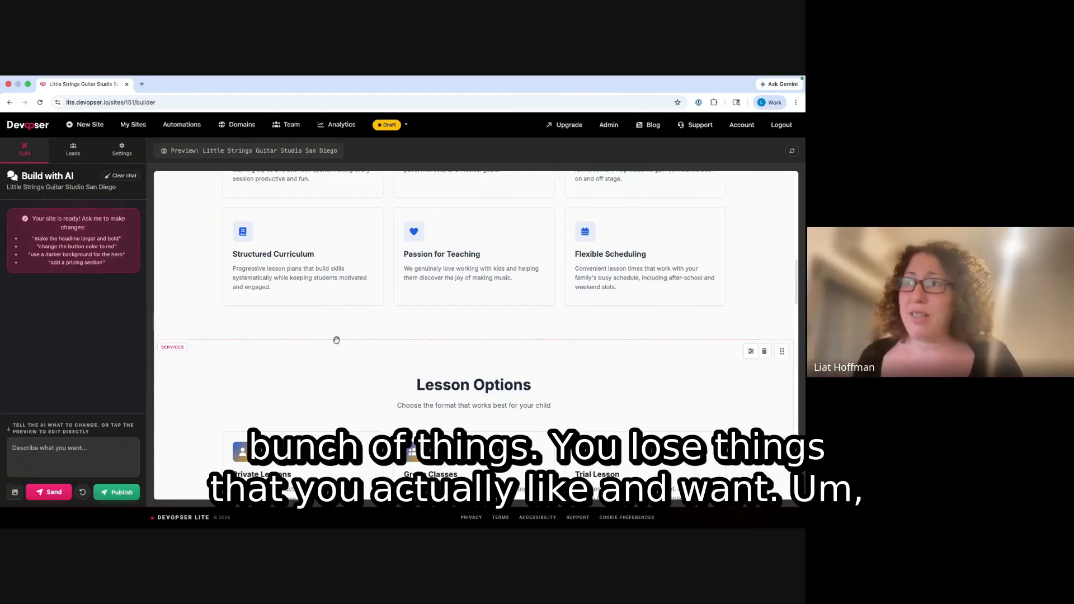
scroll(336, 338, "down", 3)
scroll(340, 365, "down", 1)
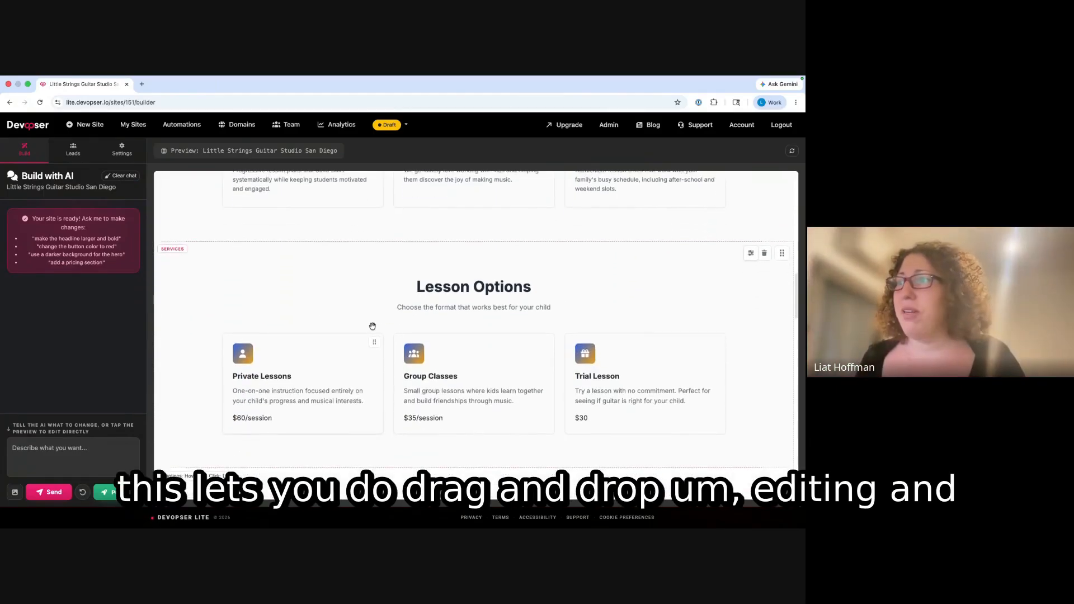
scroll(241, 347, "up", 2)
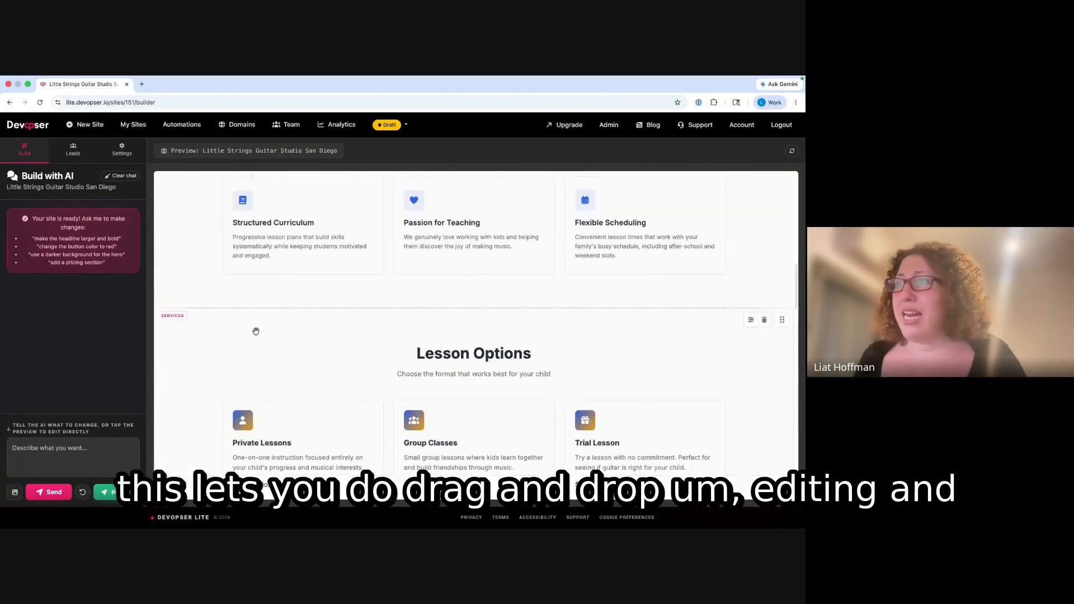
scroll(367, 302, "down", 10)
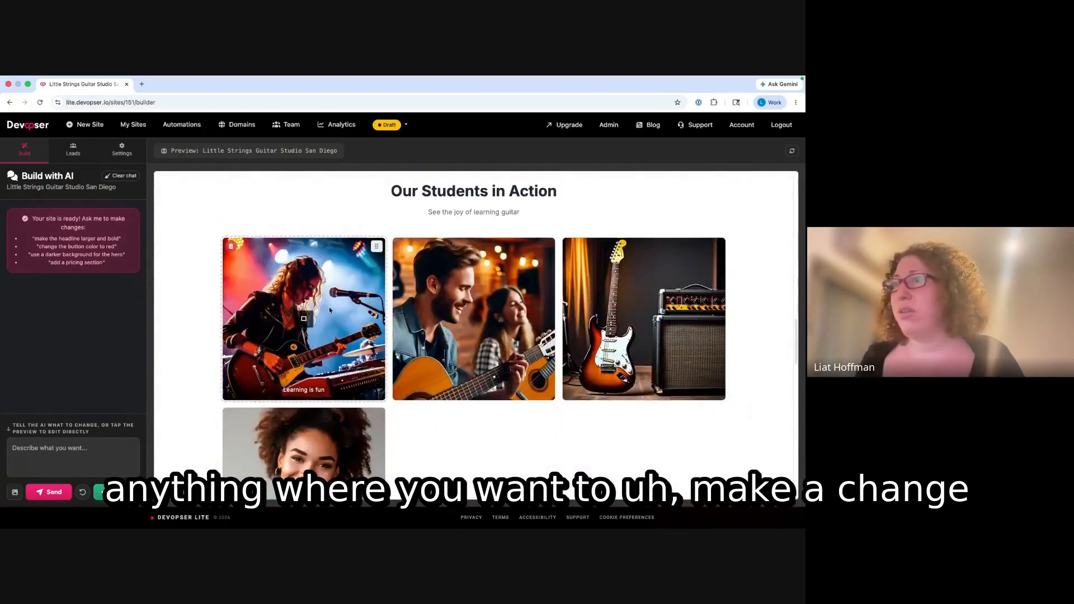
scroll(321, 313, "up", 5)
scroll(264, 324, "up", 20)
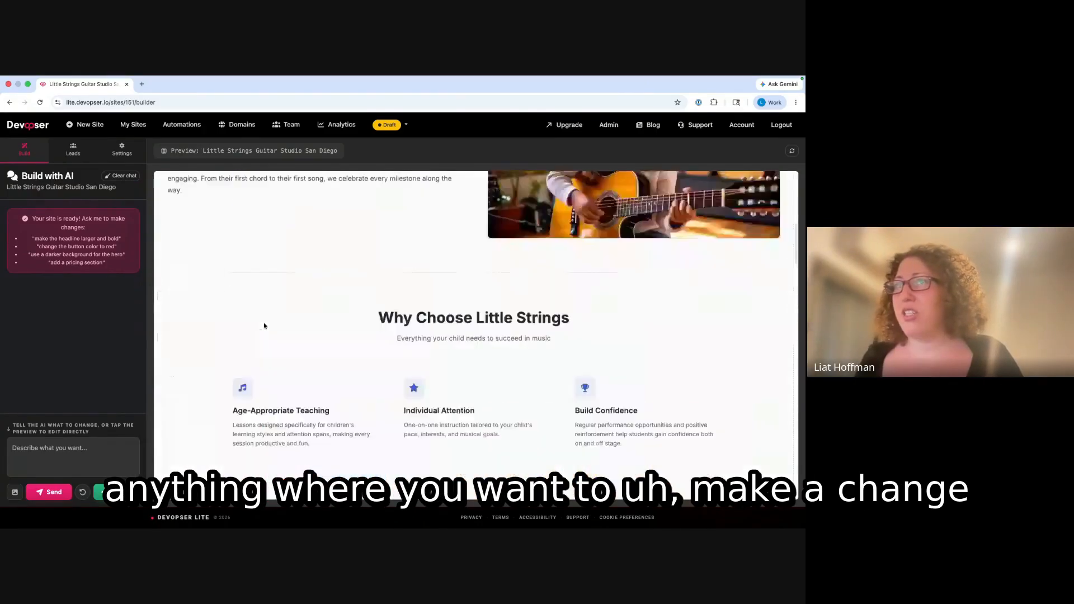
left_click(96, 462)
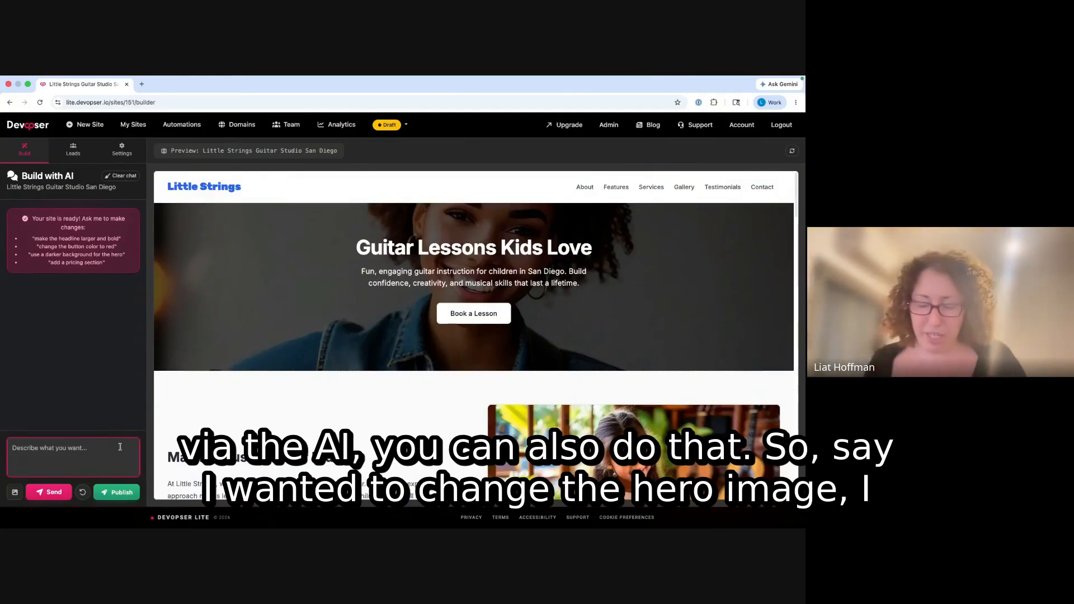
type("chnage the he")
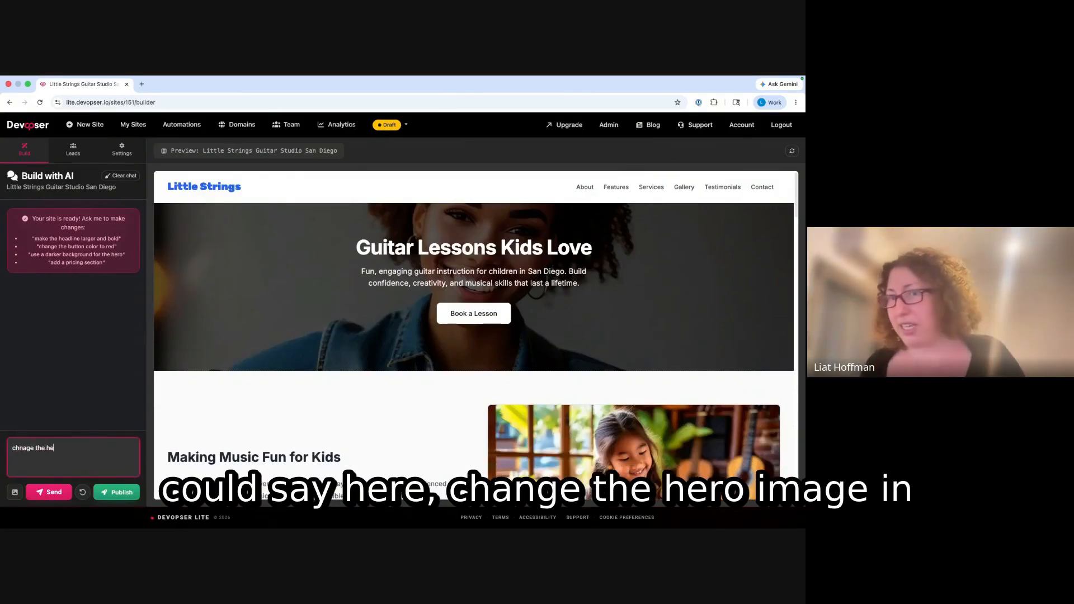
type("ro image")
key("Return")
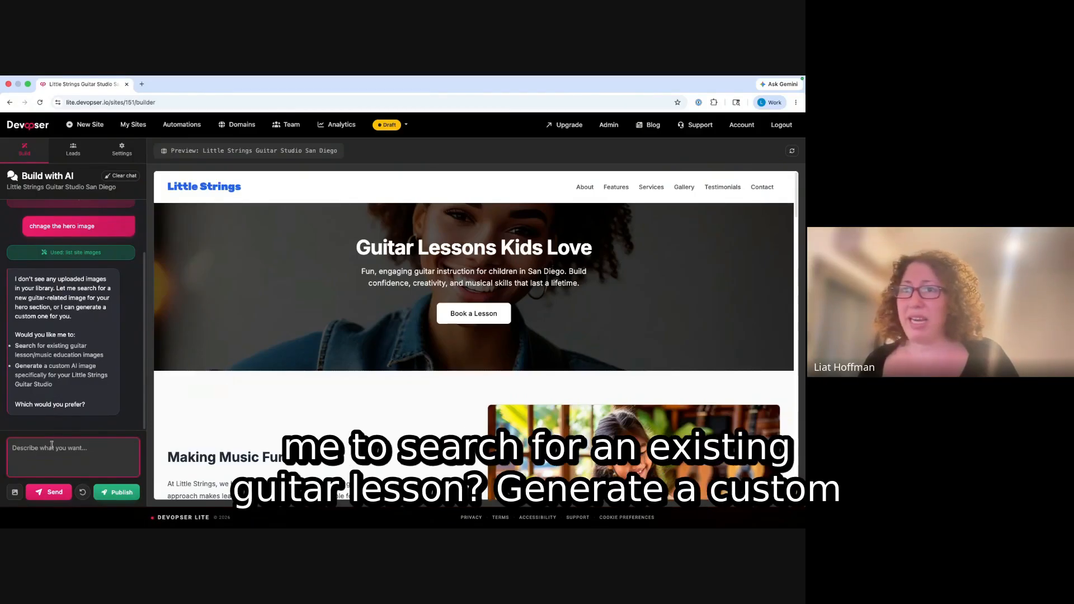
type("lets generate a new image")
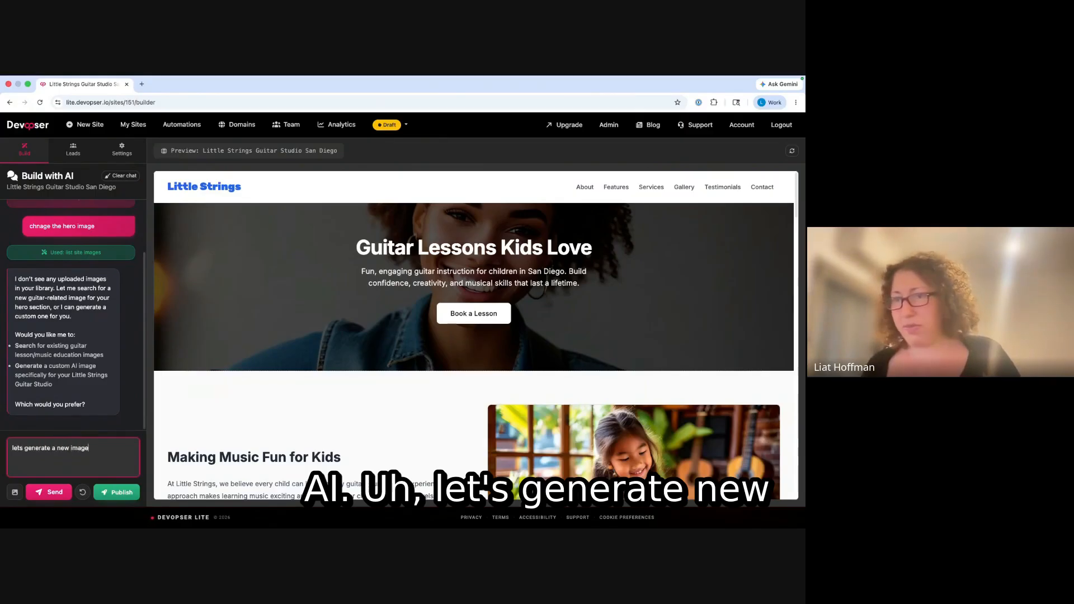
key("Return")
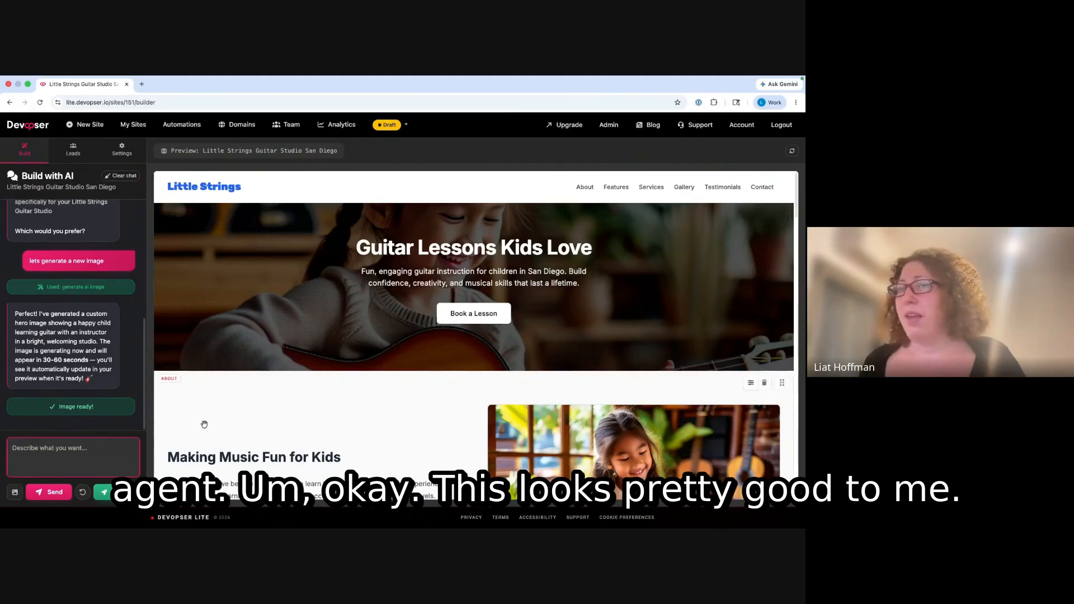
scroll(204, 335, "down", 8)
scroll(205, 335, "down", 20)
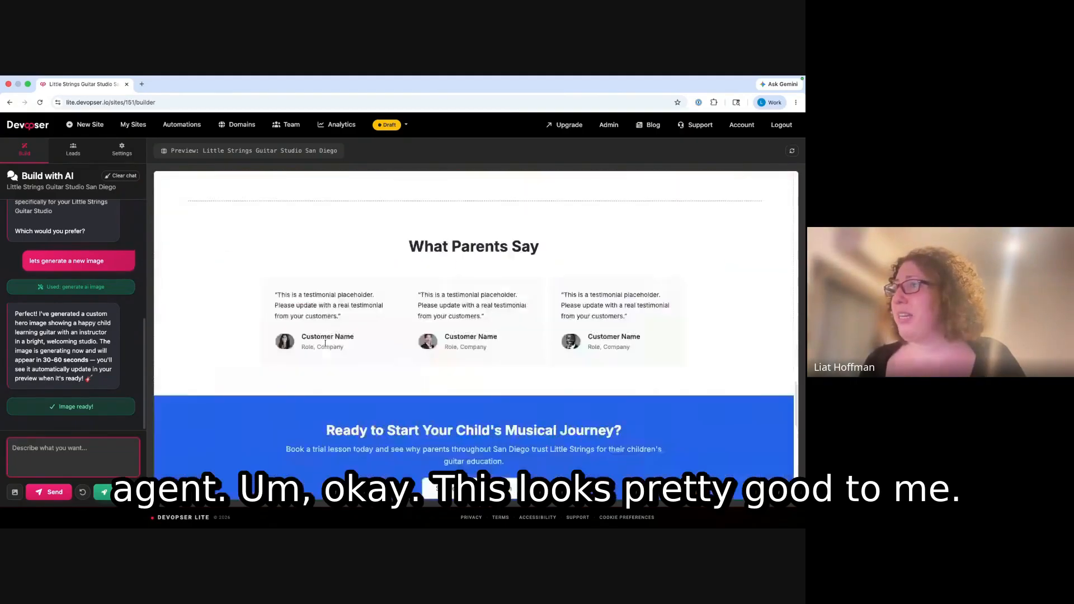
- Publish the Little Strings site live and scroll the preview back to the top
left_click(117, 492)
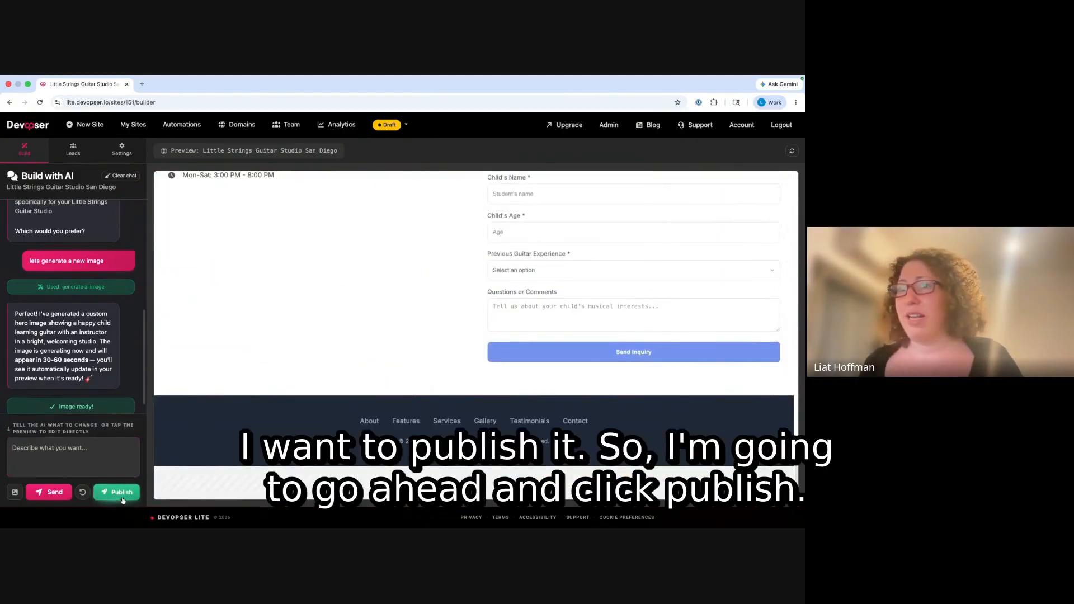
left_click(466, 338)
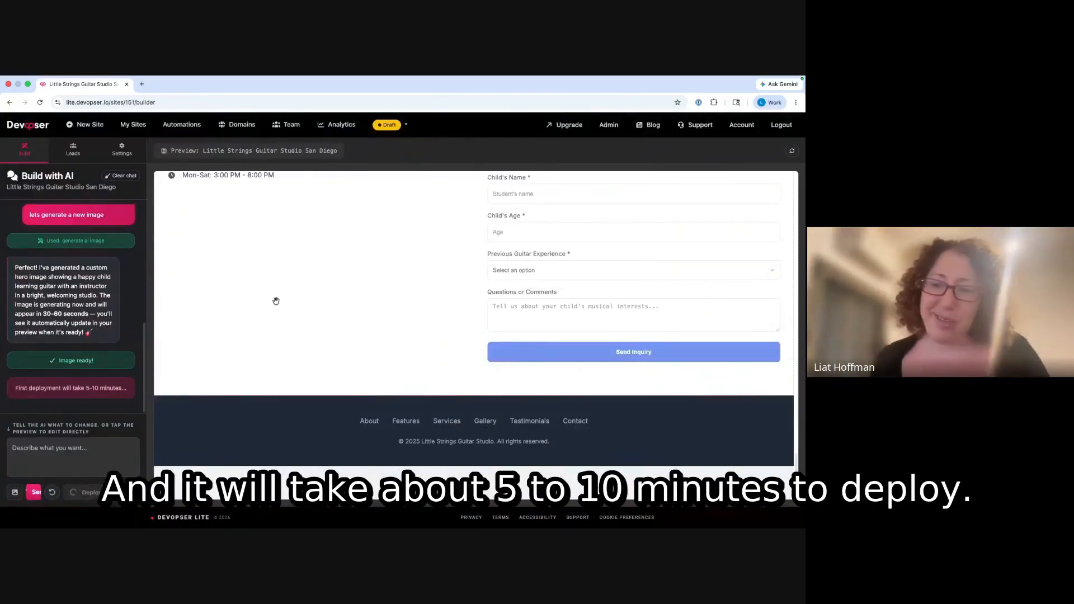
scroll(157, 308, "up", 15)
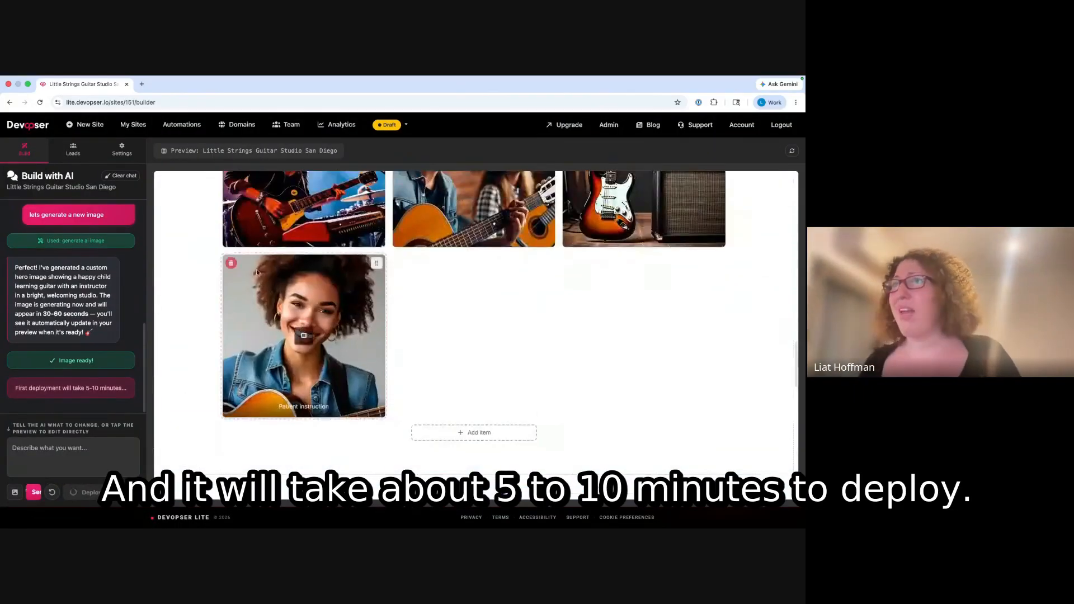
scroll(215, 234, "up", 5)
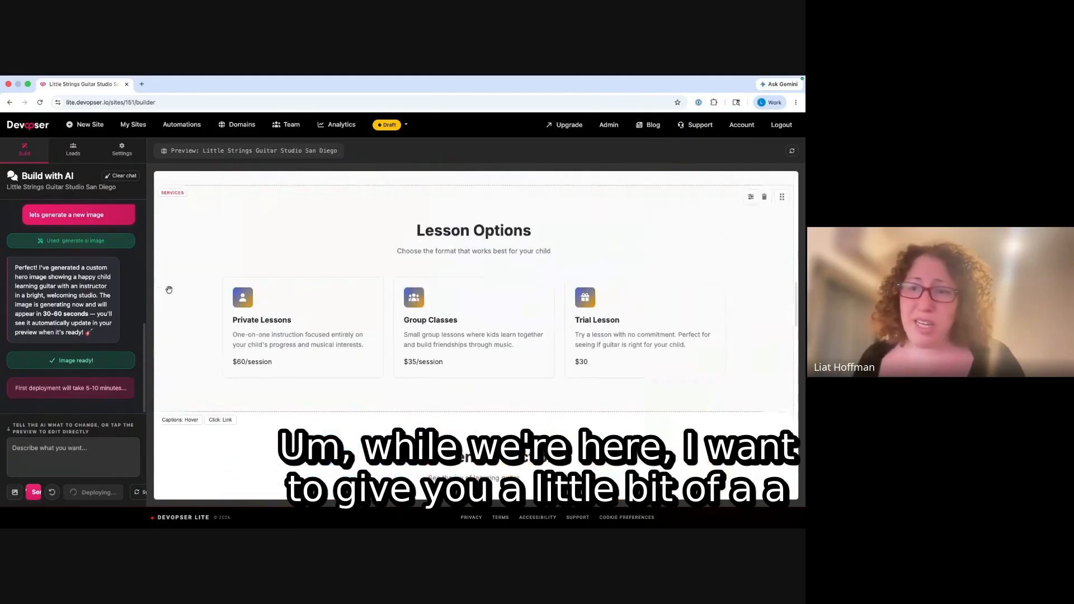
scroll(223, 245, "up", 5)
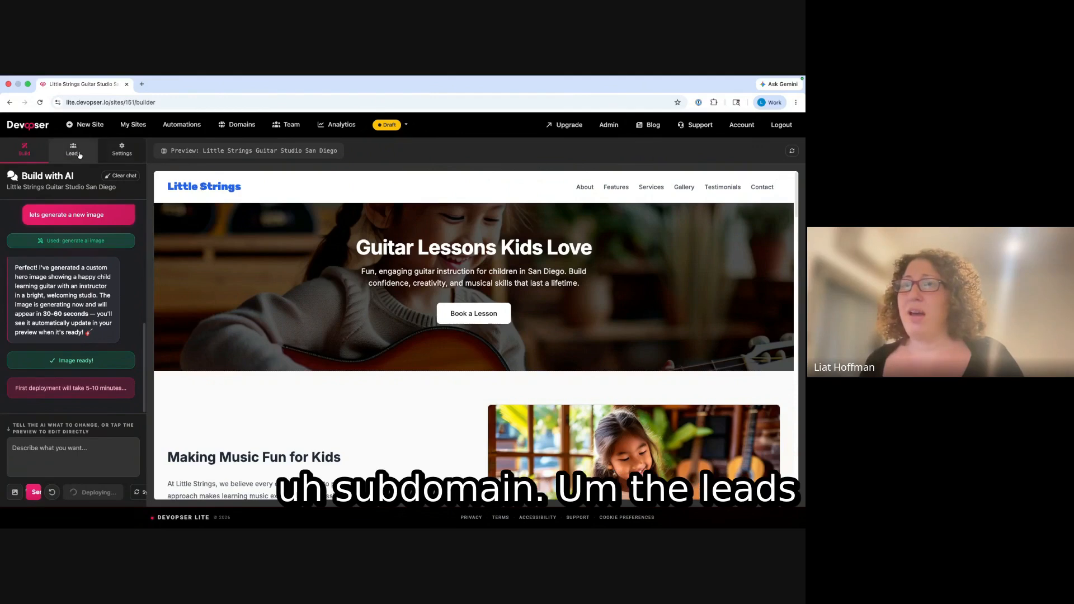
- Open the Leads page, which shows no leads collected yet
left_click(74, 152)
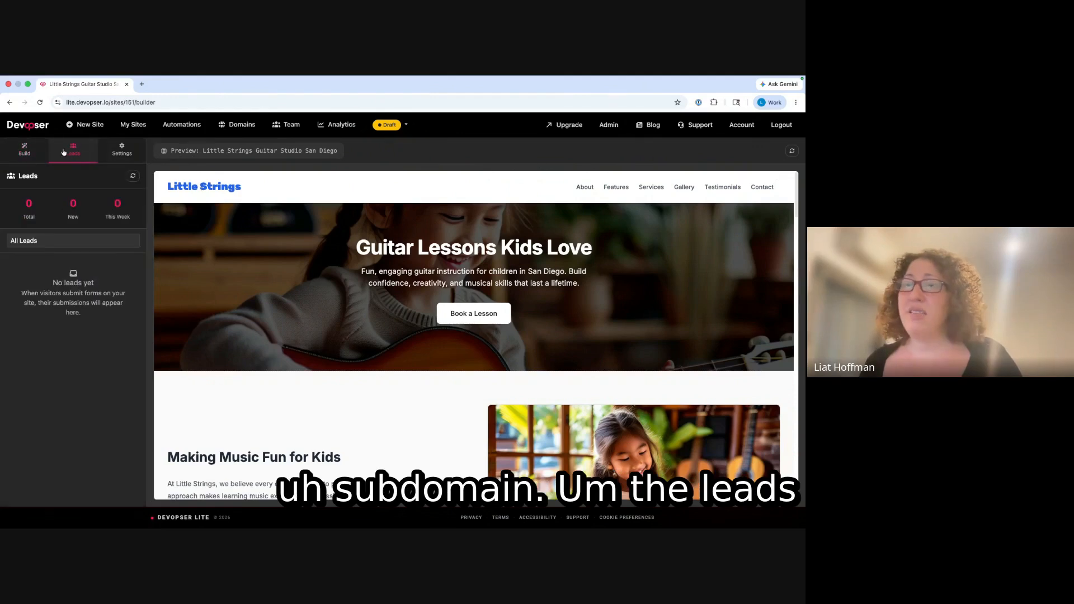
scroll(428, 387, "down", 15)
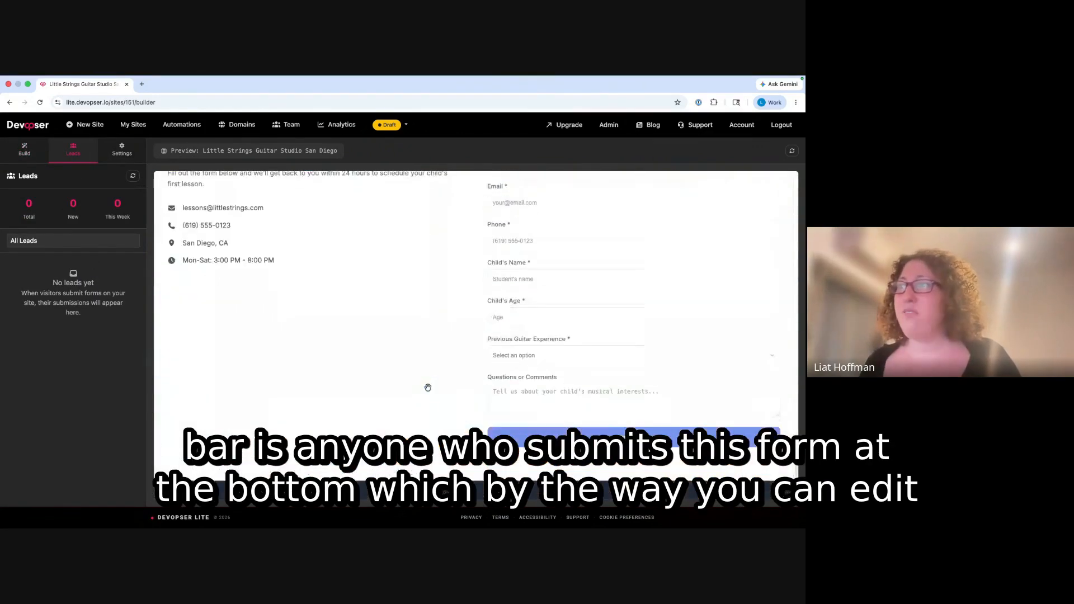
scroll(428, 387, "up", 3)
- Inspect the contact form's submit text and success message, then cancel without saving
left_click(485, 289)
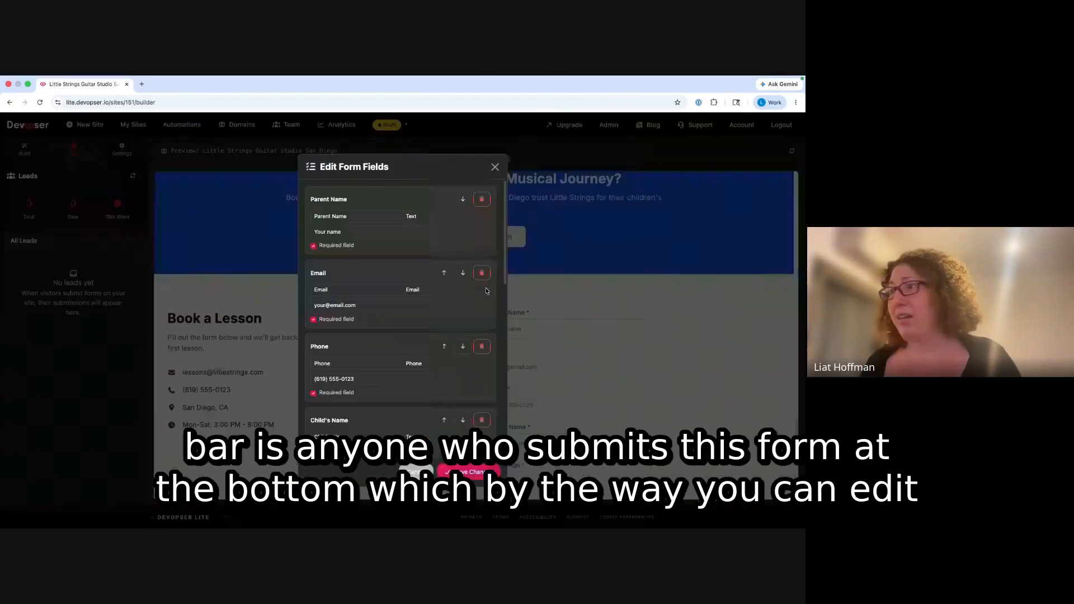
scroll(395, 321, "down", 10)
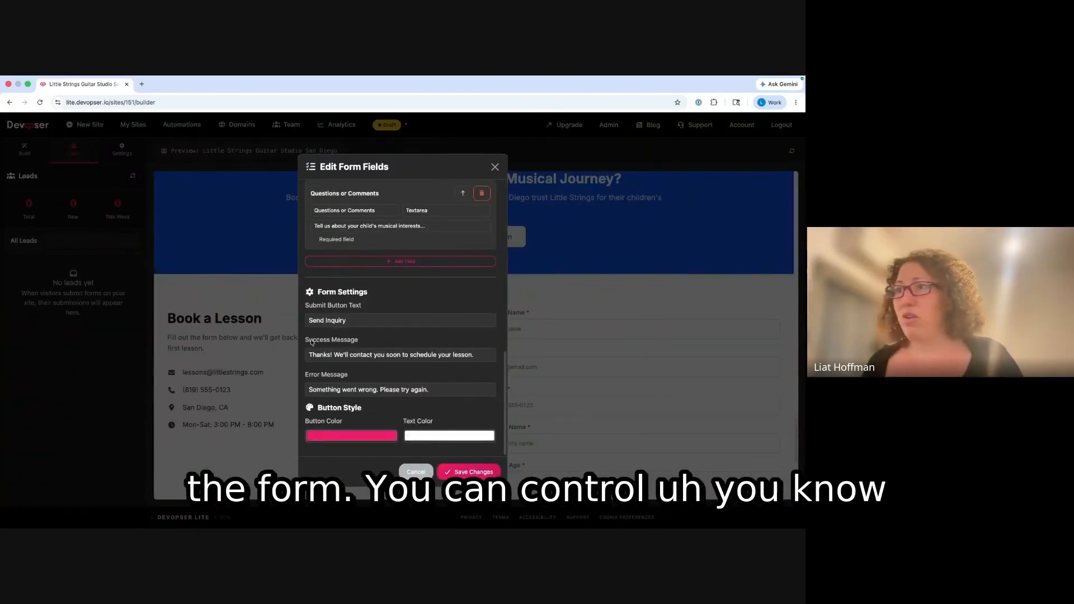
scroll(356, 334, "up", 10)
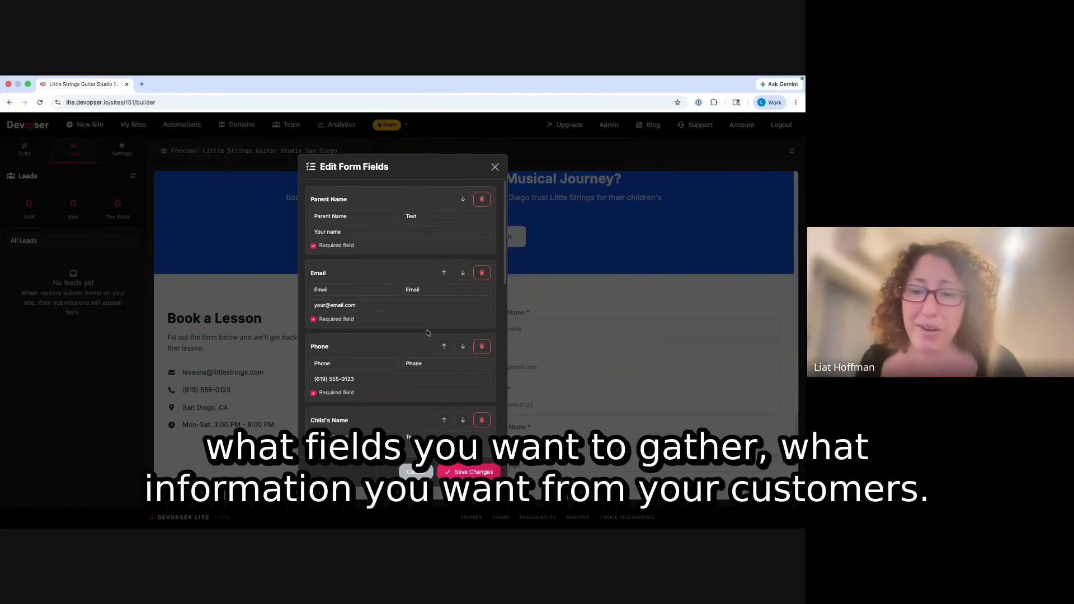
scroll(428, 335, "down", 10)
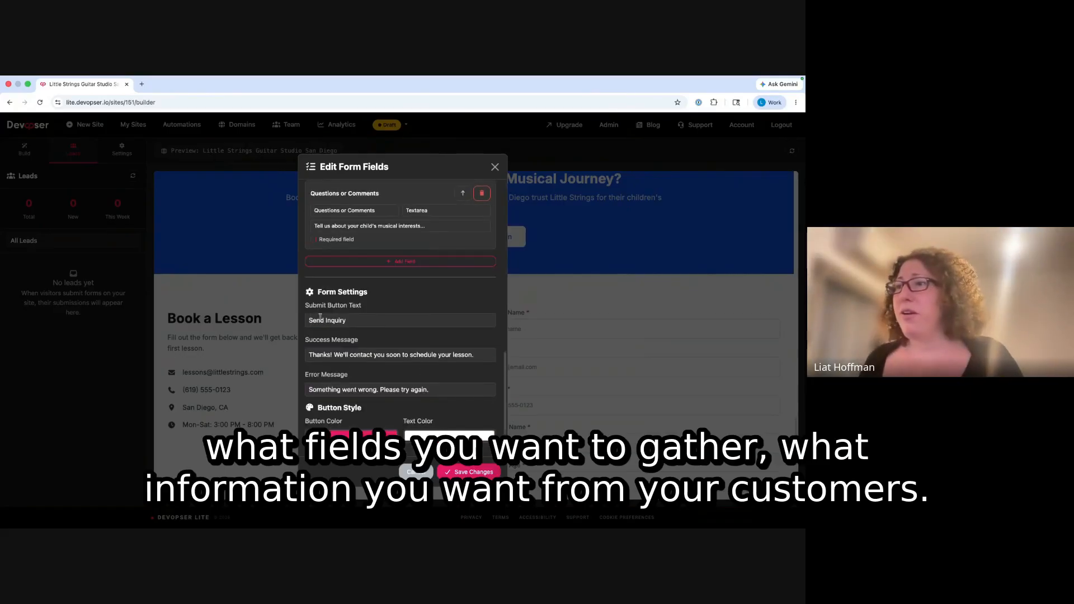
double_click(320, 317)
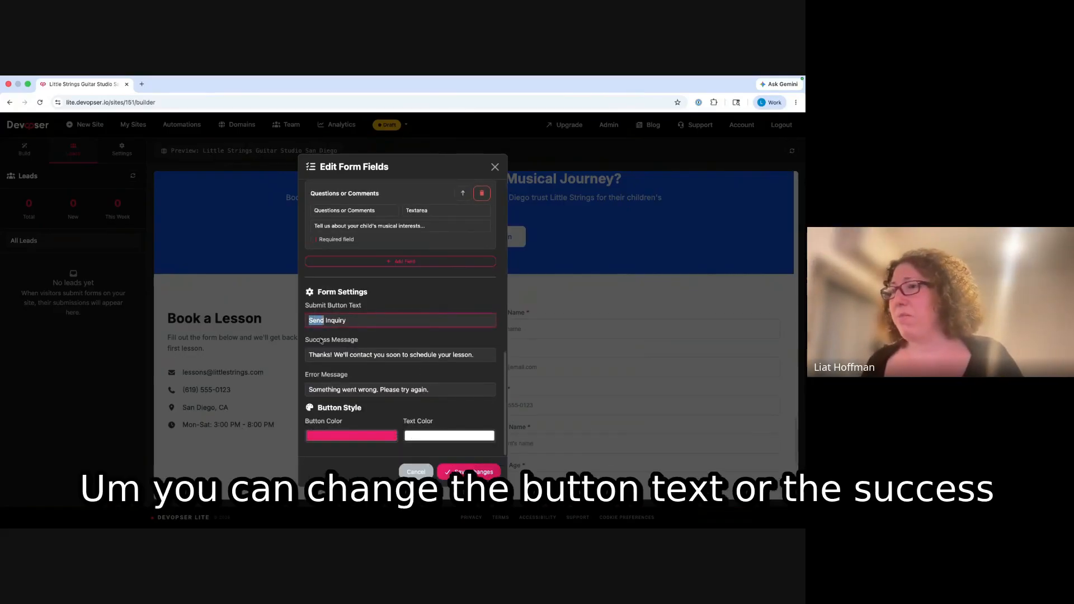
left_click(337, 358)
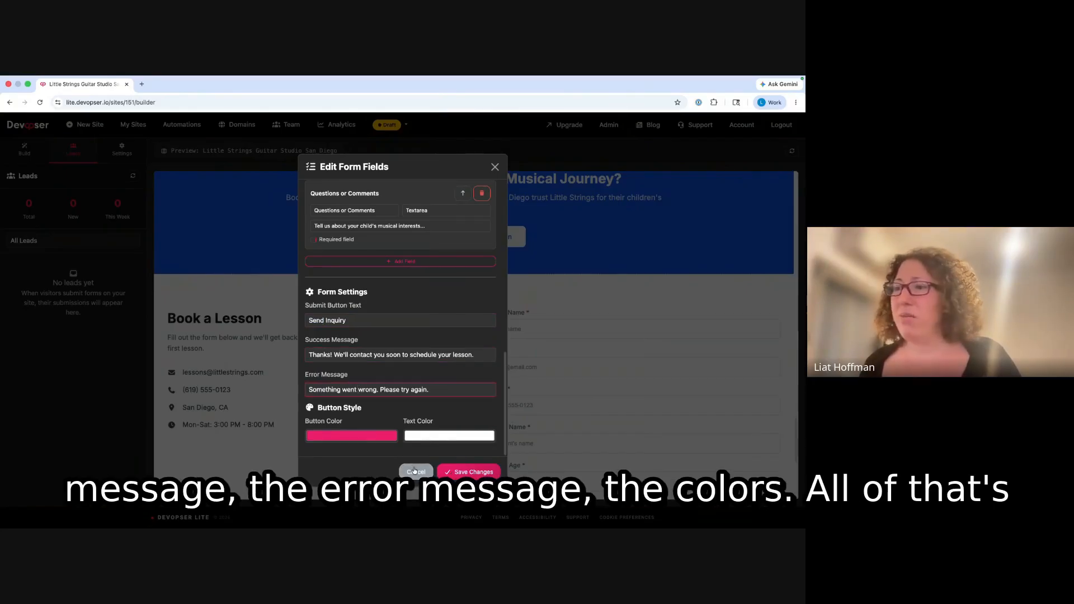
left_click(414, 470)
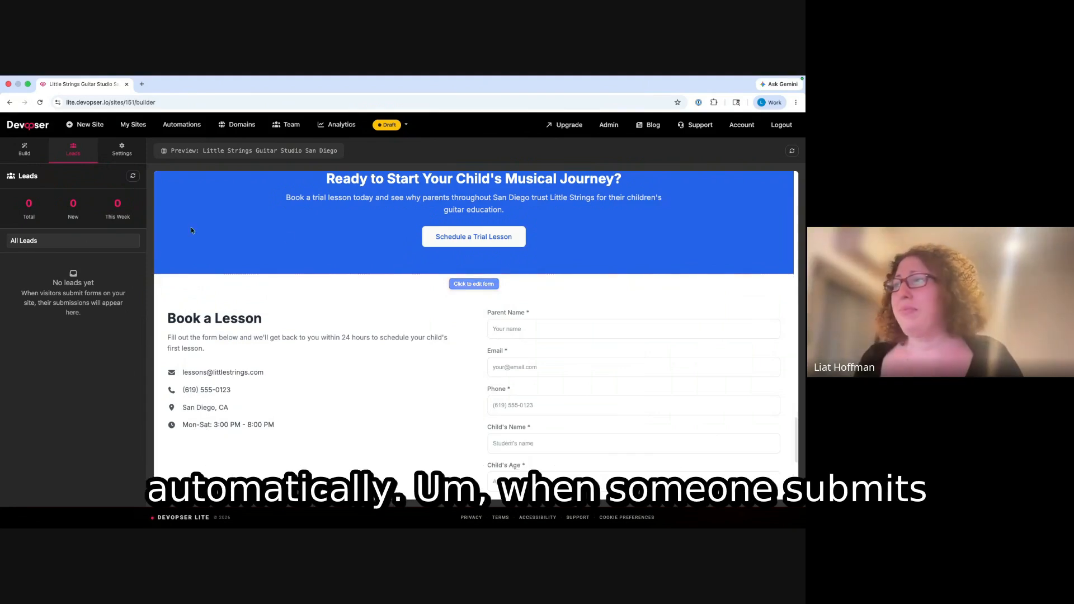
scroll(560, 347, "down", 5)
scroll(562, 358, "up", 7)
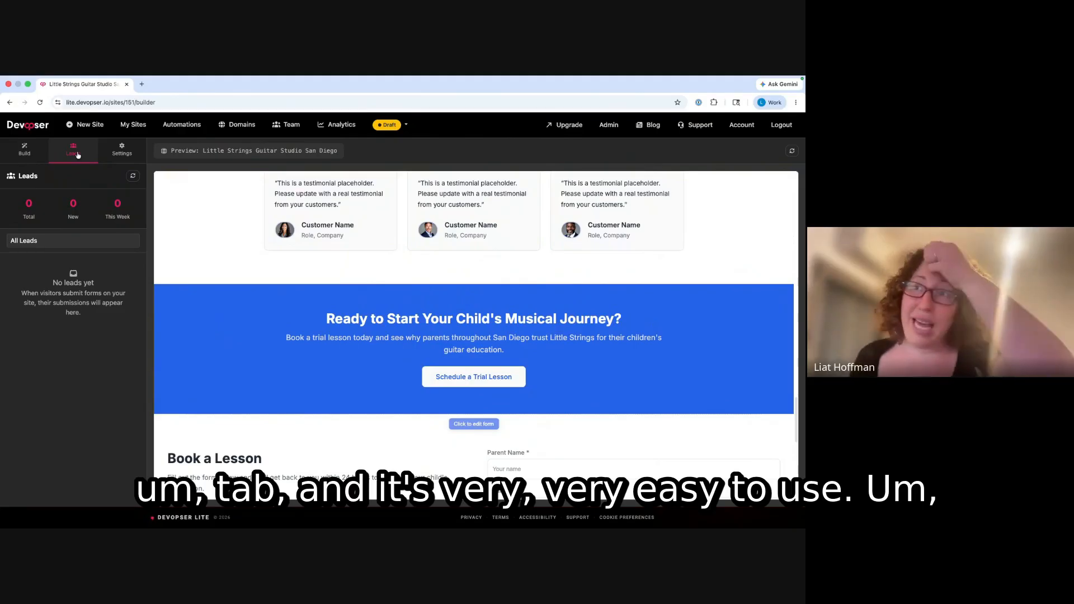
left_click(167, 122)
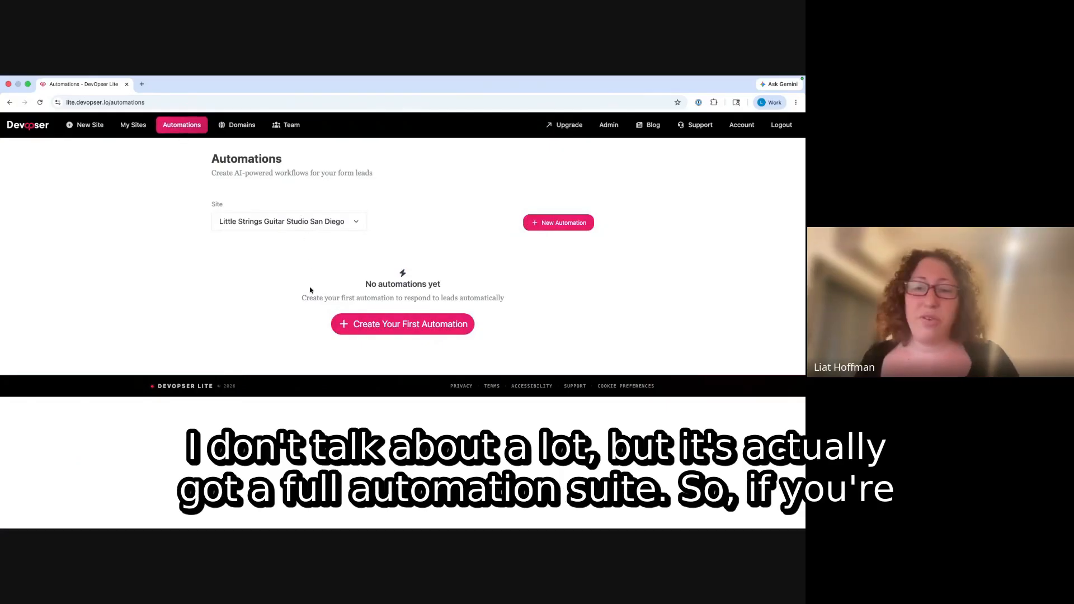
- Create a new automation named 'Test'
left_click(410, 322)
left_click(362, 185)
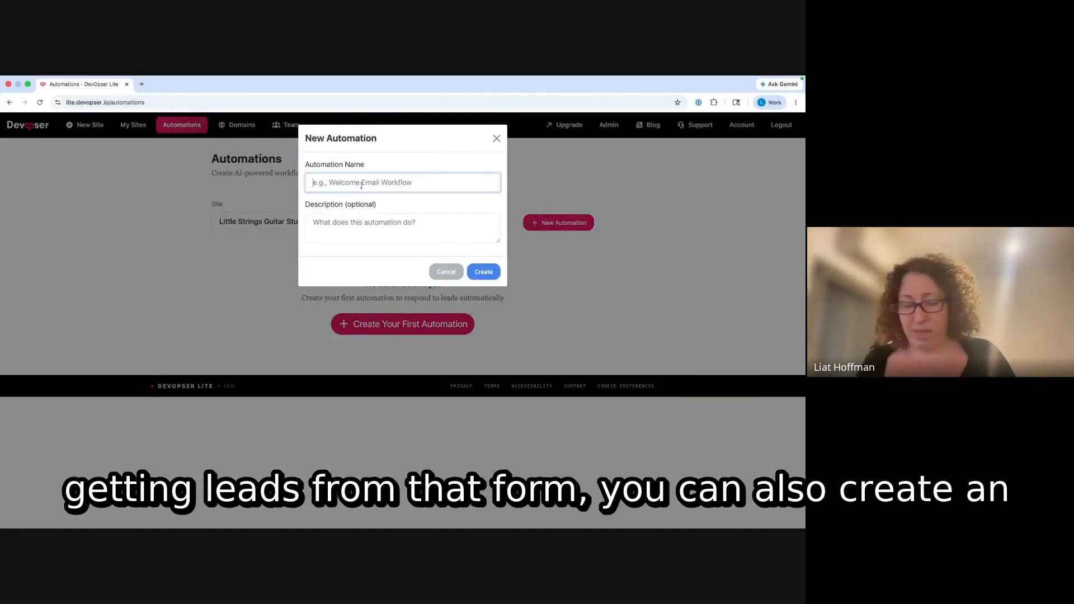
type("Test")
left_click(483, 272)
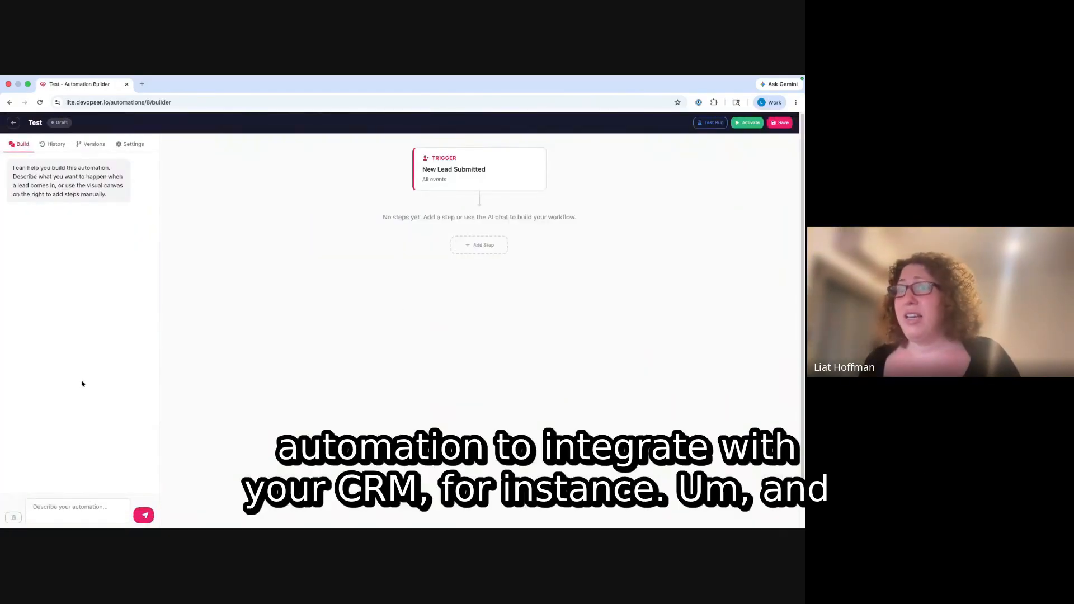
- Ask the automation's AI to 'Integrate my form with Salesforce'
left_click(106, 518)
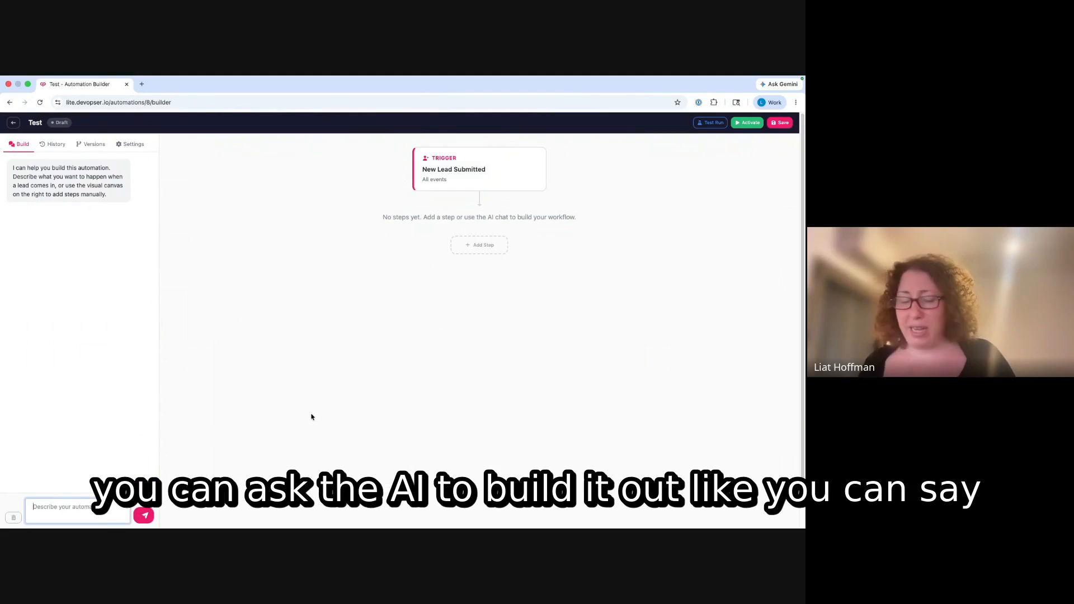
type("Integrat")
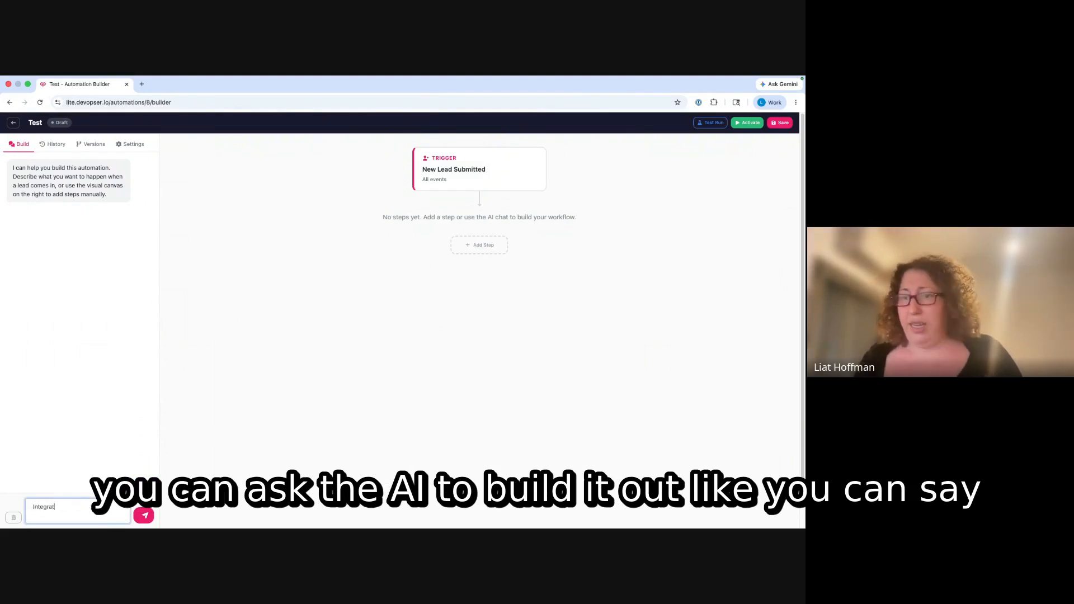
type("e my form ")
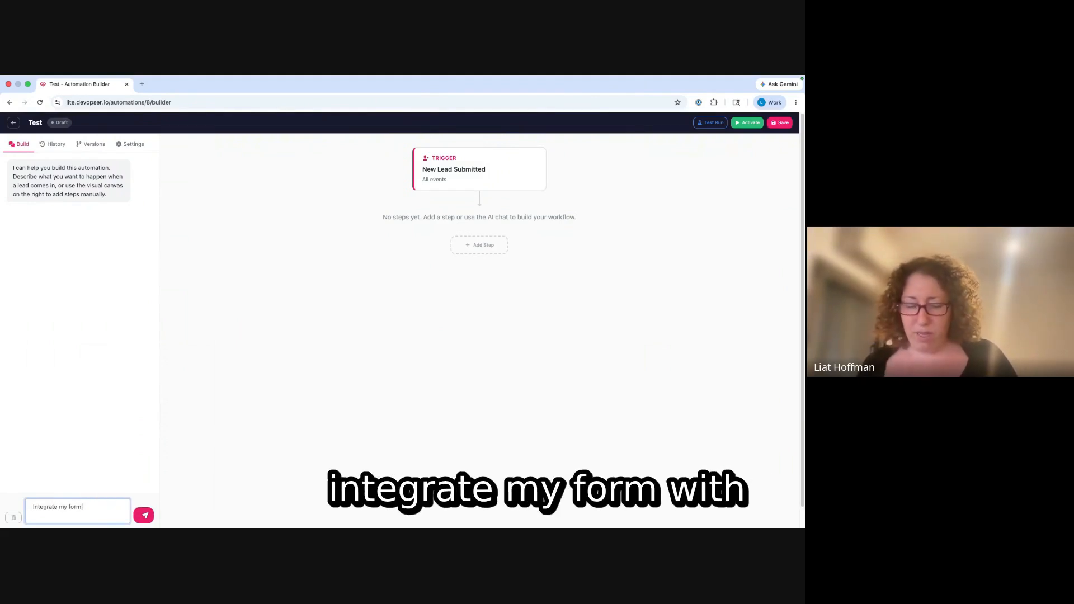
type("with Sales")
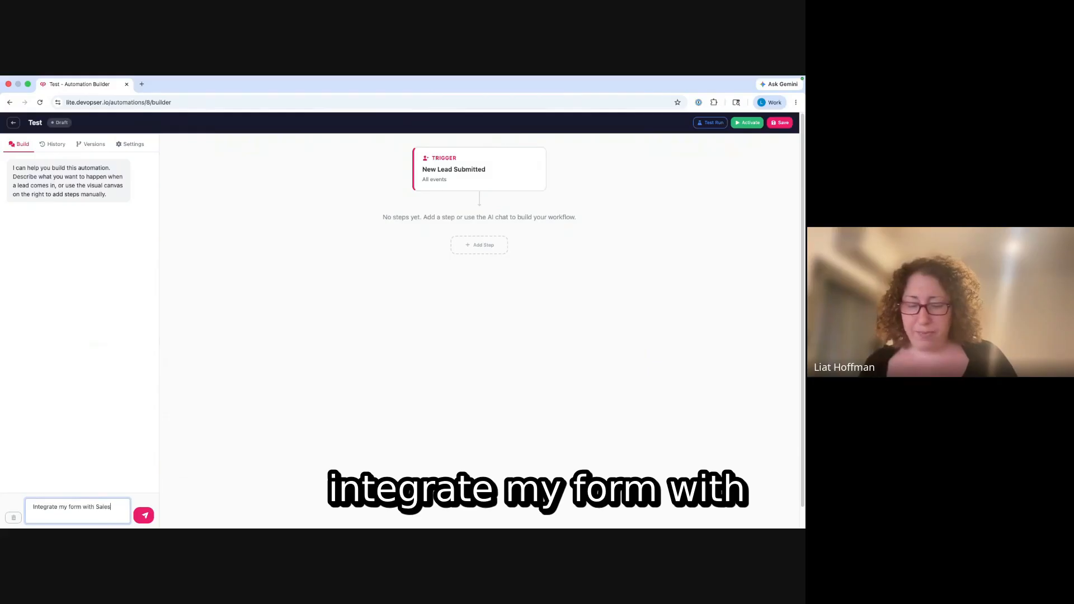
type("force")
key("Return")
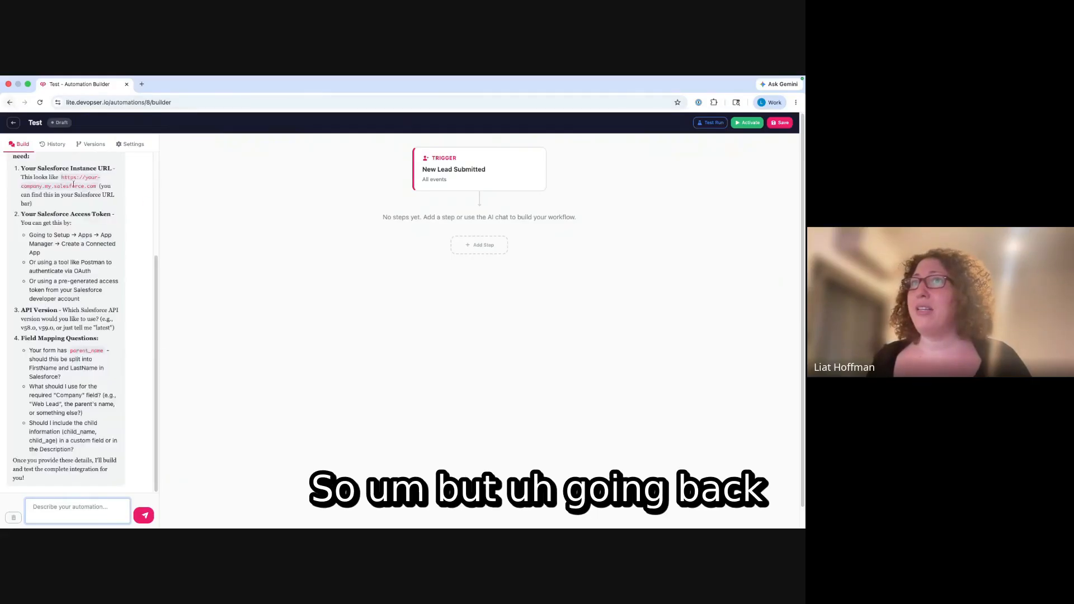
- Read the AI's reply on the Salesforce connection details it still needs, then focus the chat box
scroll(103, 281, "down", 1)
scroll(103, 281, "up", 1)
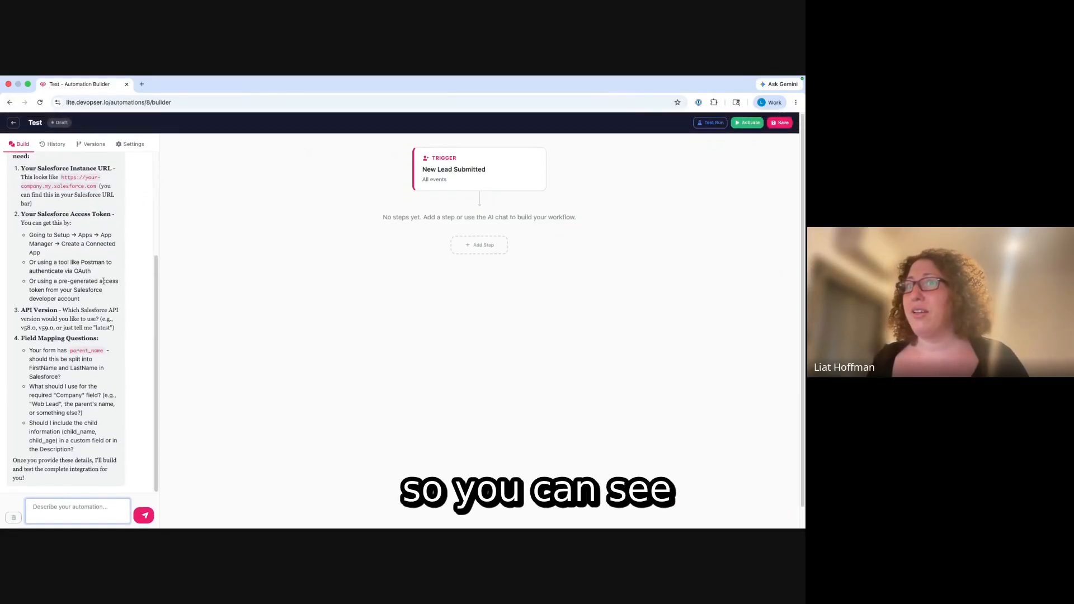
scroll(103, 281, "up", 3)
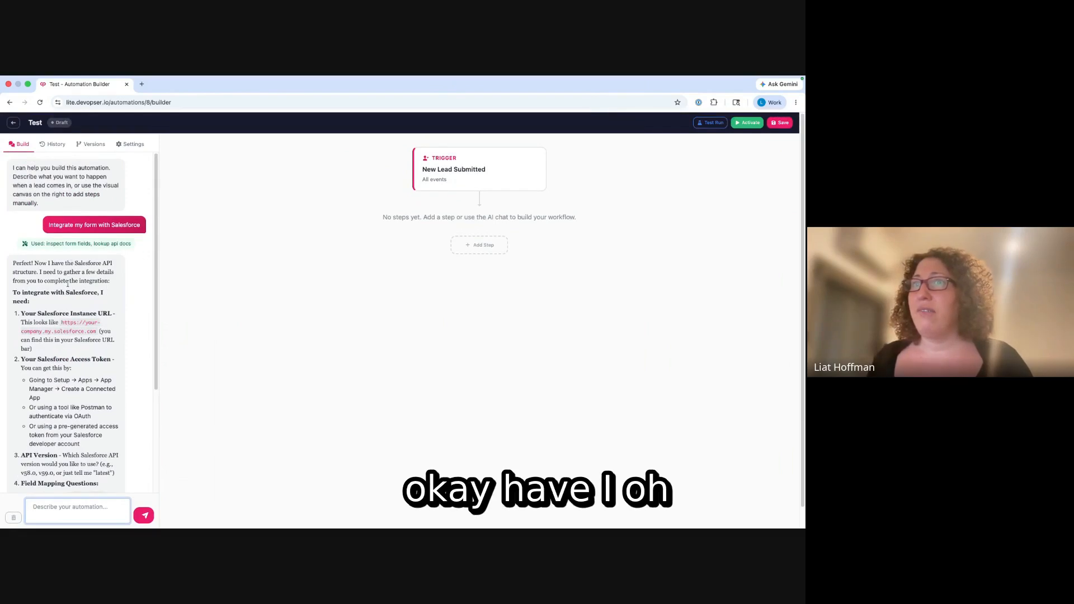
scroll(68, 284, "down", 3)
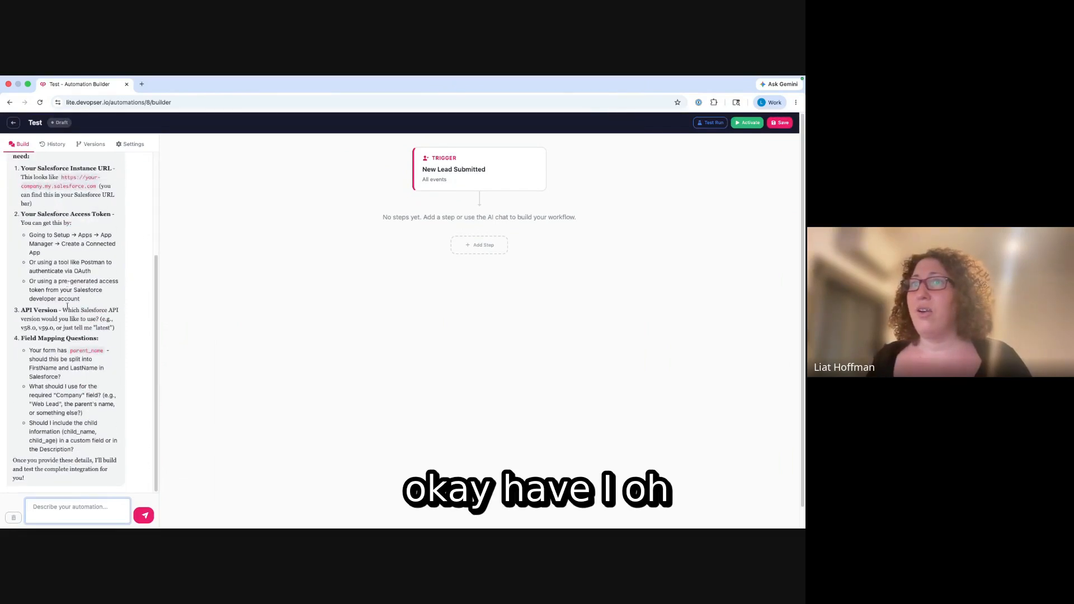
scroll(67, 306, "up", 3)
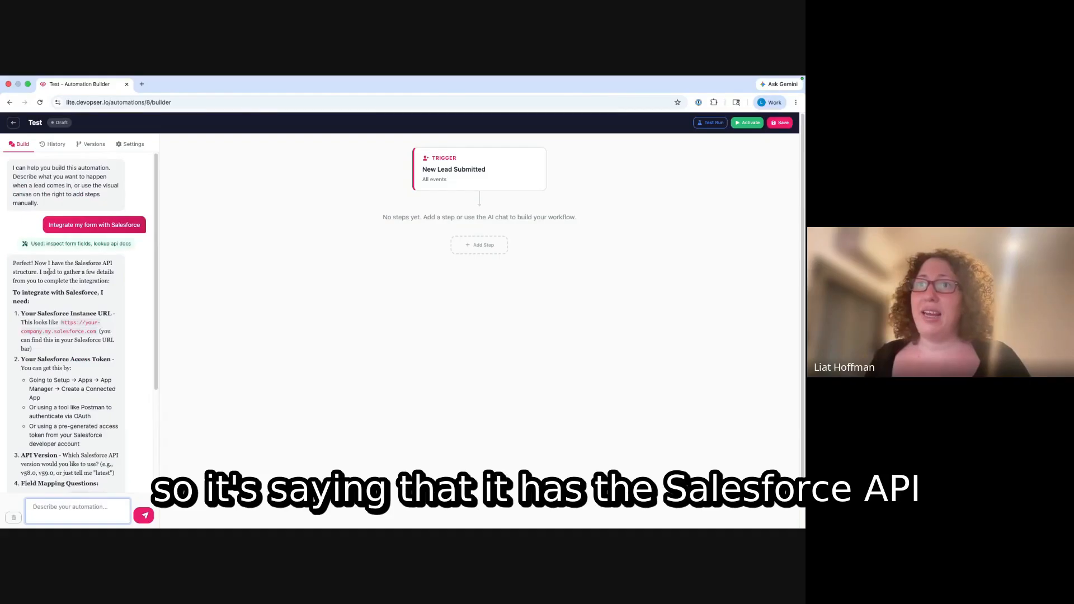
left_click_drag(51, 263, 86, 273)
left_click(84, 289)
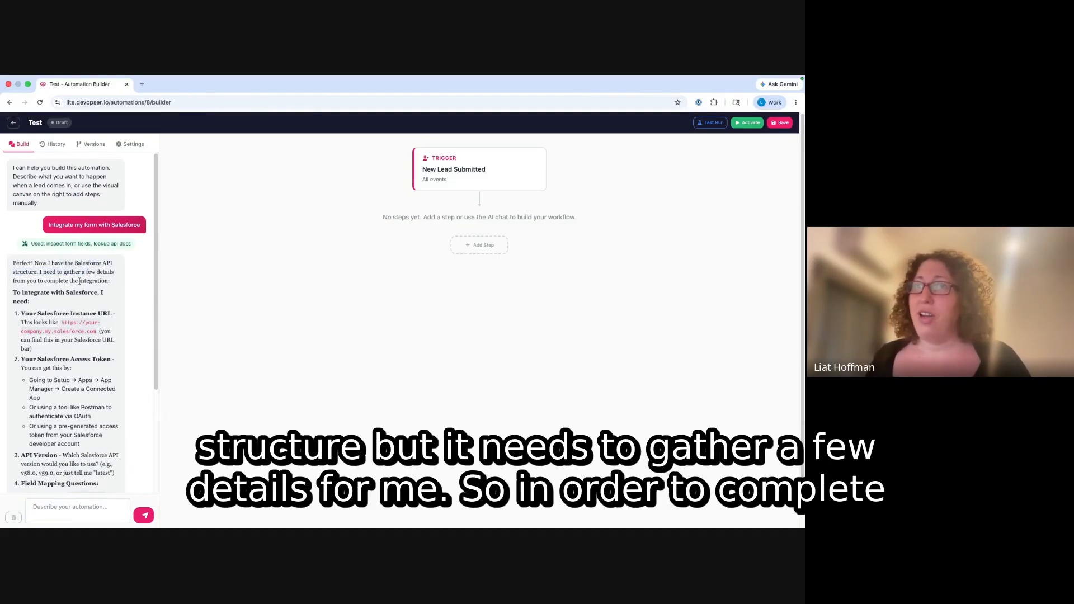
scroll(79, 281, "down", 4)
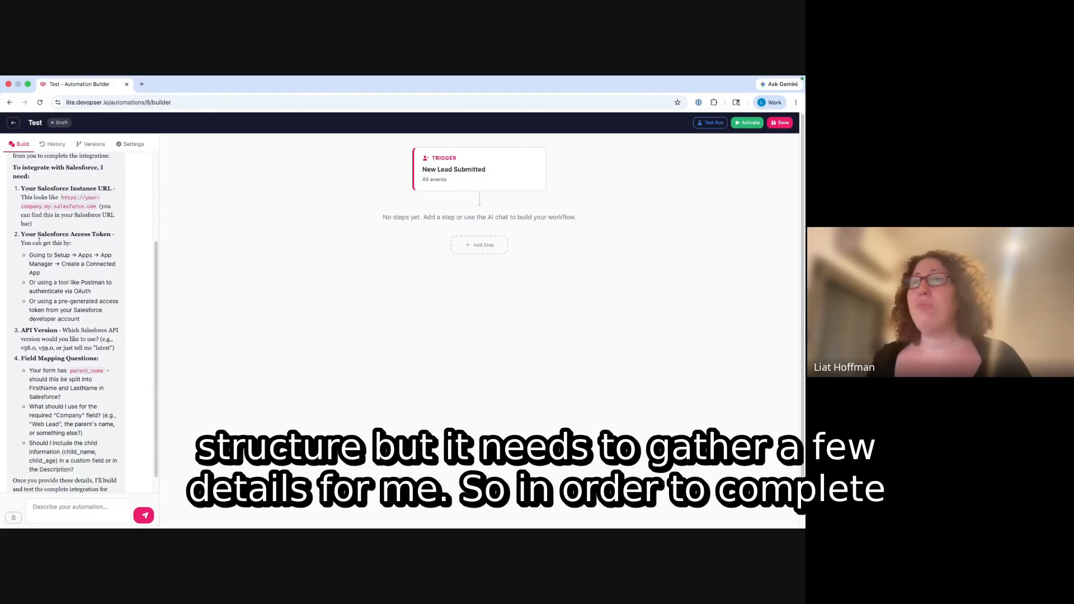
left_click_drag(37, 188, 68, 416)
left_click(64, 480)
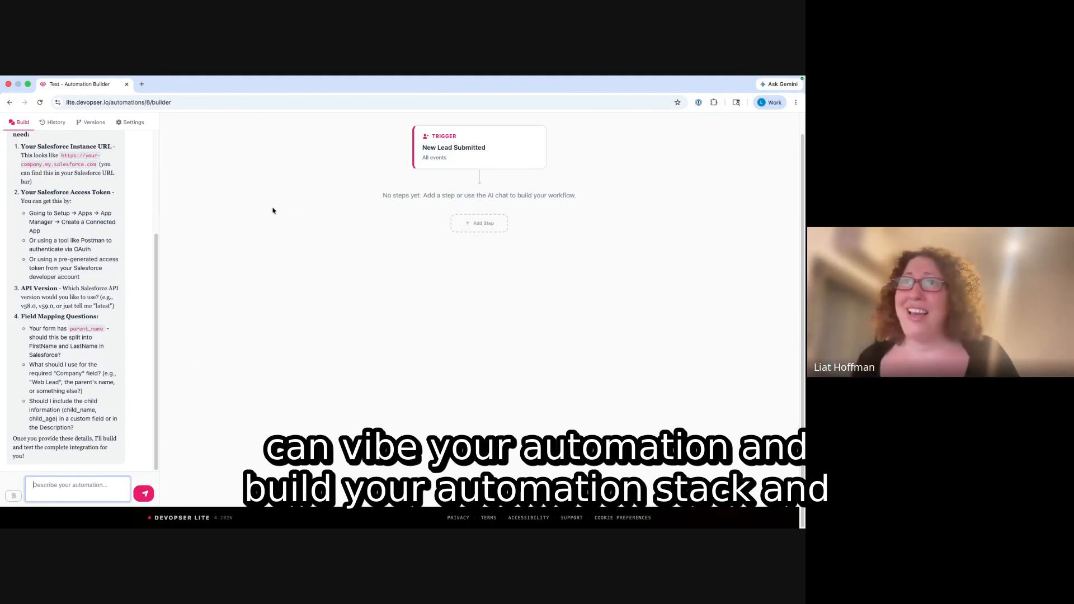
- Leave the new automation form and open the Little Strings Guitar Studio site builder
left_click(8, 103)
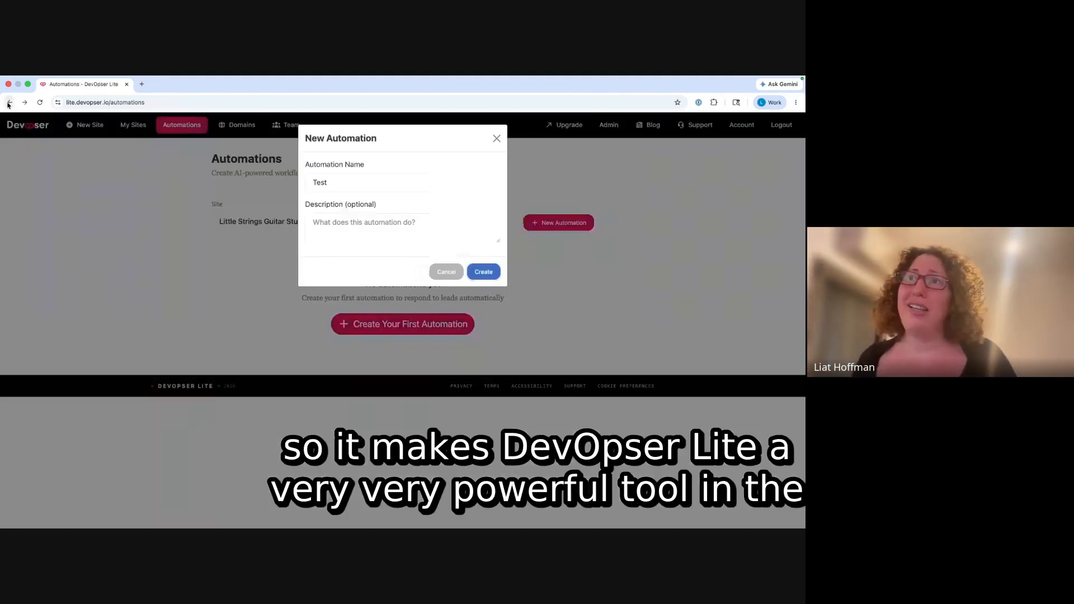
left_click(497, 138)
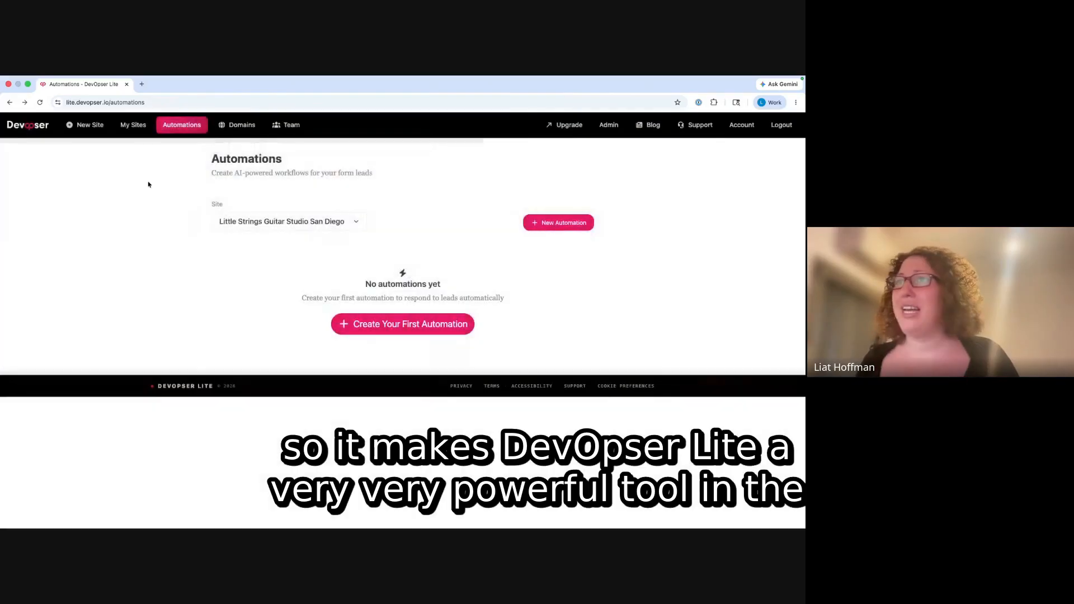
left_click(124, 128)
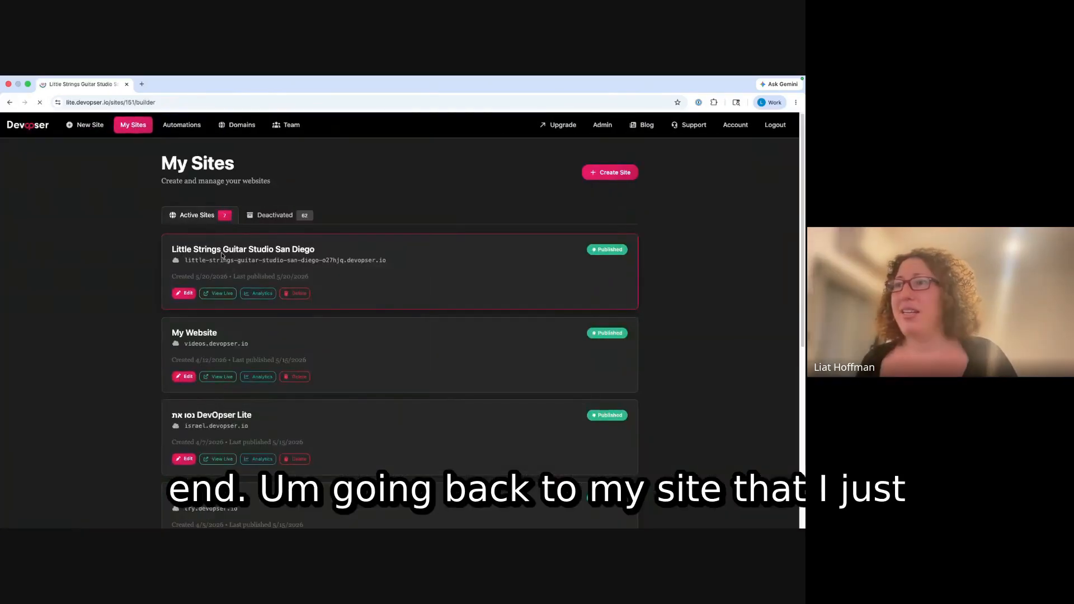
left_click(222, 255)
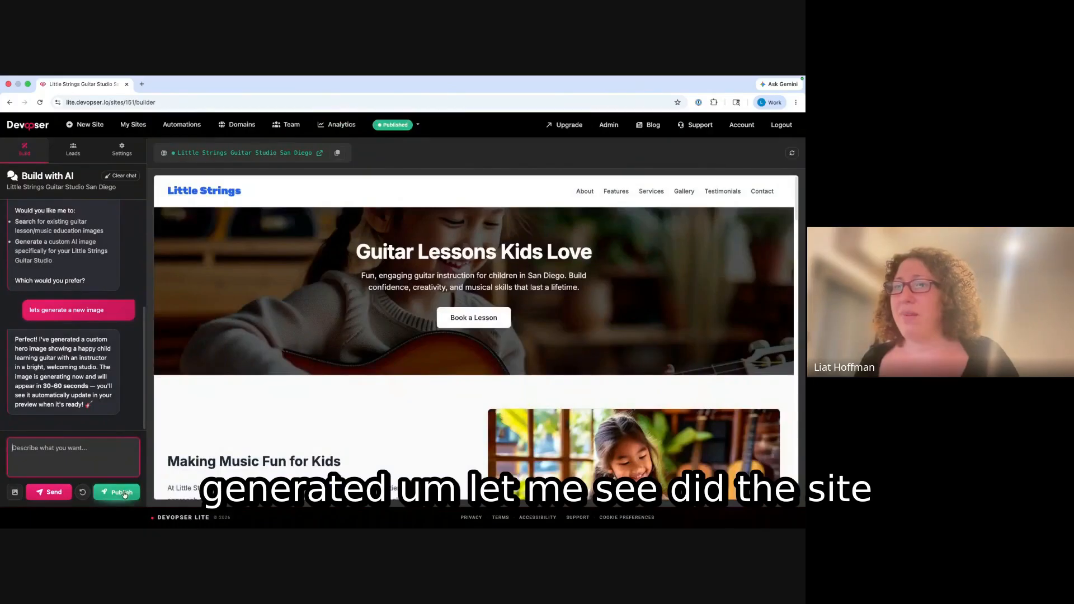
- Publish the site's latest changes and open the live site in a new tab
left_click(124, 495)
left_click(471, 339)
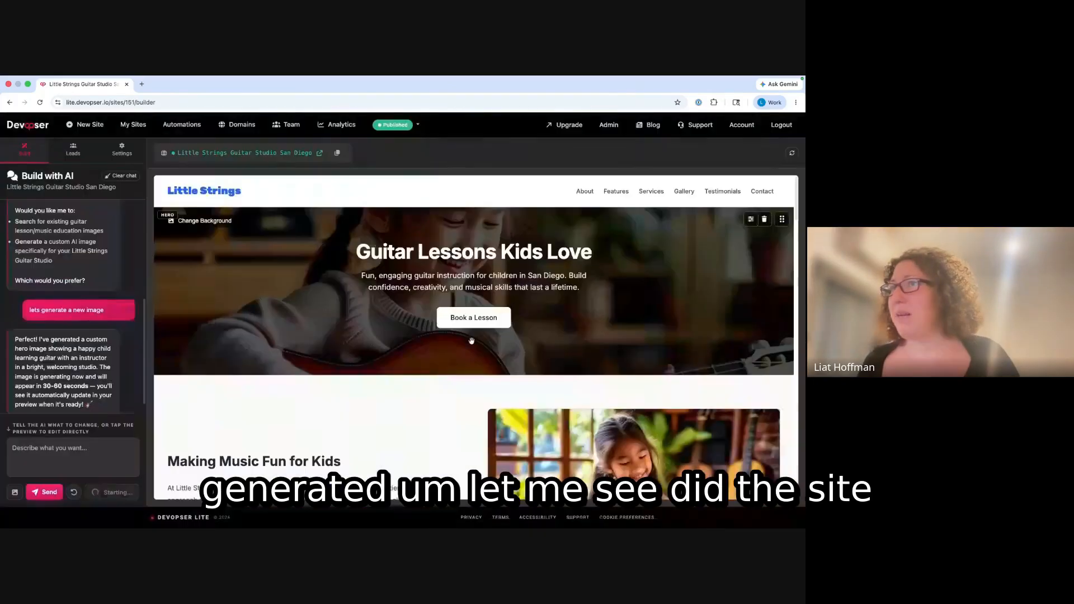
left_click(227, 158)
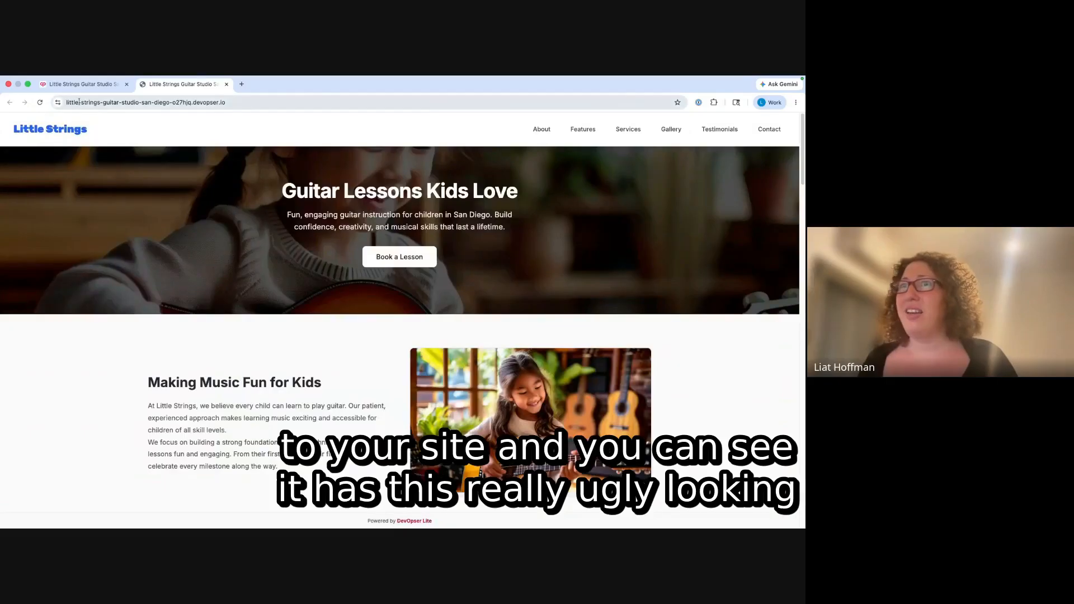
left_click_drag(66, 105, 192, 105)
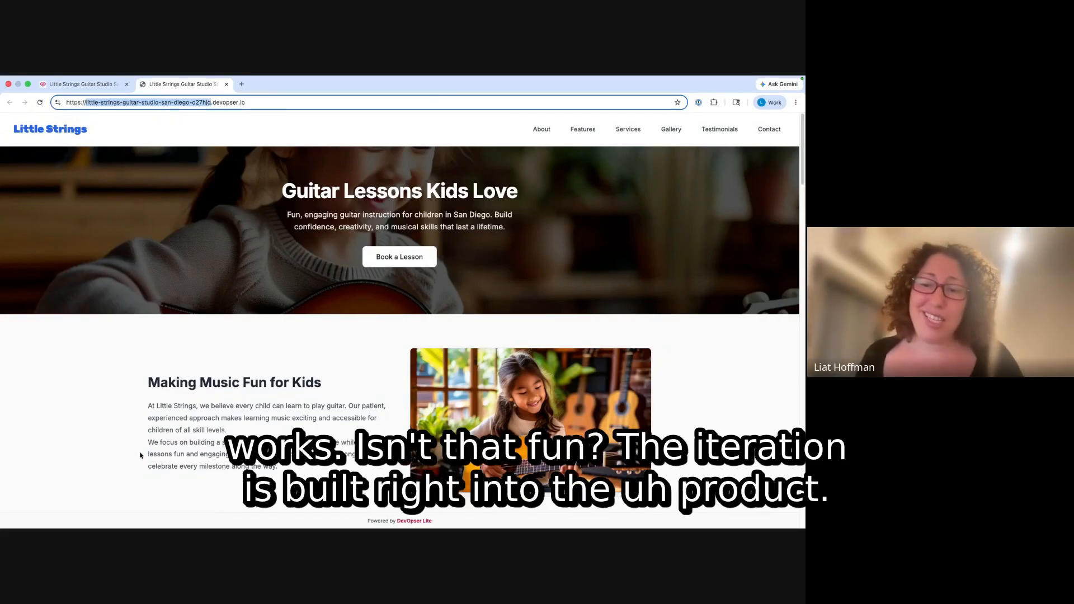
- In the Book a Lesson form, enter the parent's name, e-mail and phone number
left_click(402, 256)
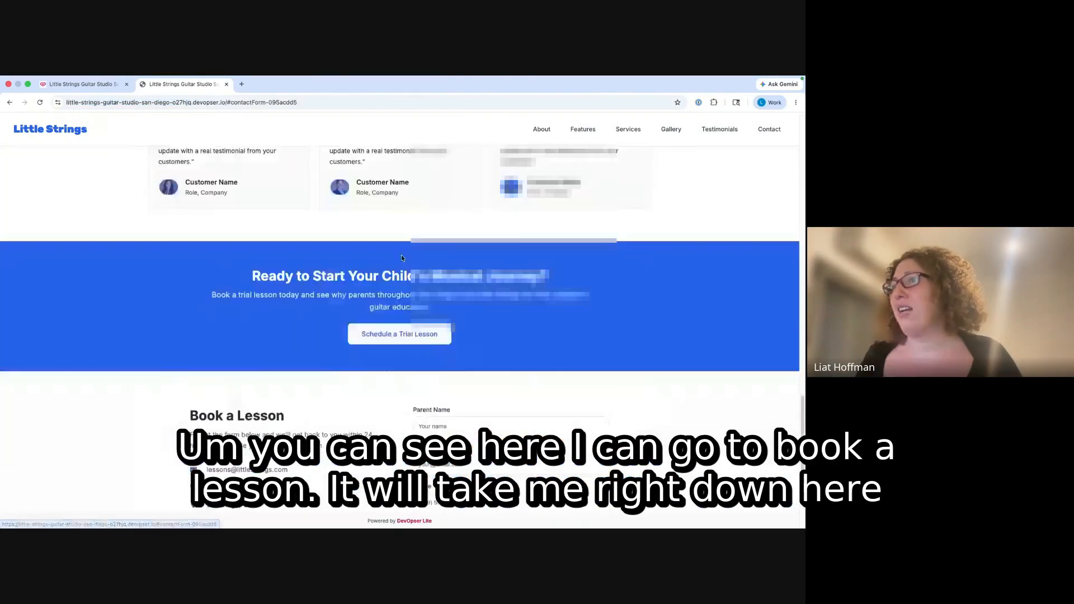
scroll(422, 251, "up", 2)
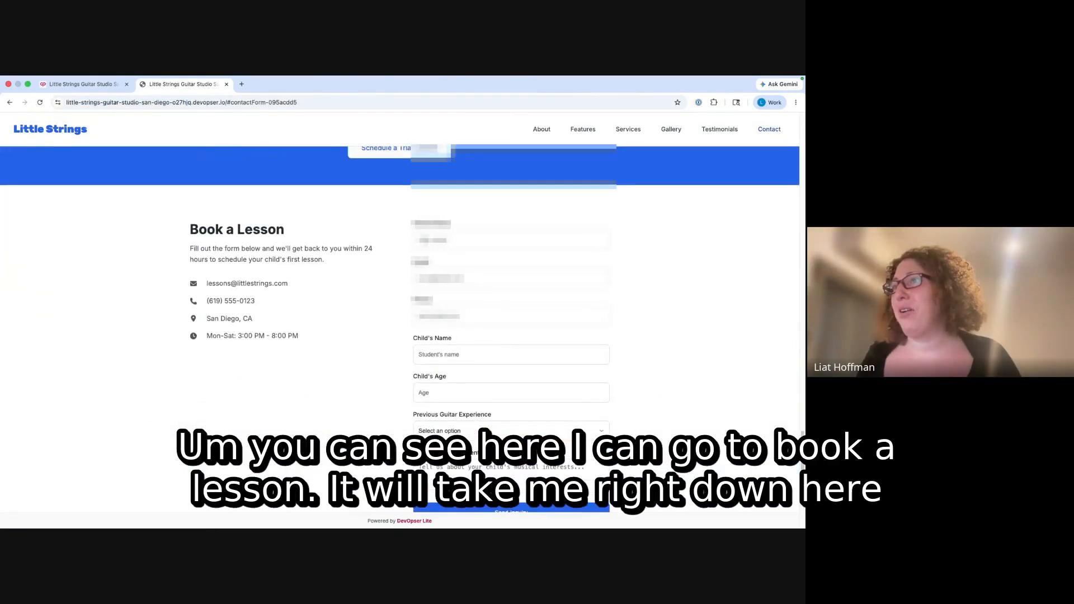
left_click(489, 235)
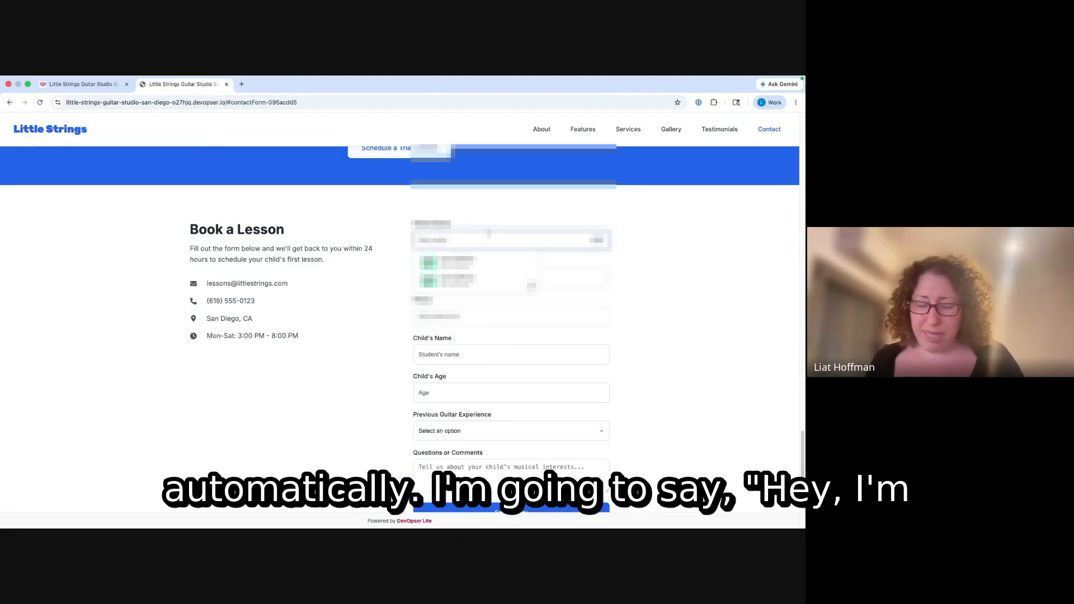
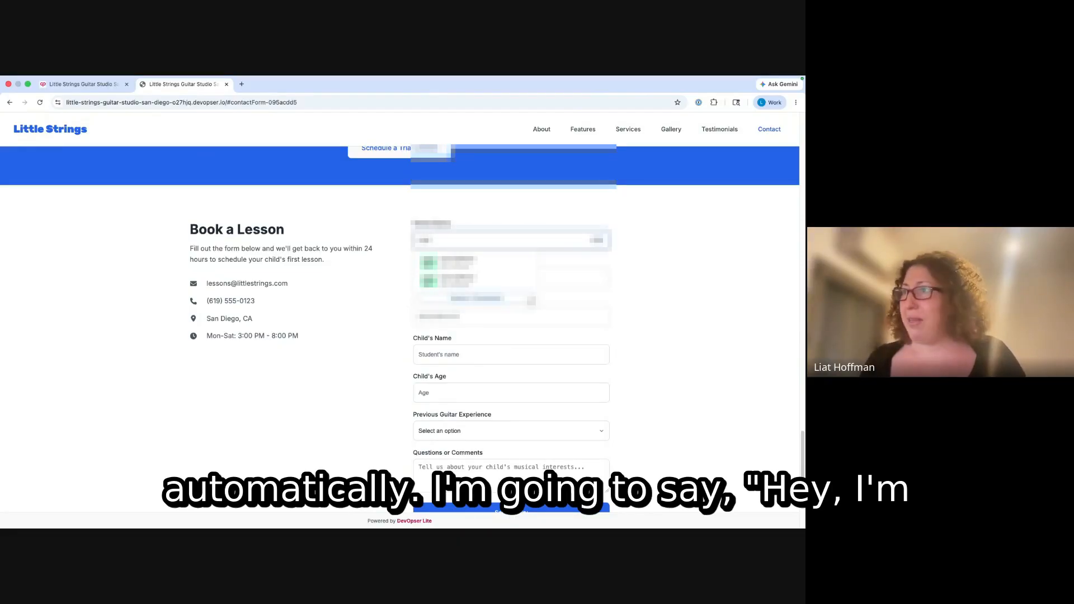
key("Tab")
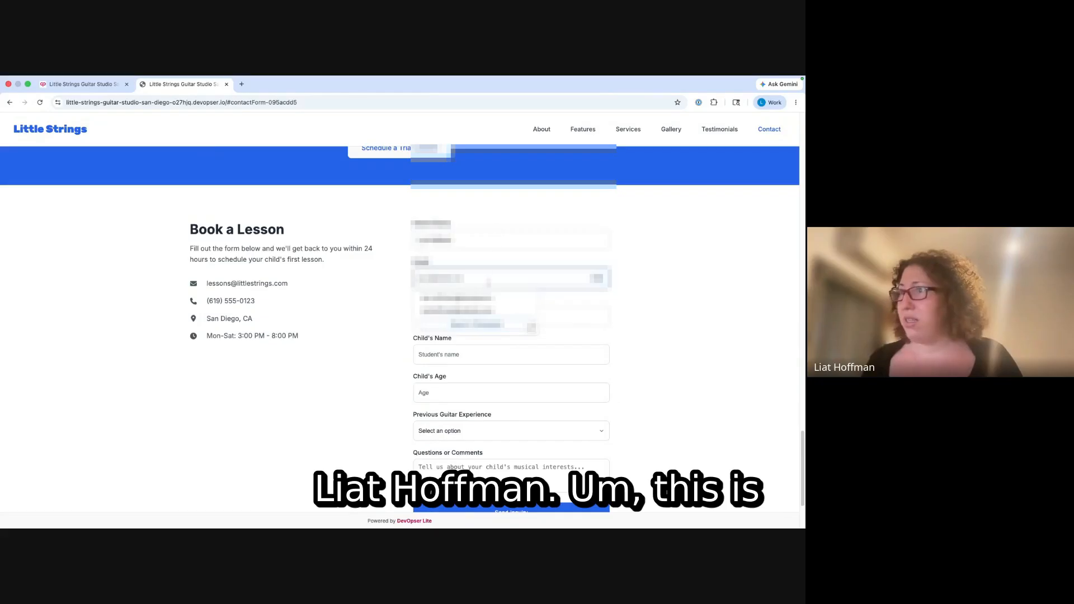
left_click(485, 298)
left_click(475, 316)
type("5555555555")
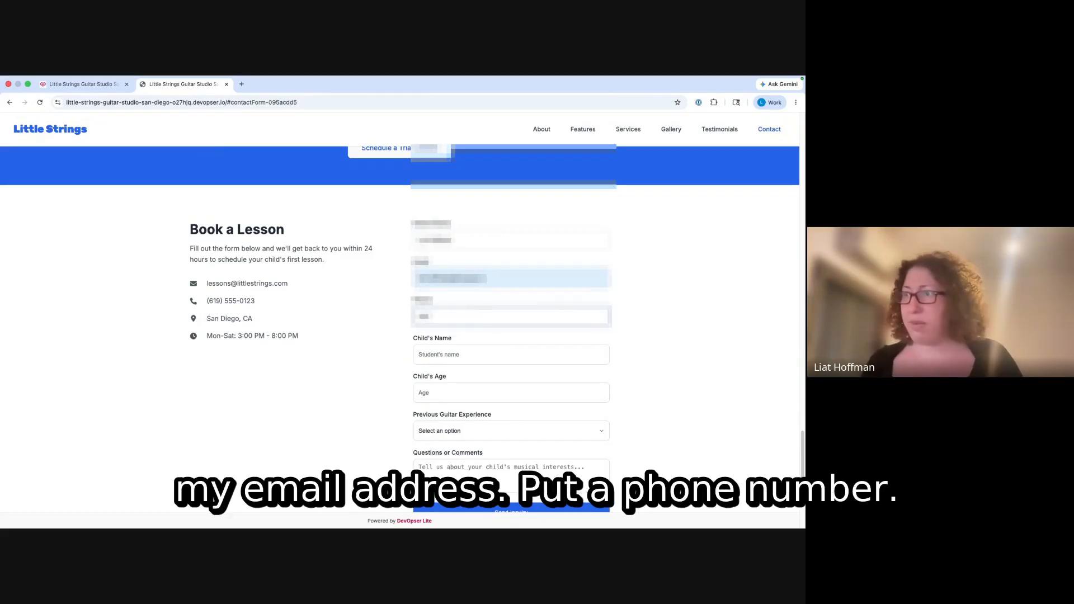
- Enter the child's name, age 7, Complete Beginner experience and comment 'Test', then send the inquiry
left_click(491, 357)
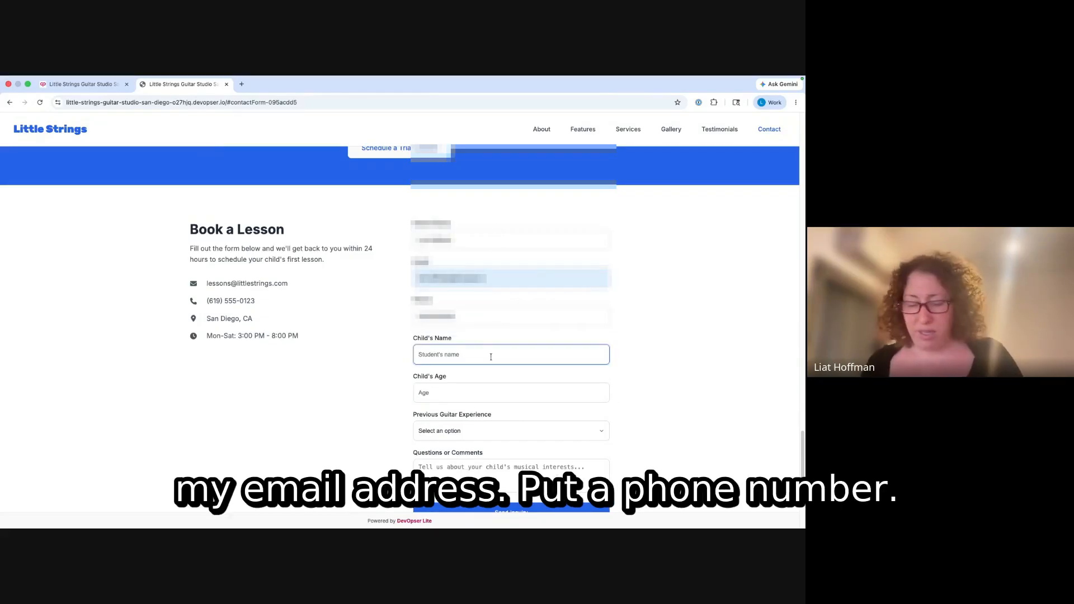
type("Gil")
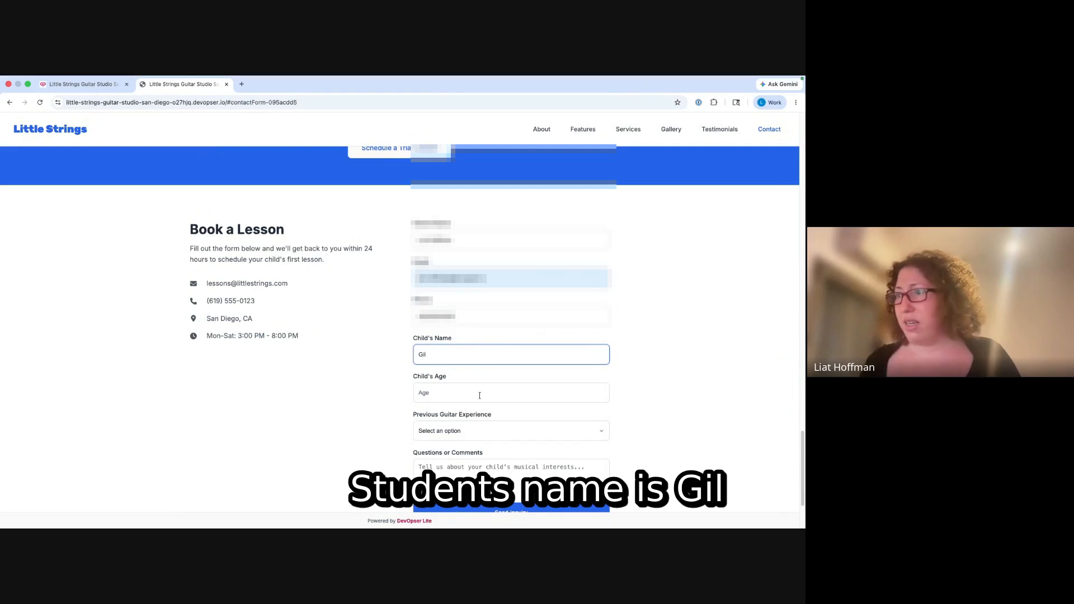
left_click(467, 400)
type("7")
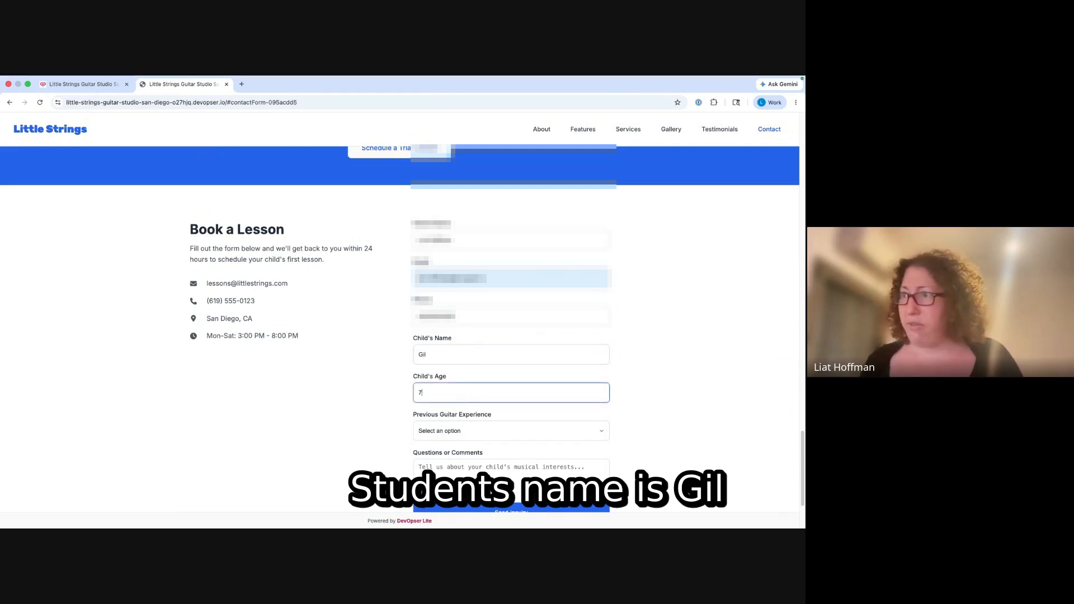
left_click(466, 431)
left_click(467, 444)
scroll(384, 434, "down", 3)
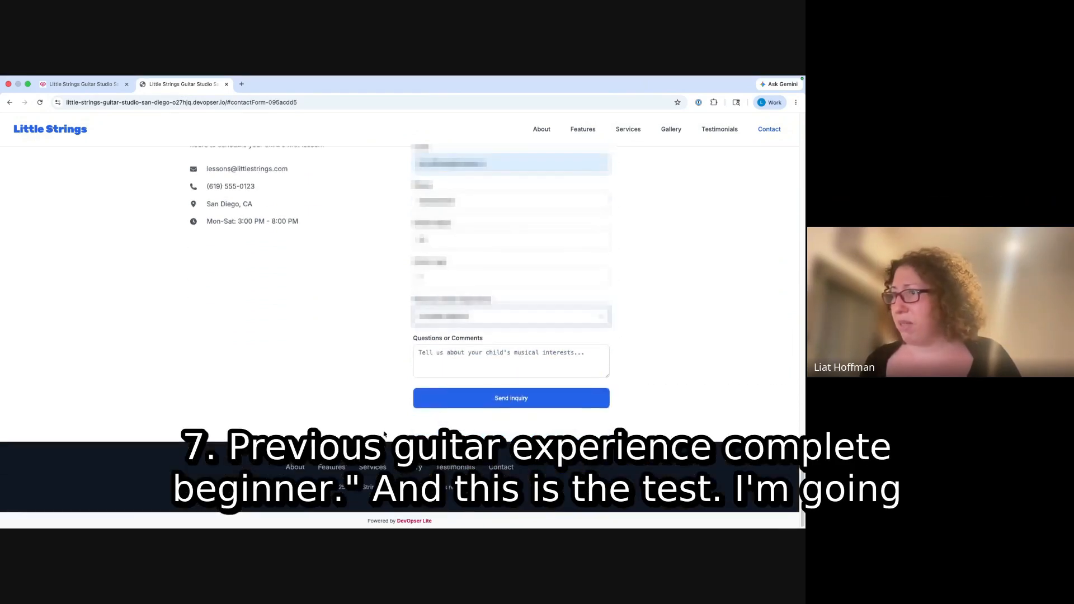
left_click(511, 361)
type("Test")
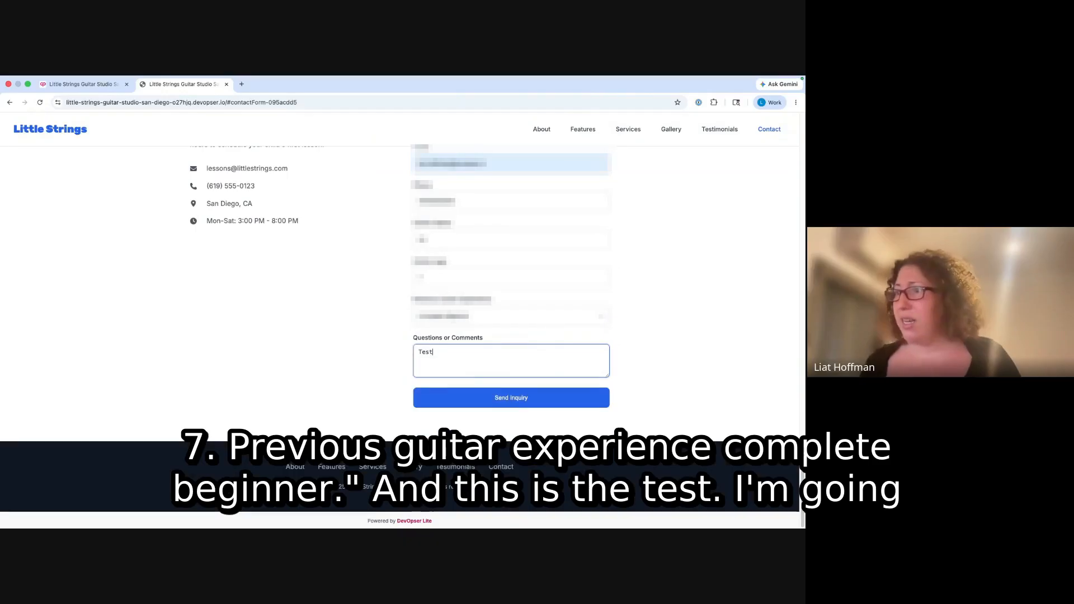
left_click(502, 401)
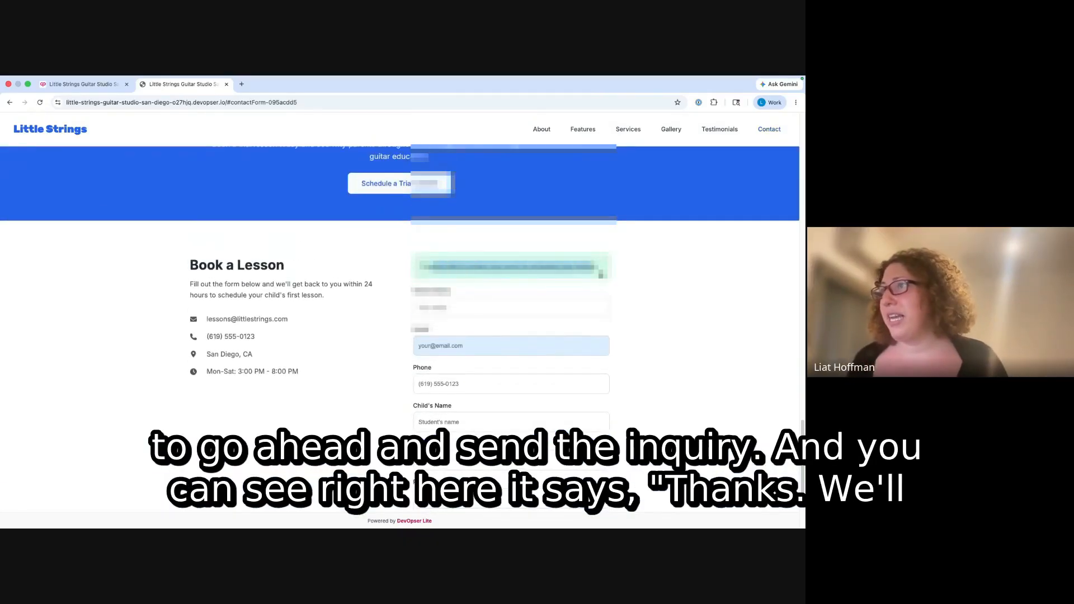
- Open the test lead from the builder's Leads tab and check its Tags, Notes and Emails Sent
left_click(85, 88)
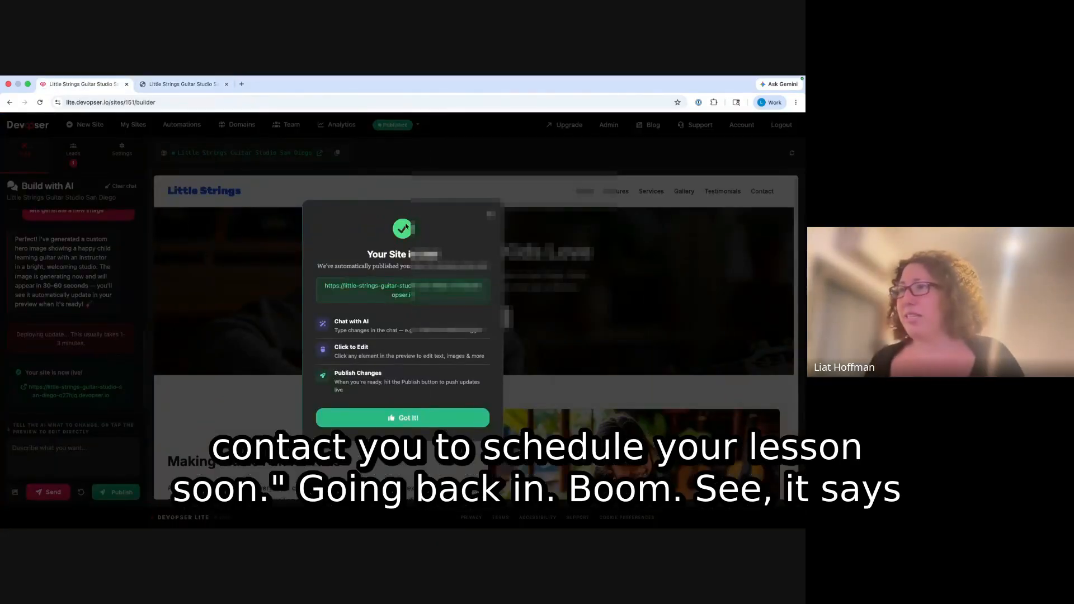
left_click(491, 214)
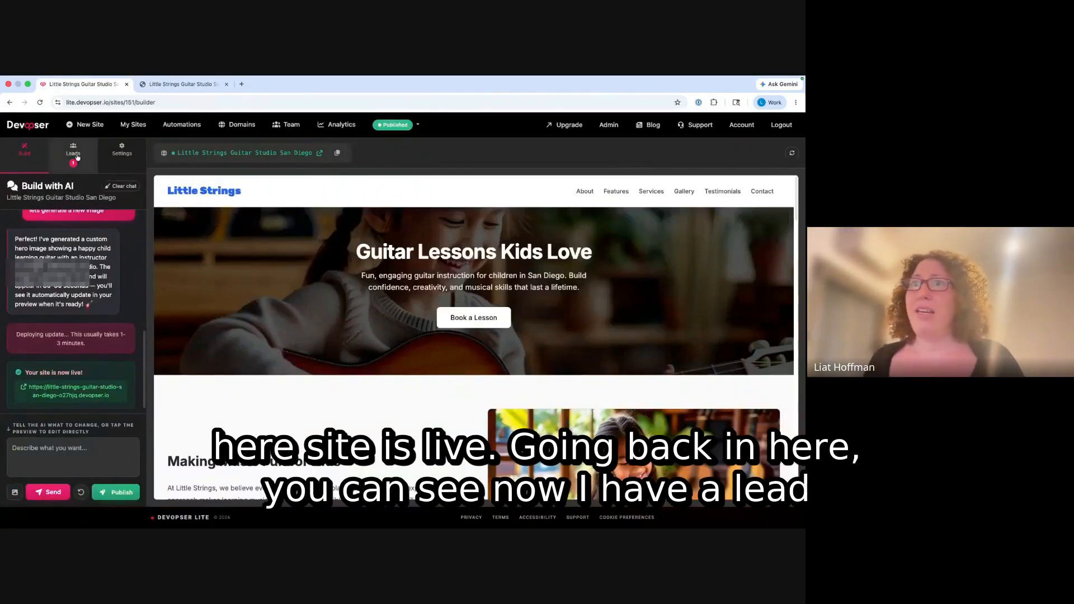
left_click(75, 158)
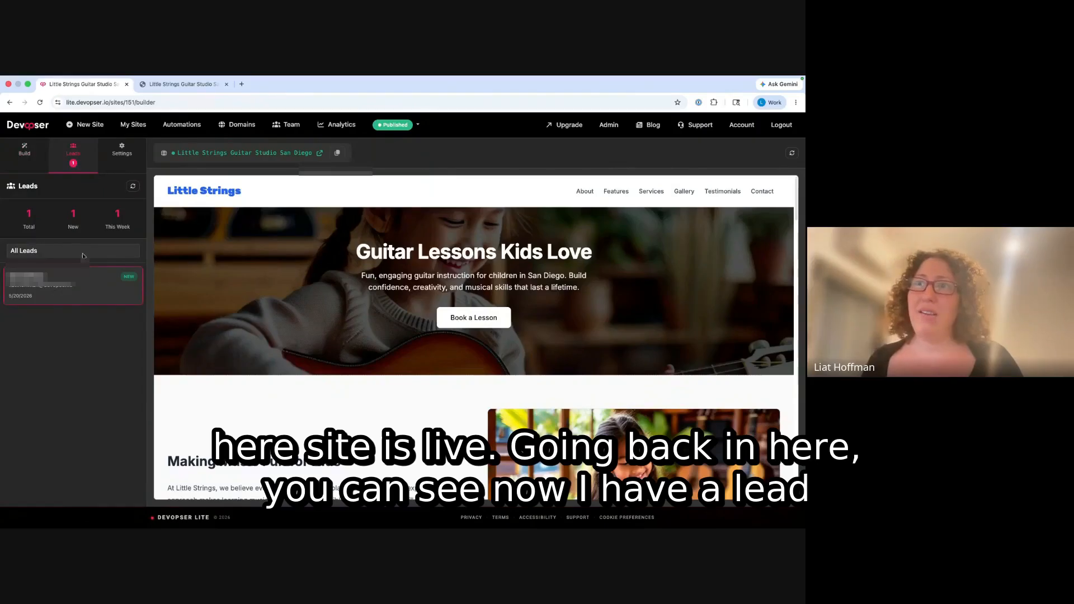
left_click(84, 289)
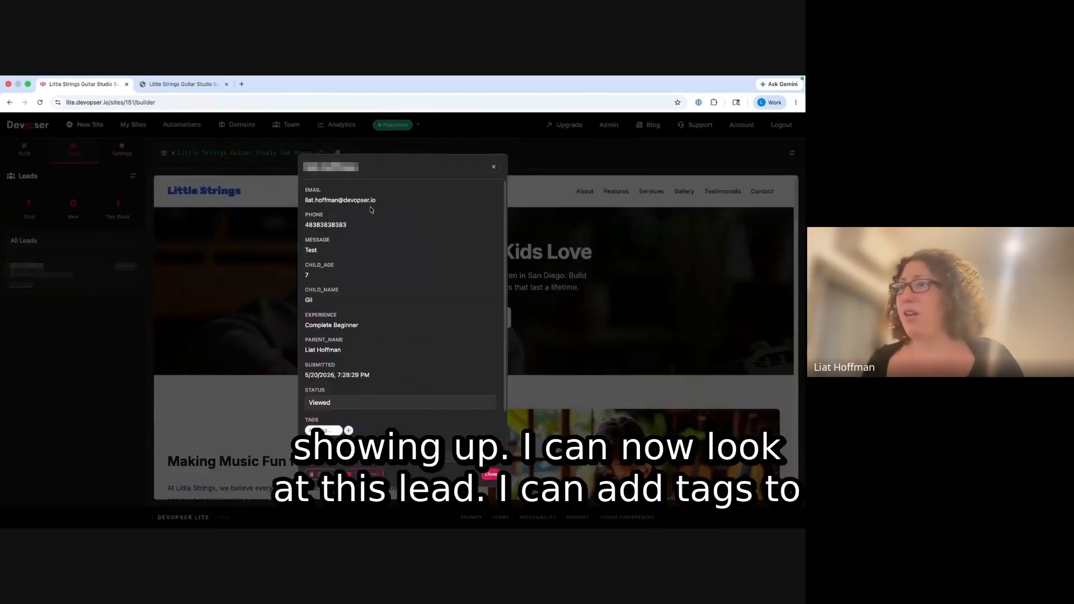
scroll(321, 317, "down", 2)
left_click(323, 372)
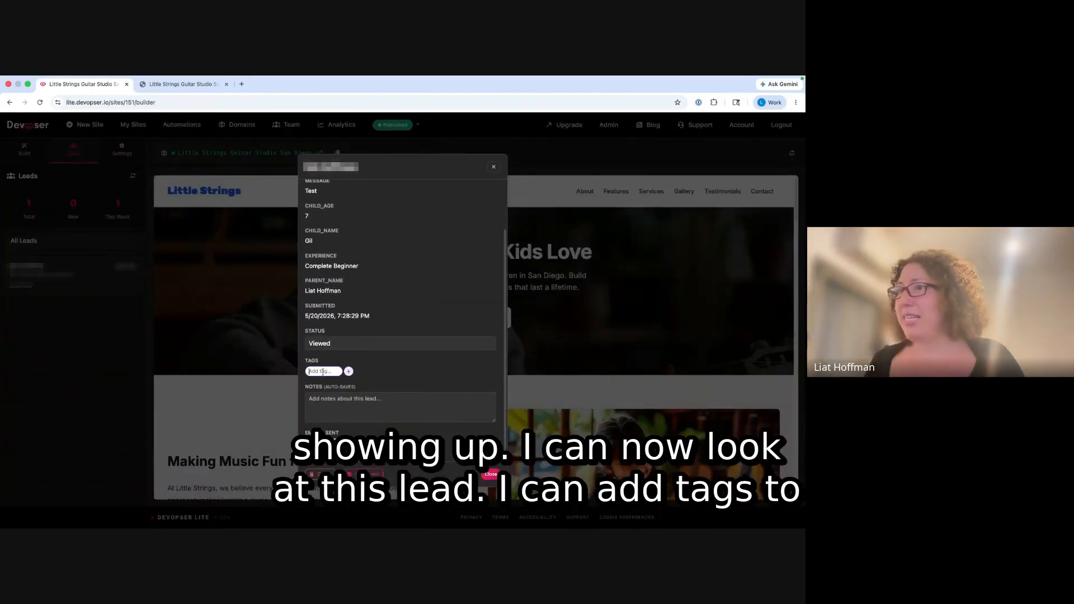
left_click(326, 414)
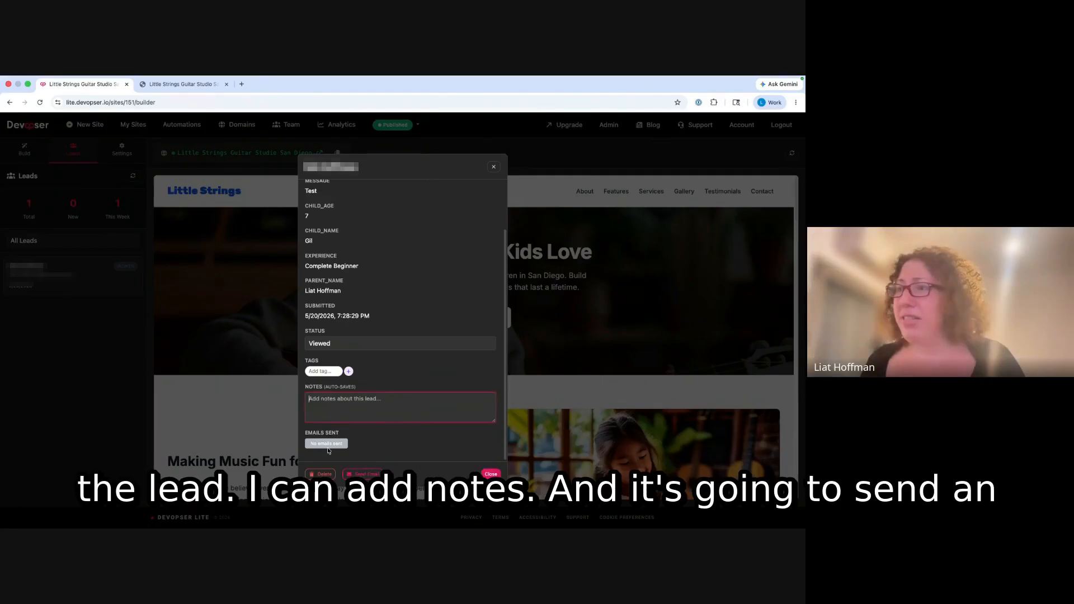
scroll(377, 336, "up", 2)
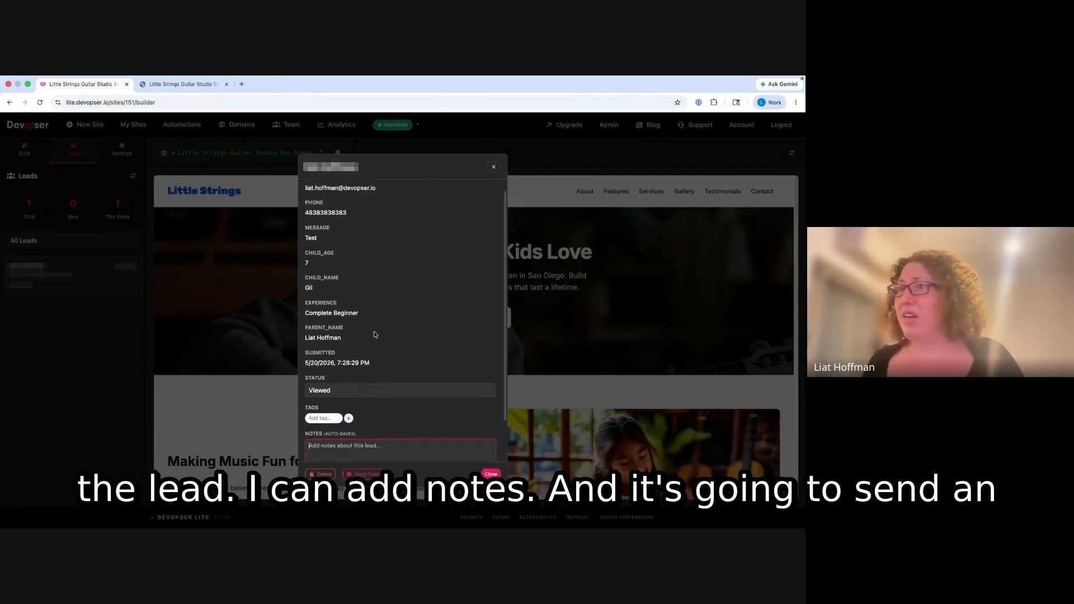
scroll(374, 334, "down", 2)
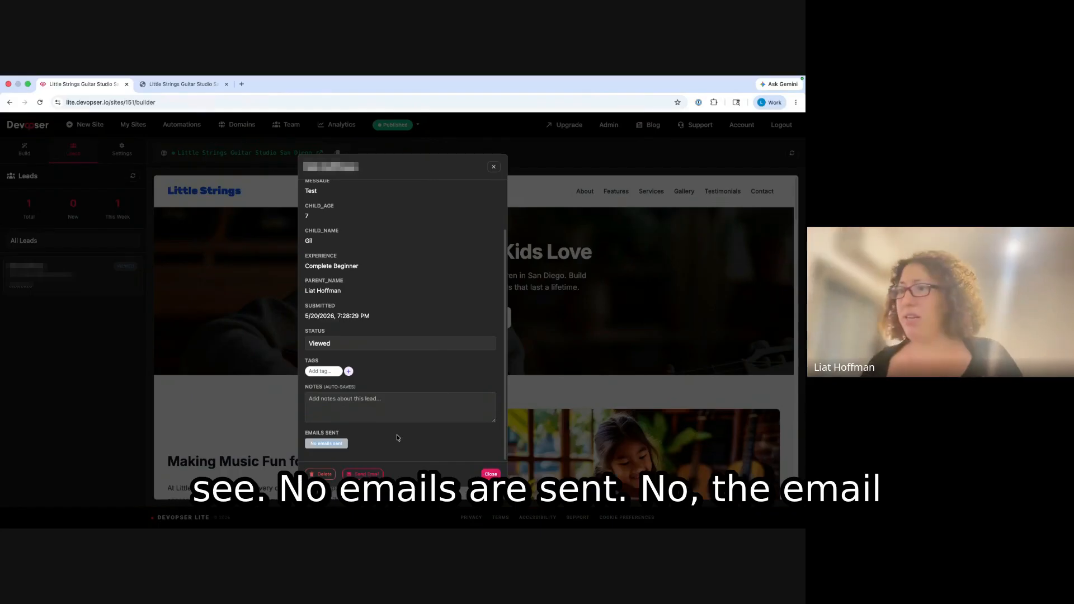
- Reload the builder, reopen the lead and check its emails-sent status
left_click(40, 103)
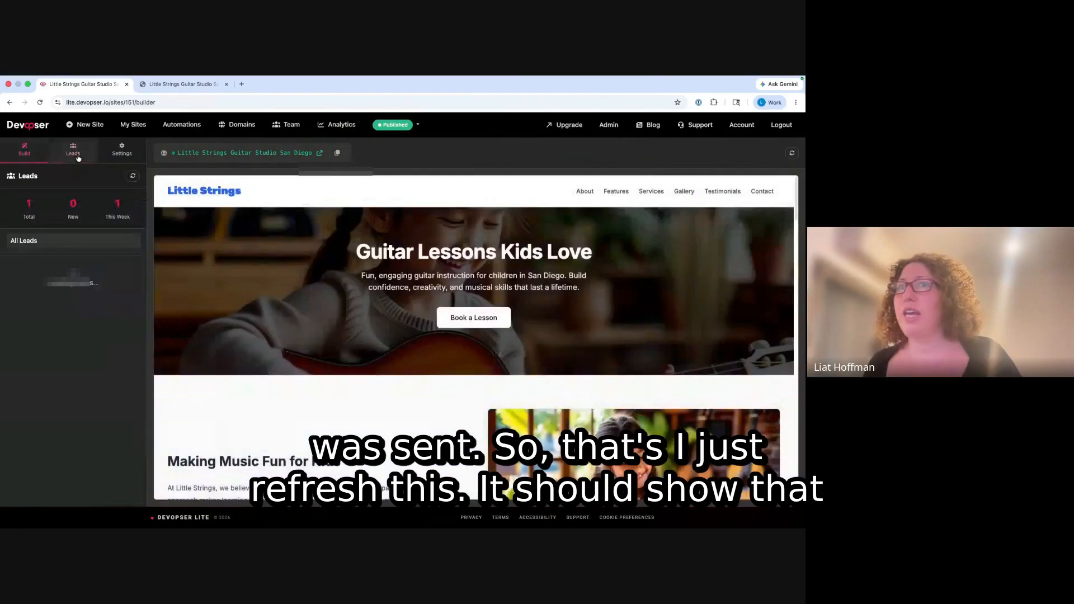
left_click(70, 269)
scroll(451, 432, "down", 2)
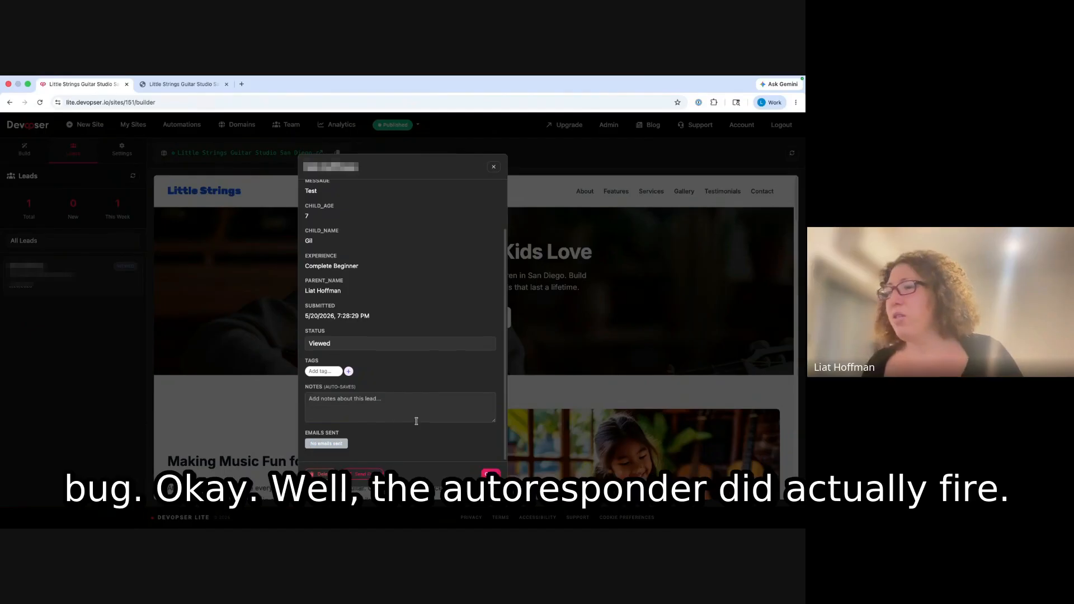
scroll(404, 364, "up", 1)
scroll(404, 343, "down", 1)
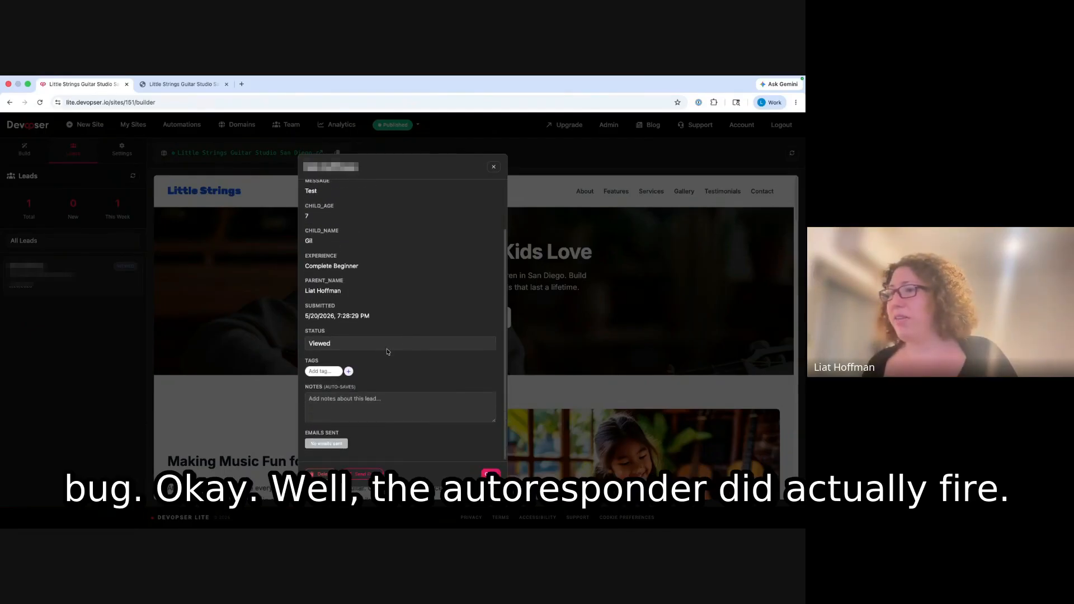
left_click_drag(306, 433, 350, 444)
- Close the lead's details and open the site's Settings
left_click(360, 444)
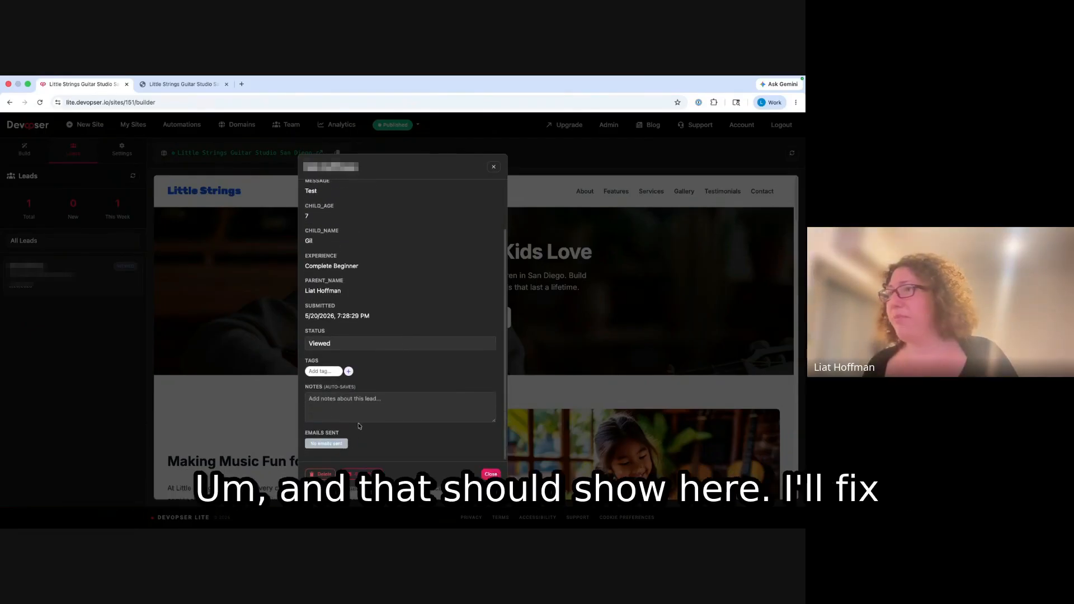
left_click(495, 168)
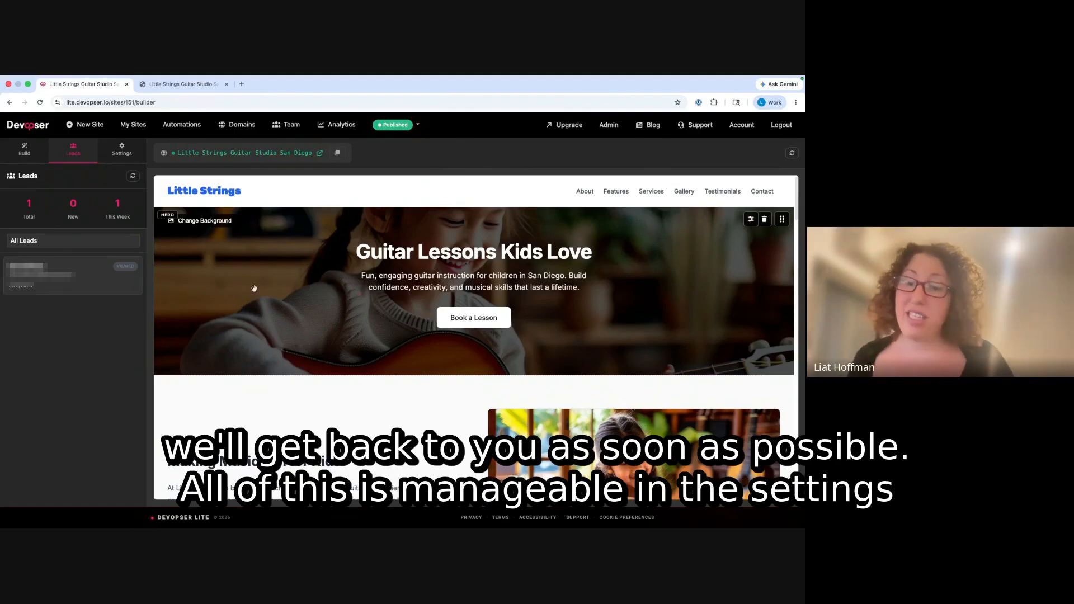
left_click(122, 149)
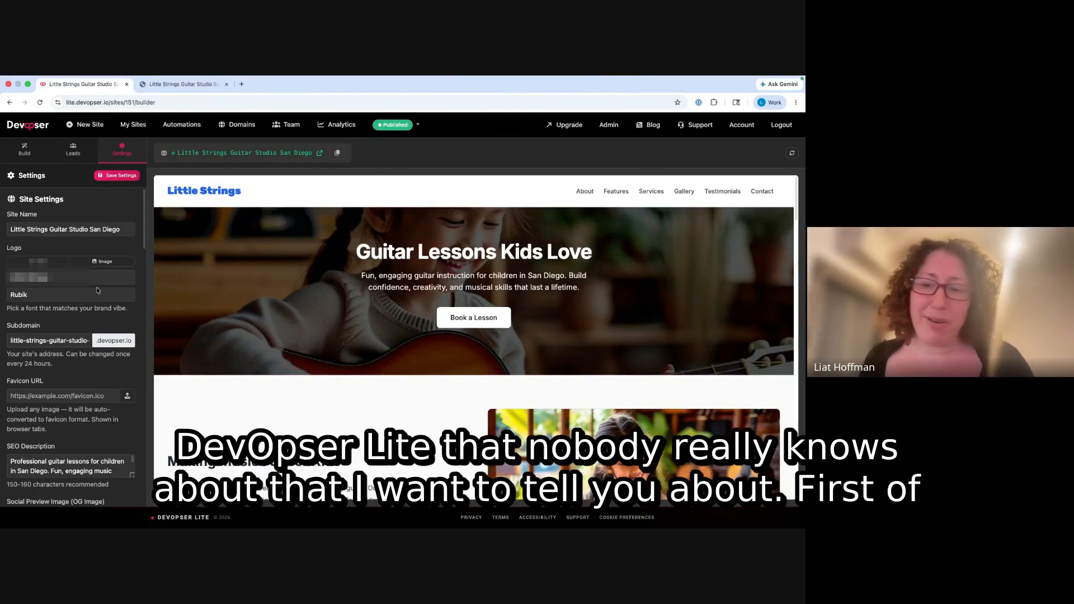
- Try the Anton and Bricolage Grotesque wordmark fonts, keep Rubik, check the Image option, and close the editor
triple_click(58, 227)
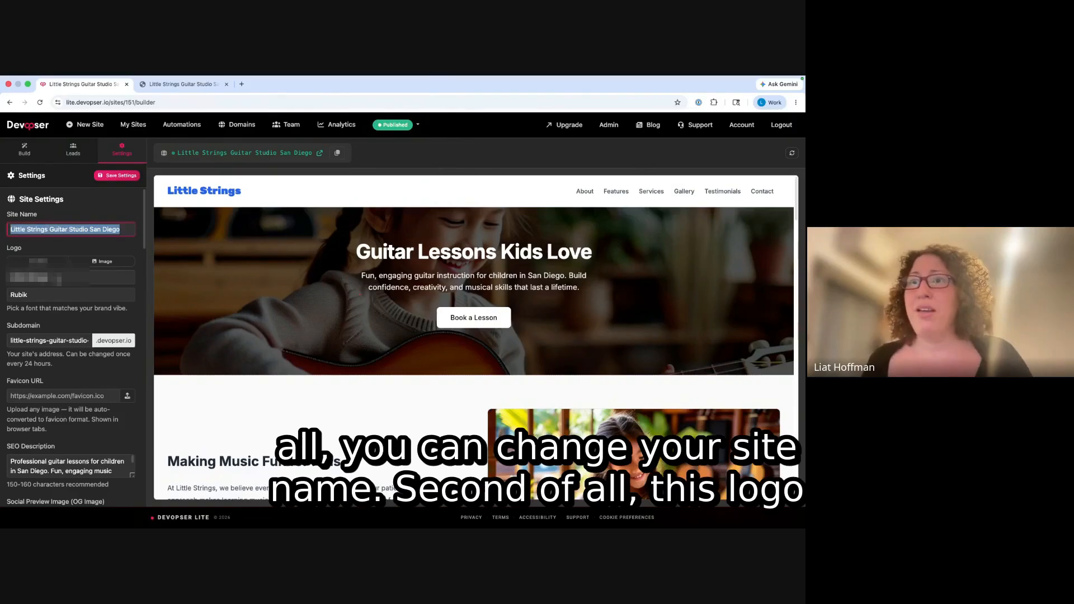
left_click(214, 190)
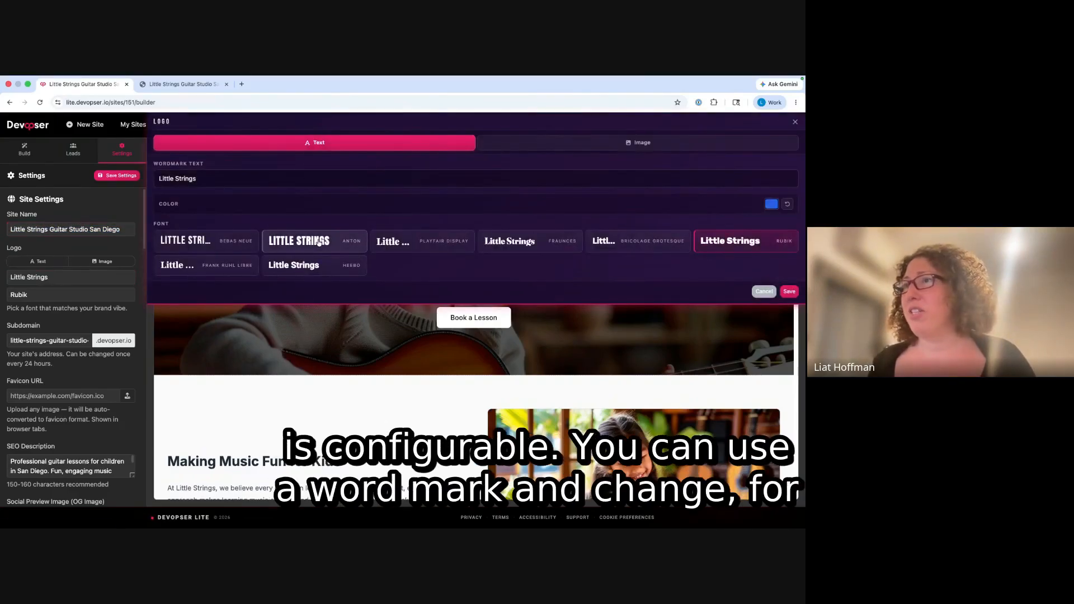
left_click(319, 242)
left_click(607, 242)
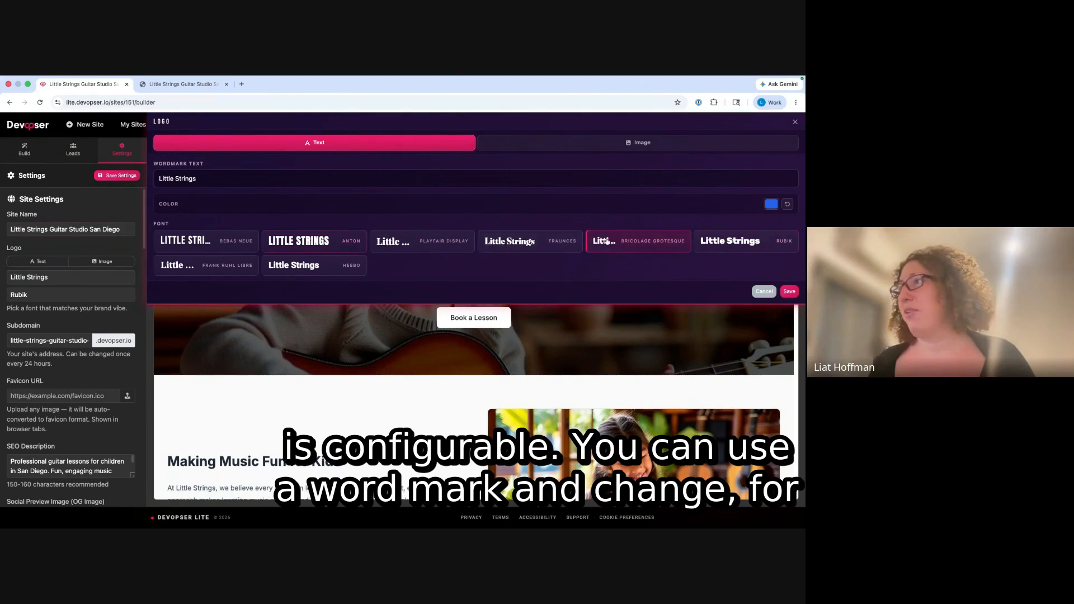
left_click(728, 240)
left_click(592, 144)
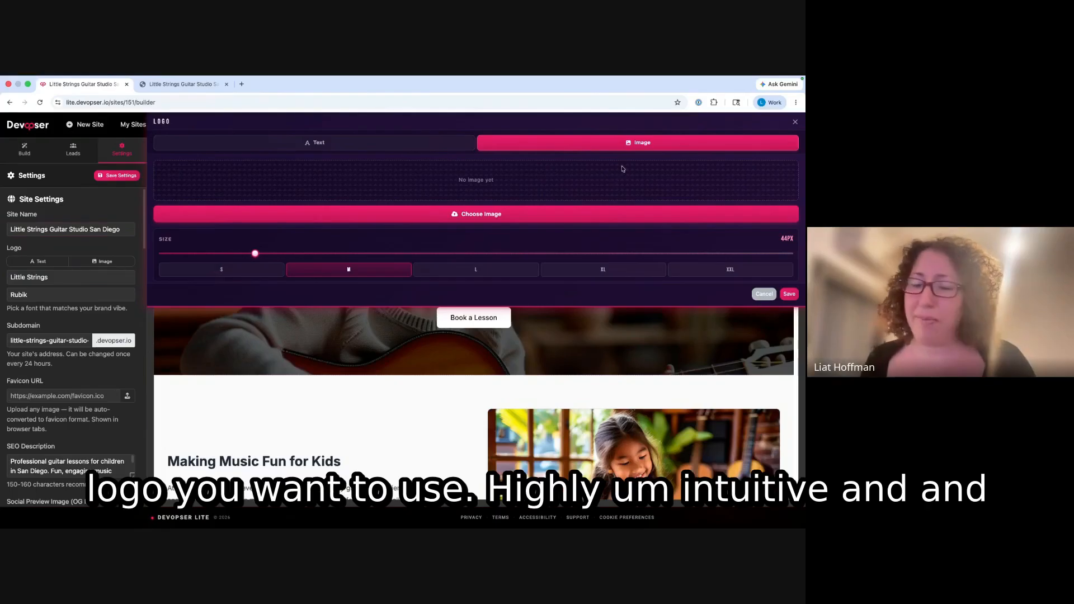
left_click(795, 121)
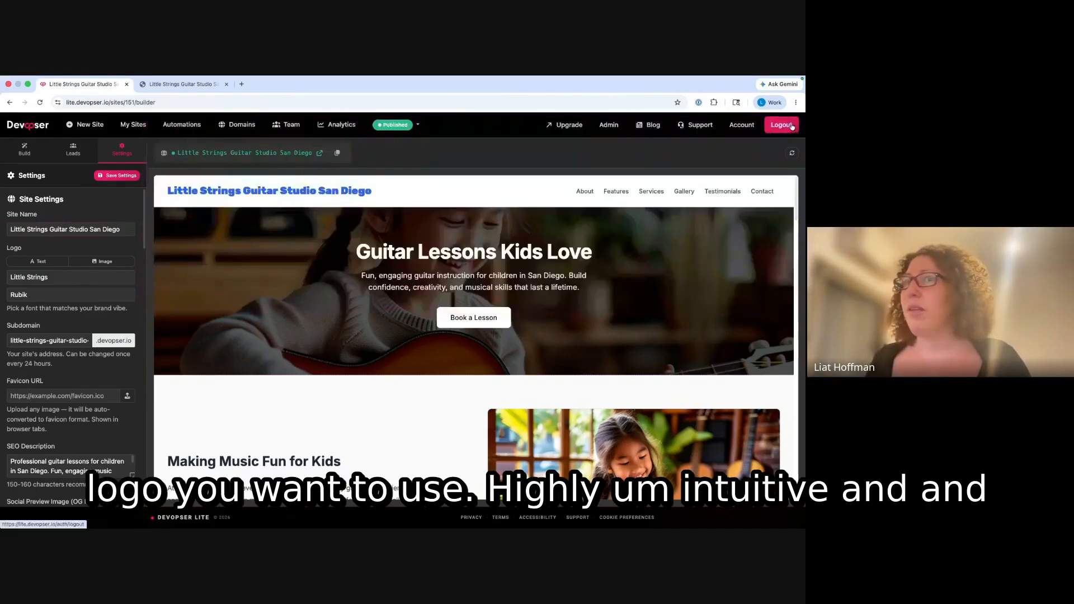
- Replace the long old subdomain with 'guitar' and confirm the change
triple_click(39, 339)
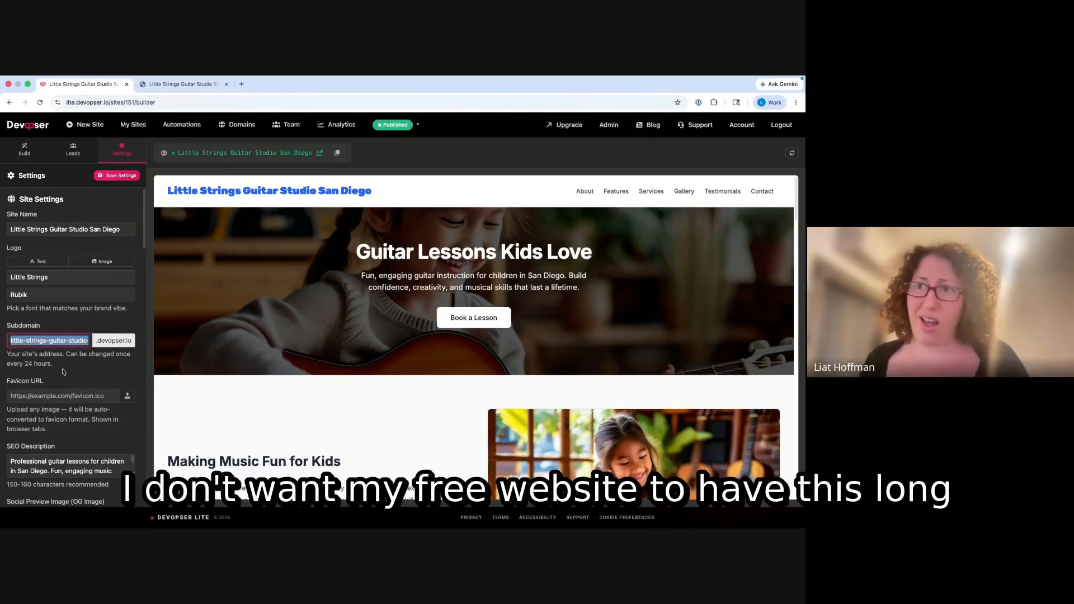
key("BackSpace")
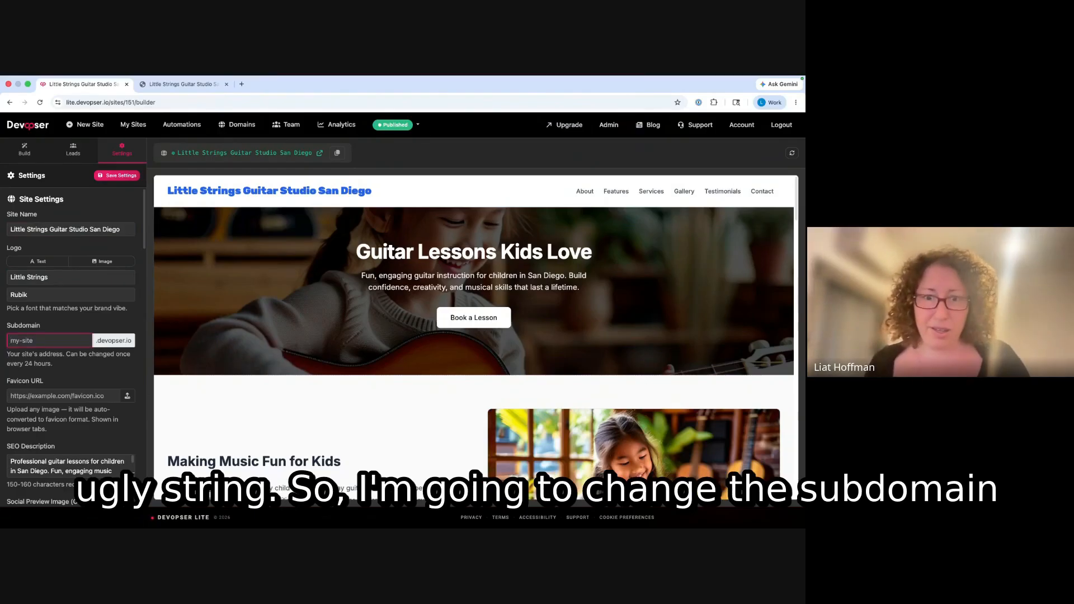
key("super+Tab")
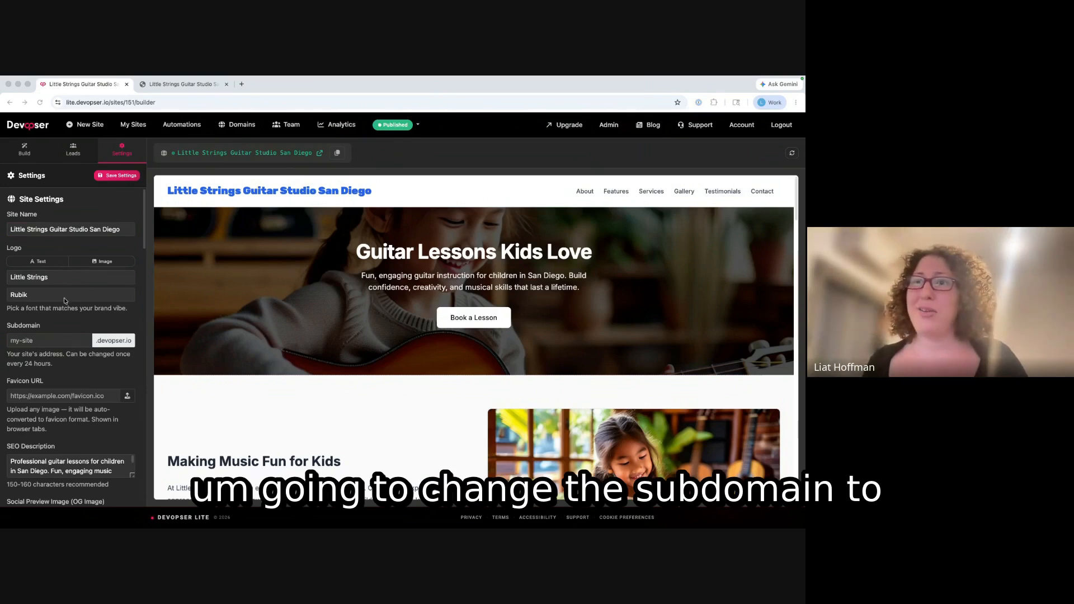
left_click(35, 340)
type("guiat")
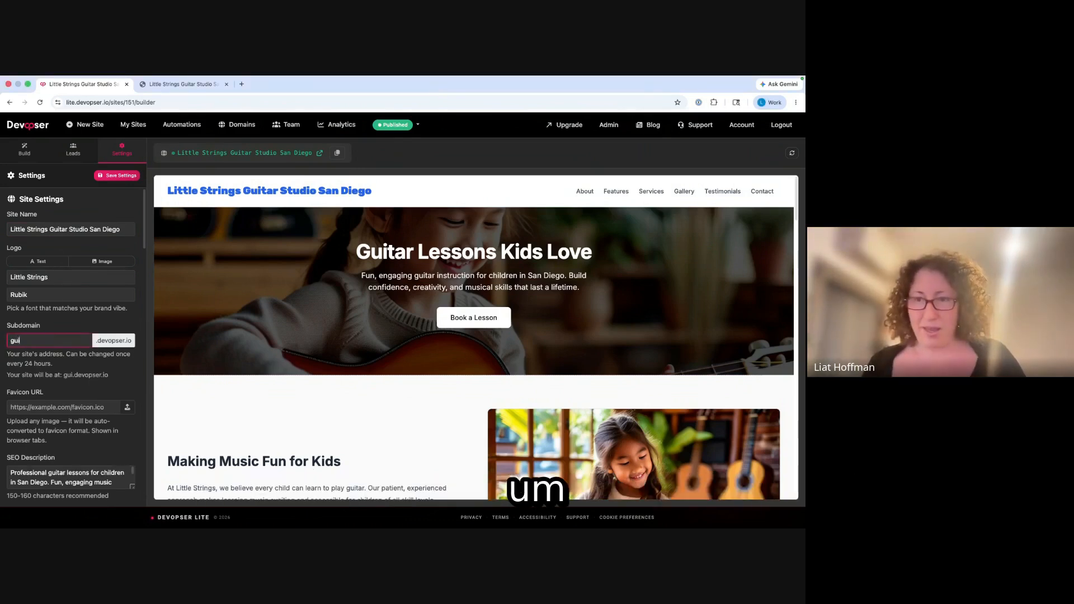
key("BackSpace")
key("BackSpace")
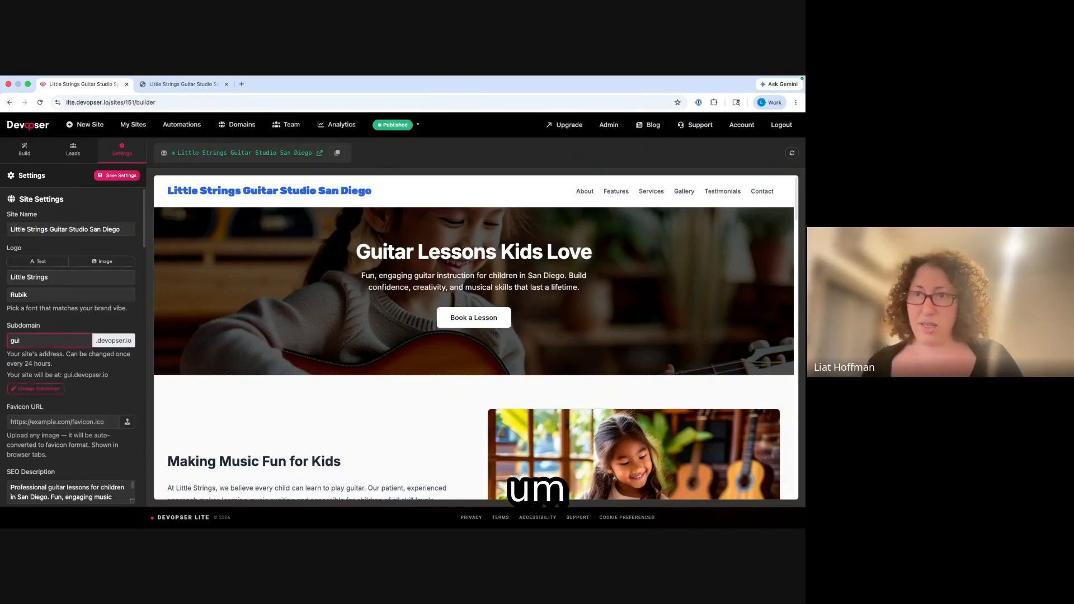
type("tar")
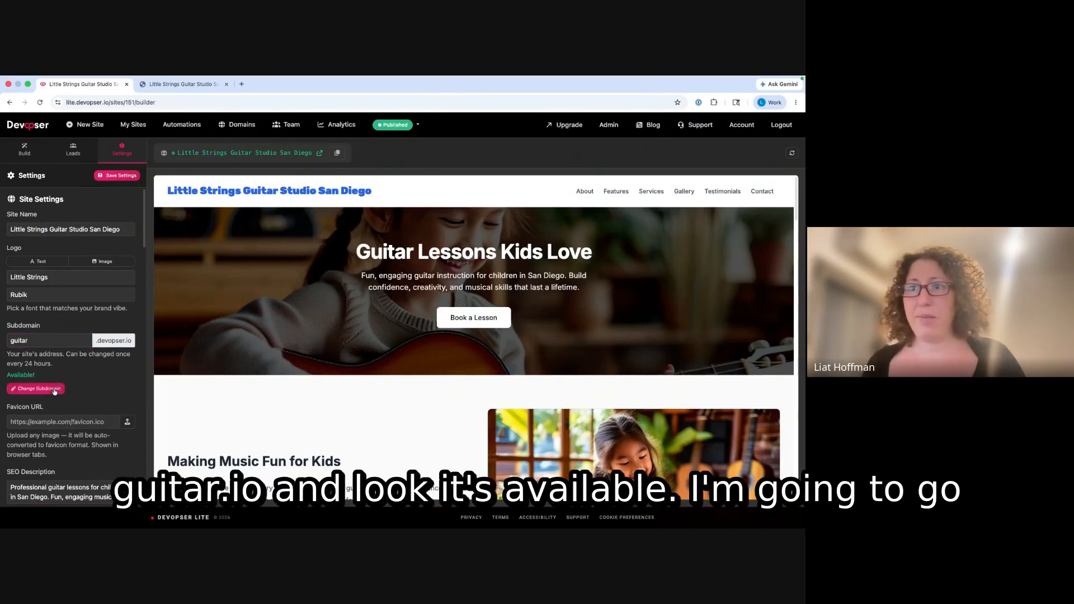
left_click(36, 388)
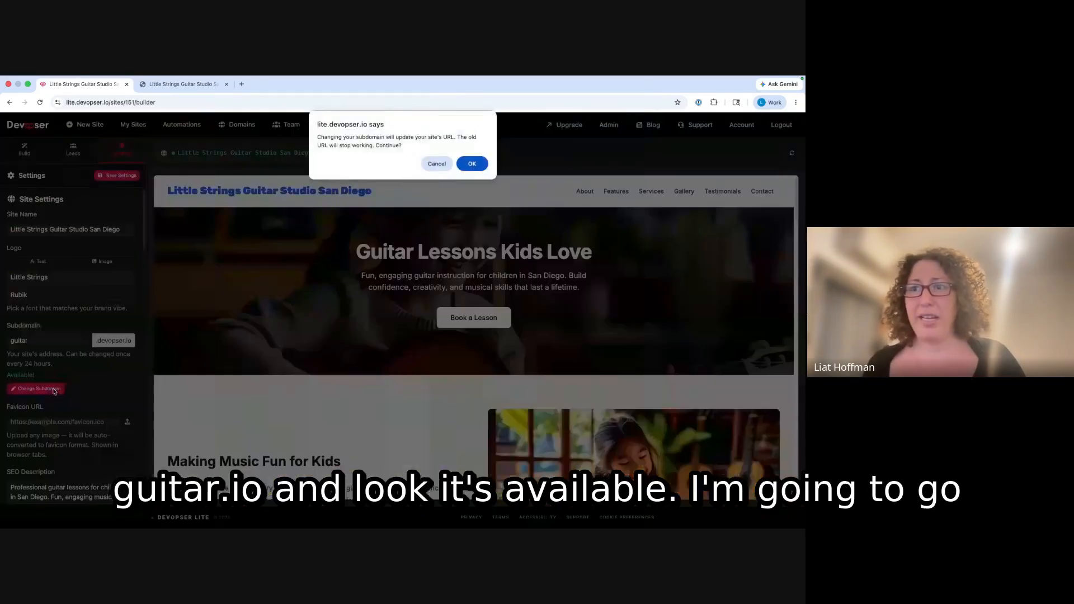
left_click(475, 164)
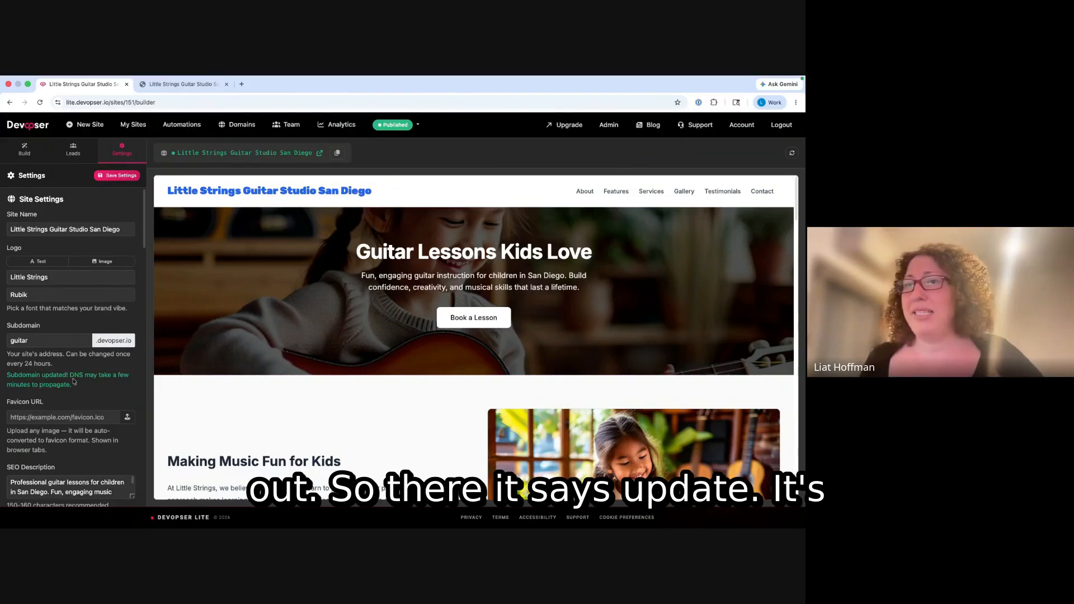
- Reload the live site tab at its old address, then load guitar.devopser.io instead
left_click(197, 86)
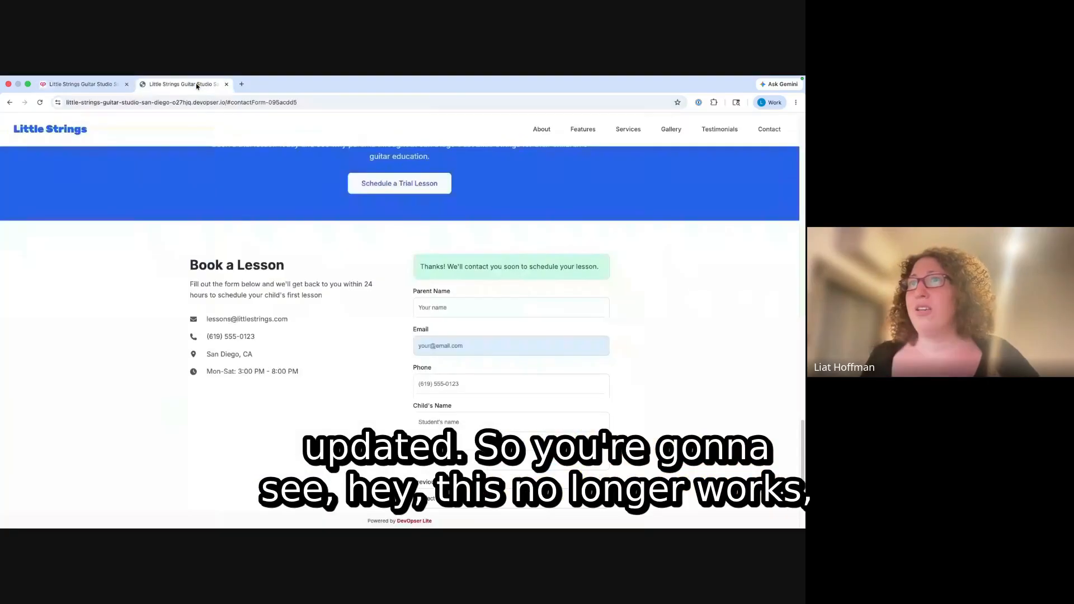
left_click(40, 102)
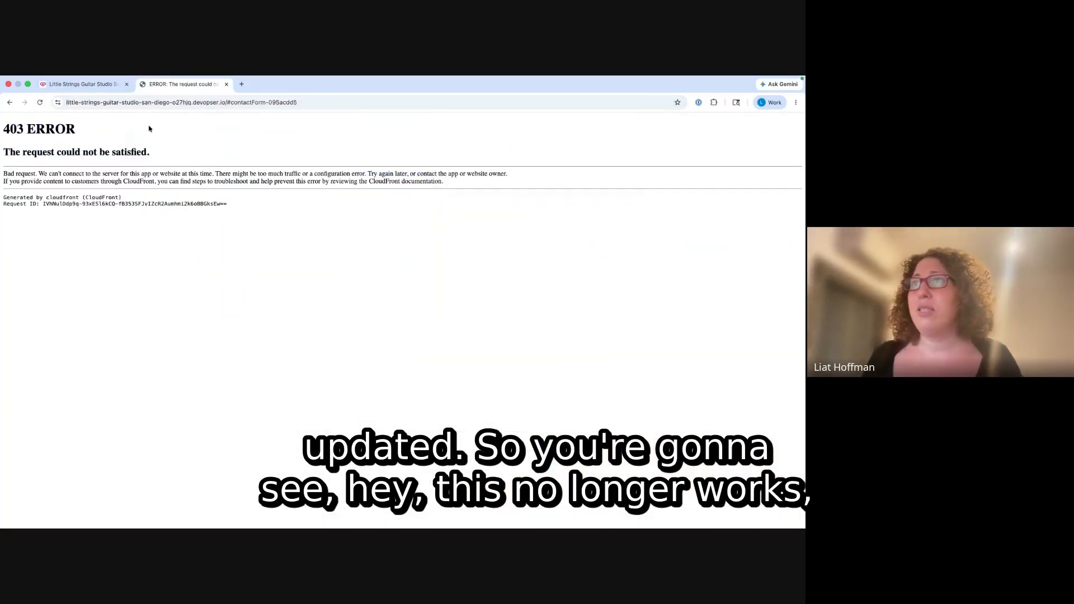
left_click(238, 102)
type("gui")
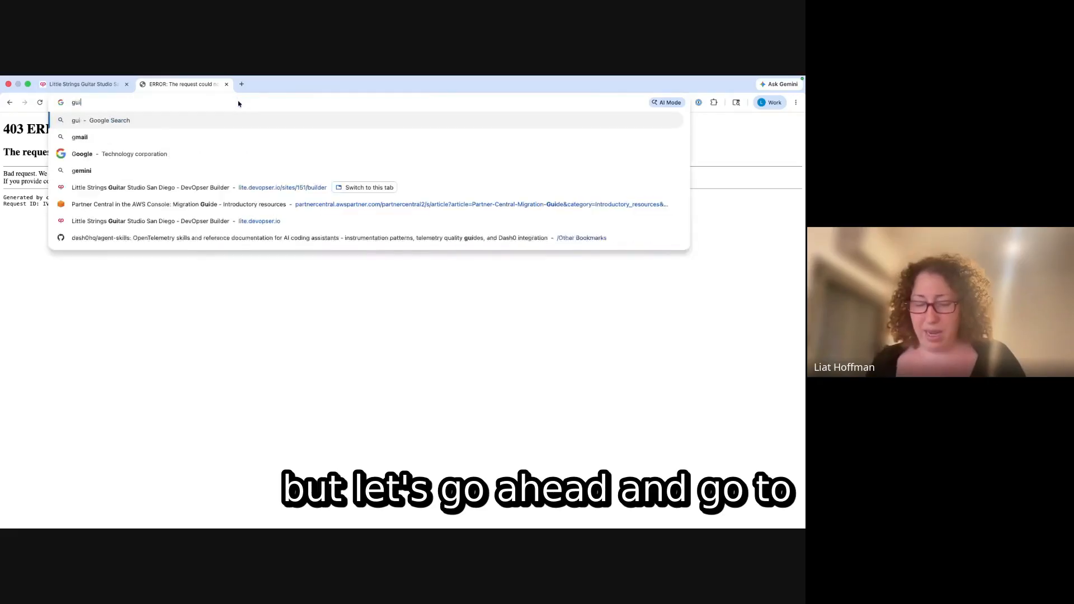
type("tar.devops")
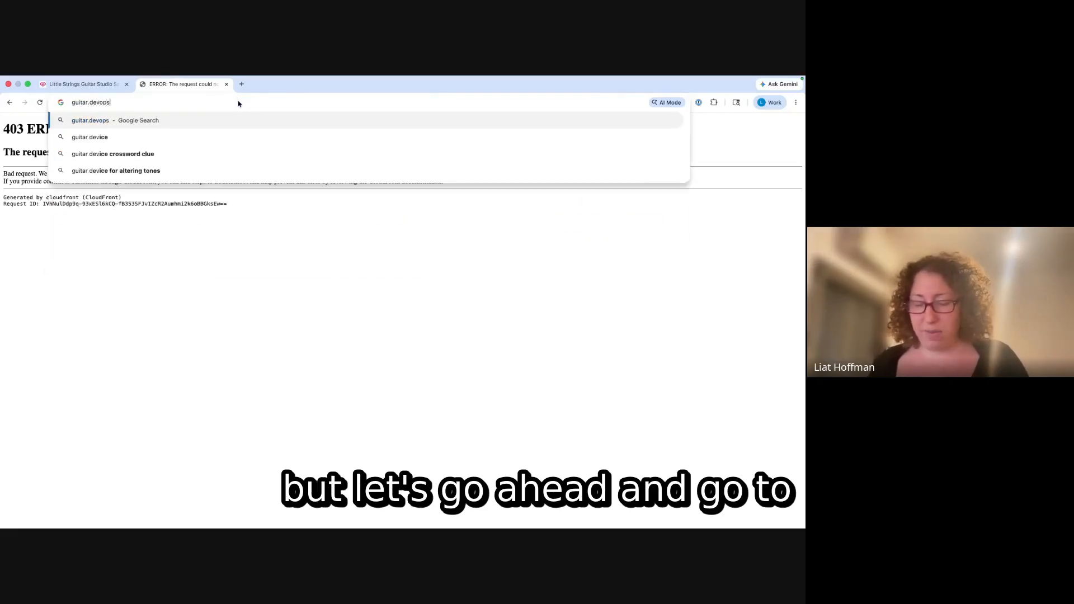
type("er.io")
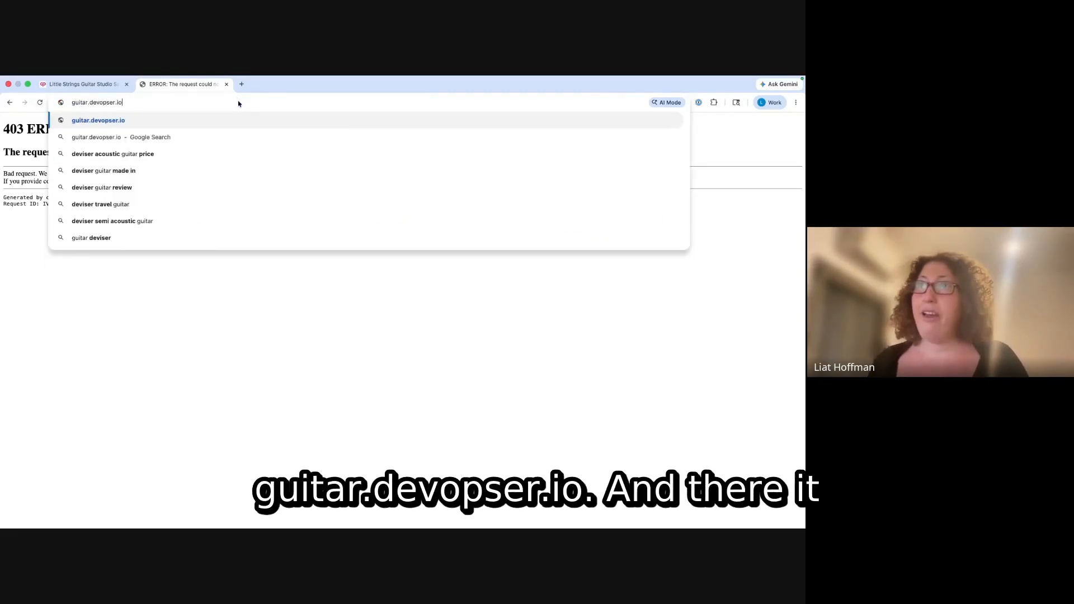
key("Return")
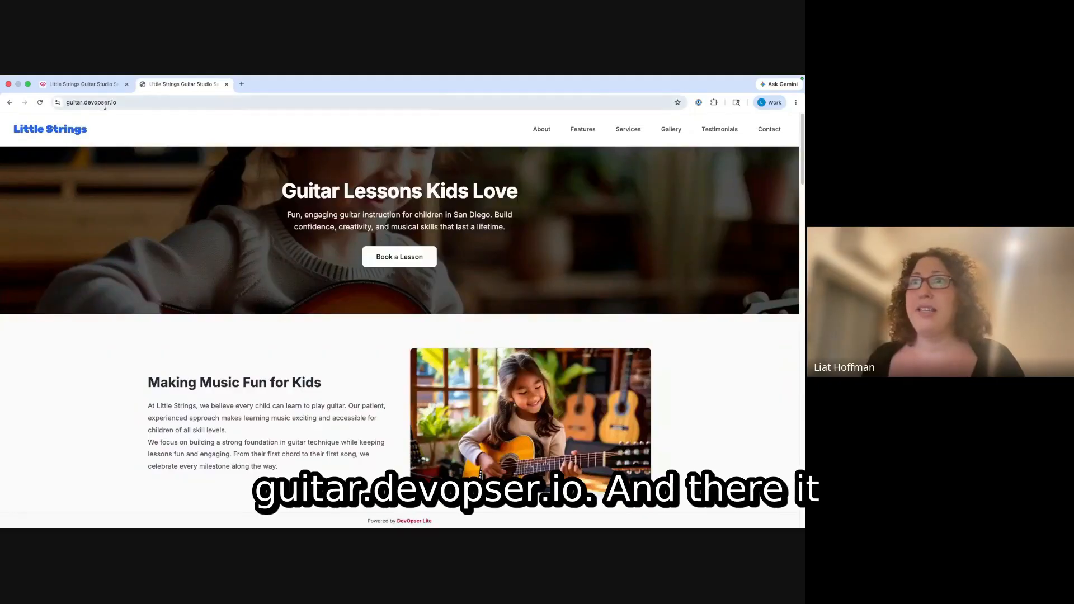
left_click(115, 105)
left_click(128, 205)
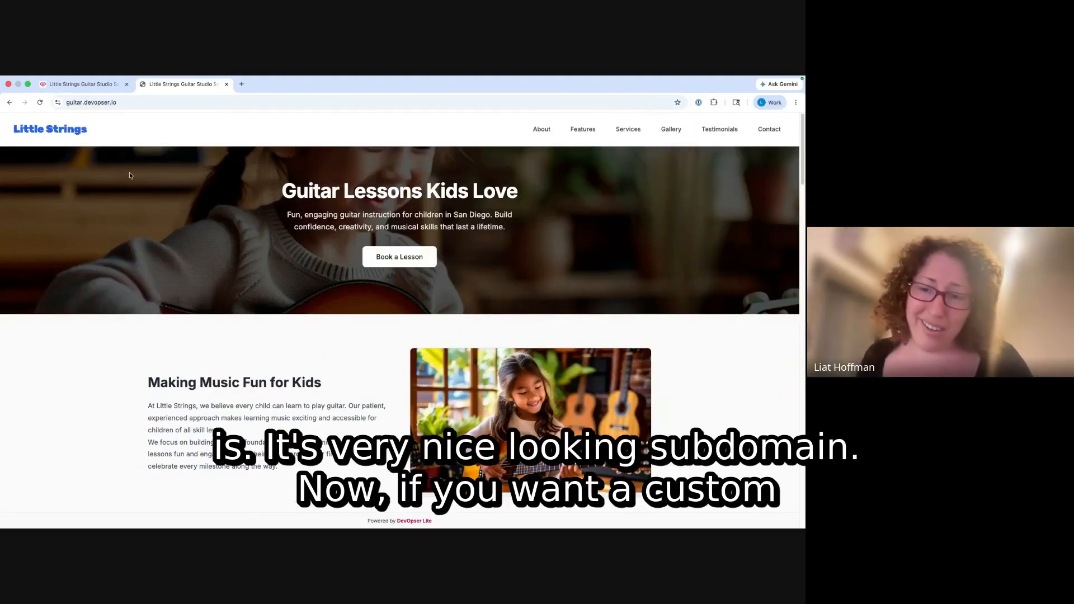
- Back in the builder, scroll the Settings sidebar to the Get a Domain description
left_click(83, 84)
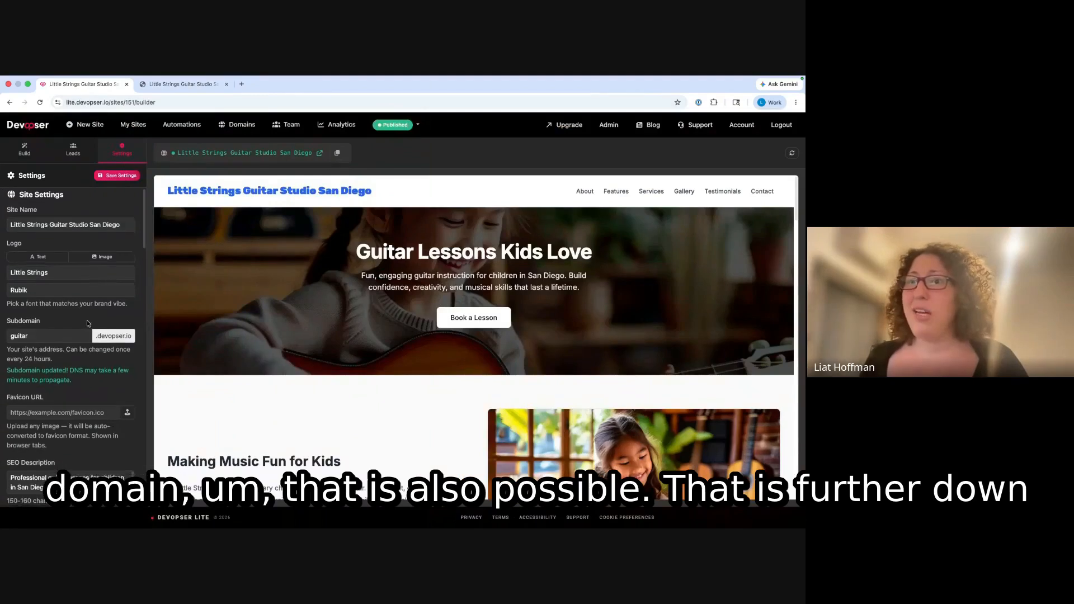
scroll(87, 324, "down", 3)
scroll(89, 319, "down", 15)
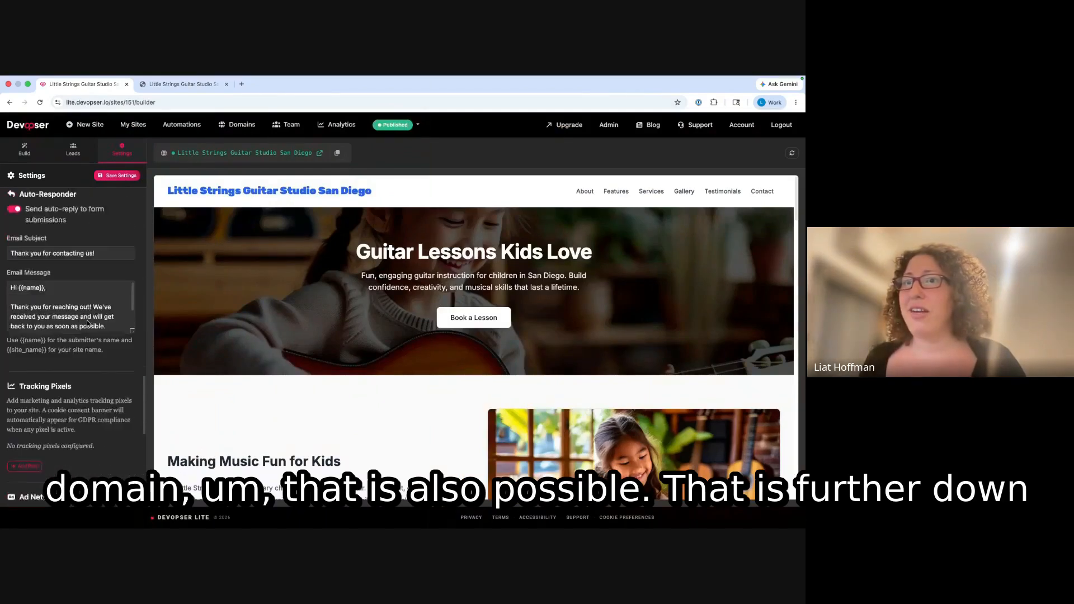
scroll(94, 314, "down", 5)
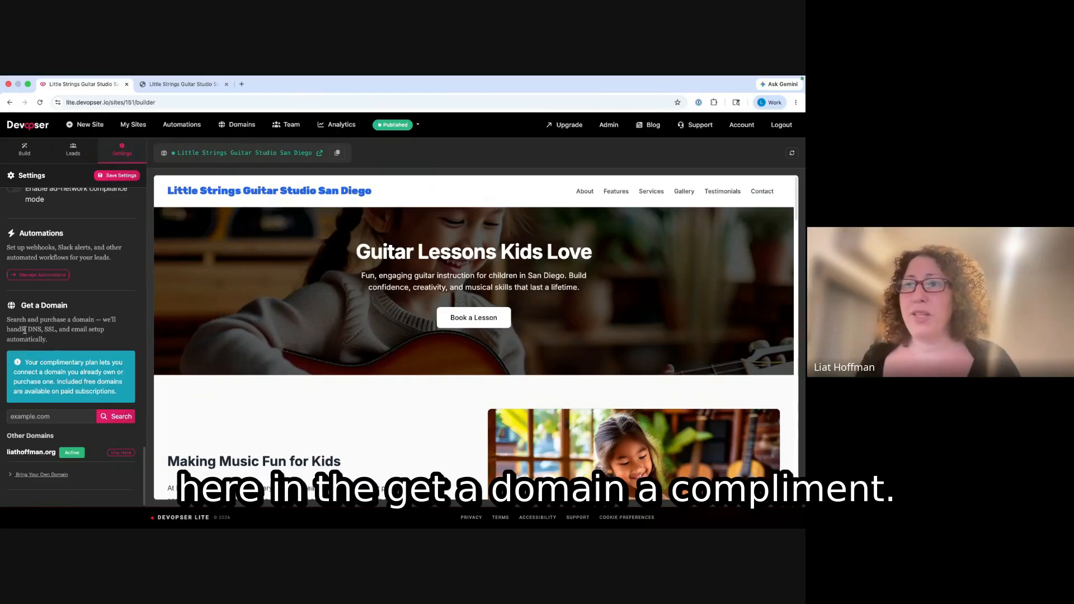
left_click_drag(23, 319, 64, 340)
left_click(69, 340)
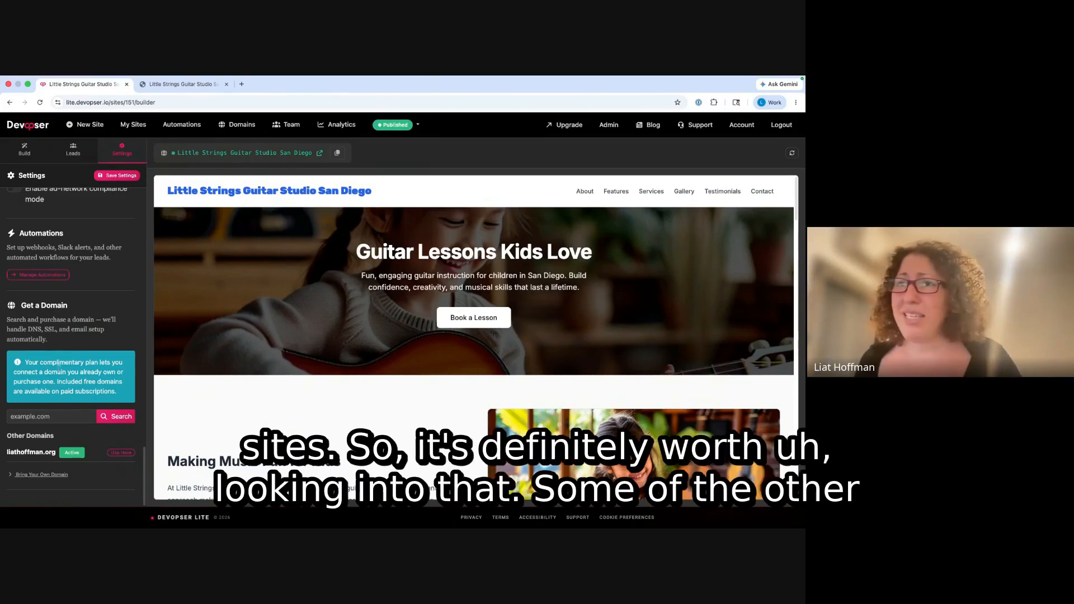
scroll(83, 356, "up", 8)
scroll(83, 356, "up", 12)
scroll(84, 357, "down", 6)
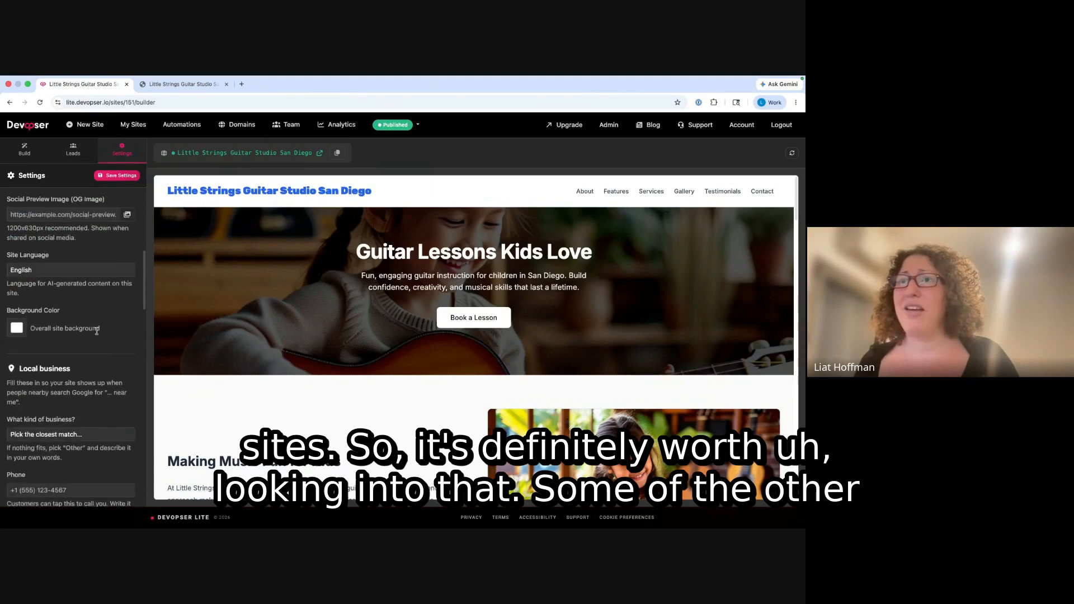
scroll(97, 330, "up", 3)
scroll(96, 331, "up", 3)
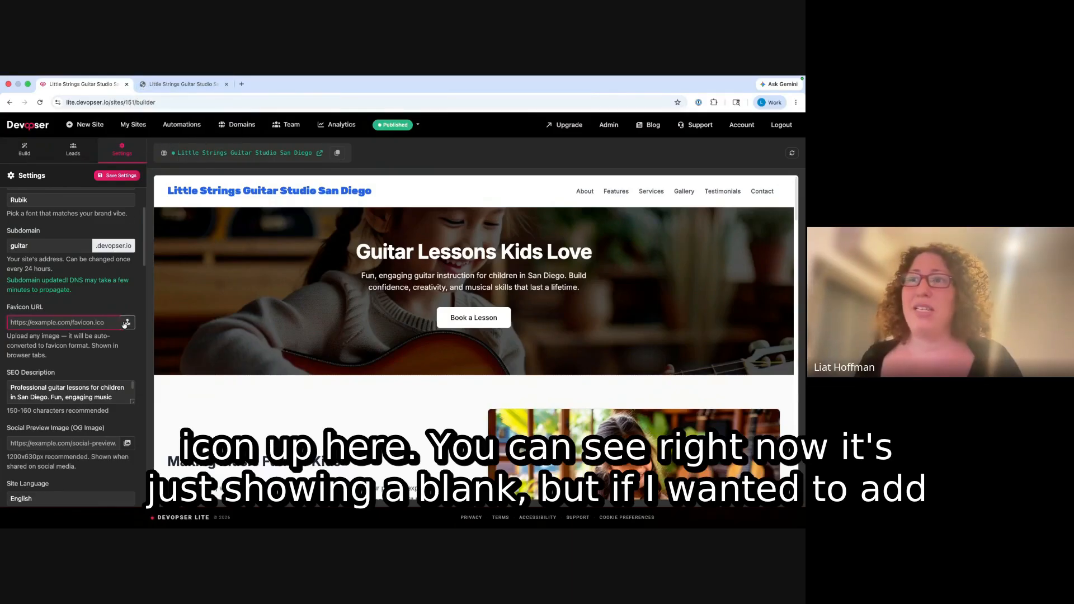
scroll(79, 364, "down", 3)
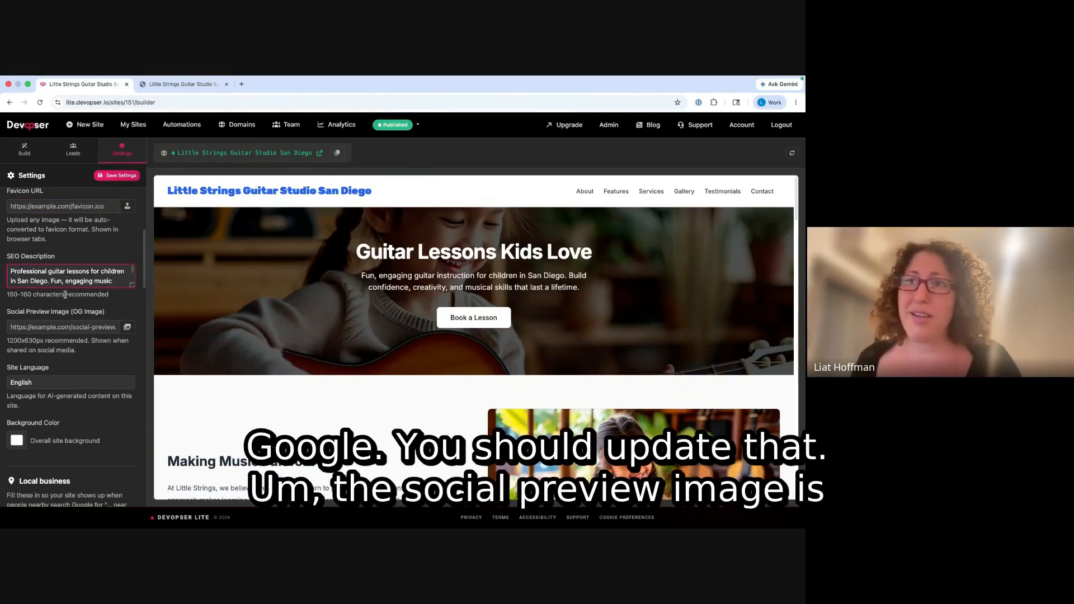
left_click(75, 326)
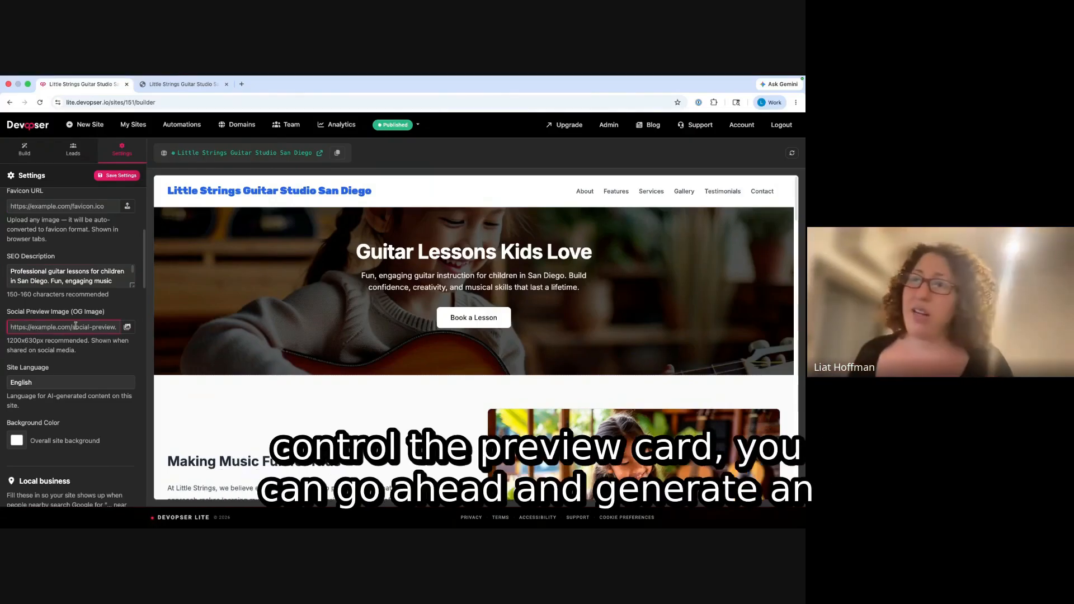
left_click(127, 327)
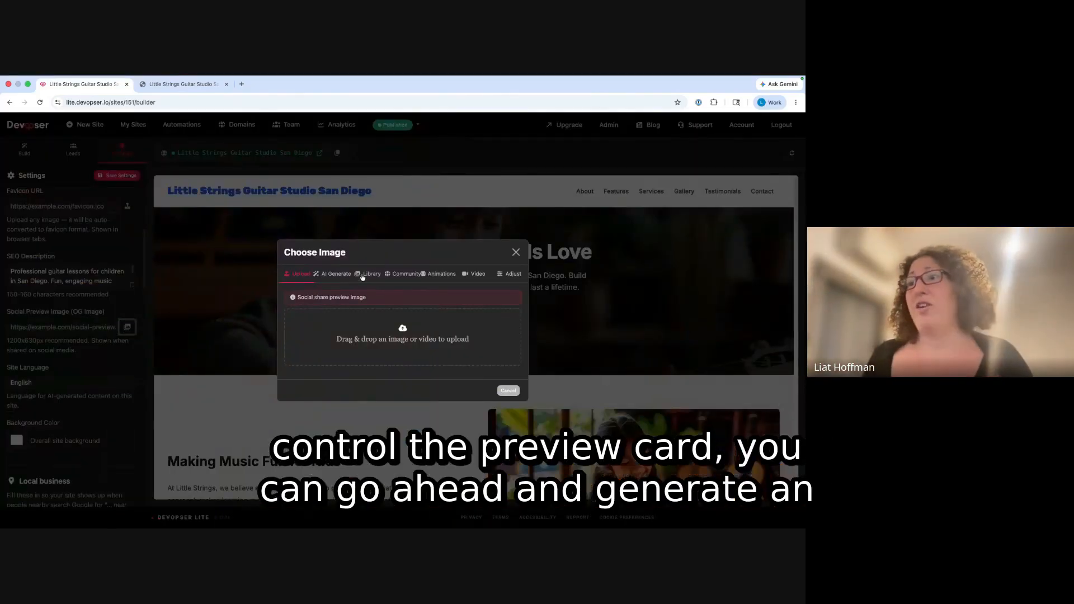
left_click(336, 274)
left_click(406, 251)
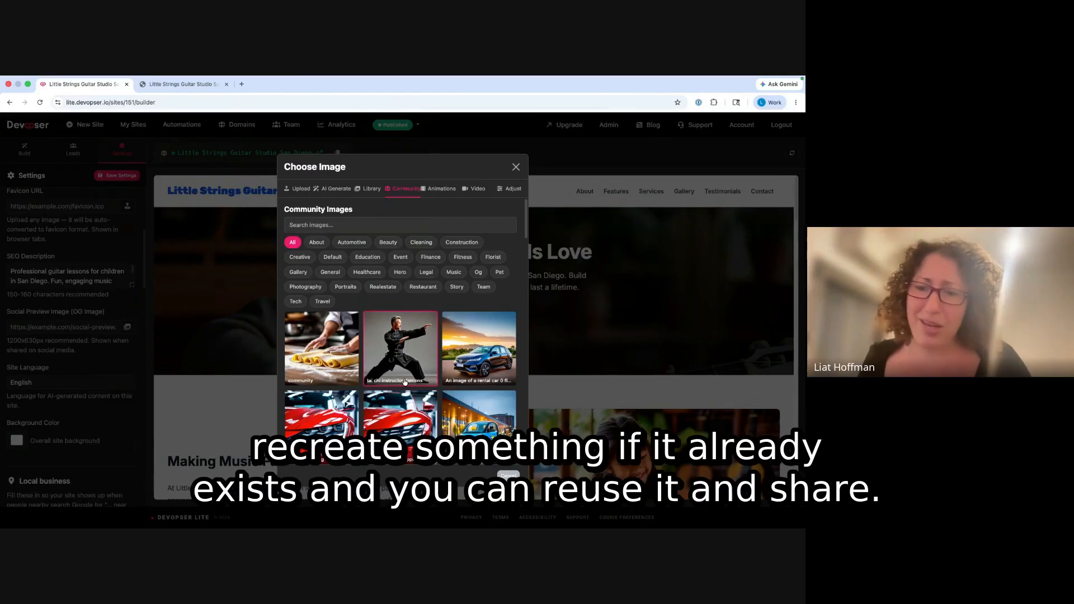
scroll(440, 385, "down", 3)
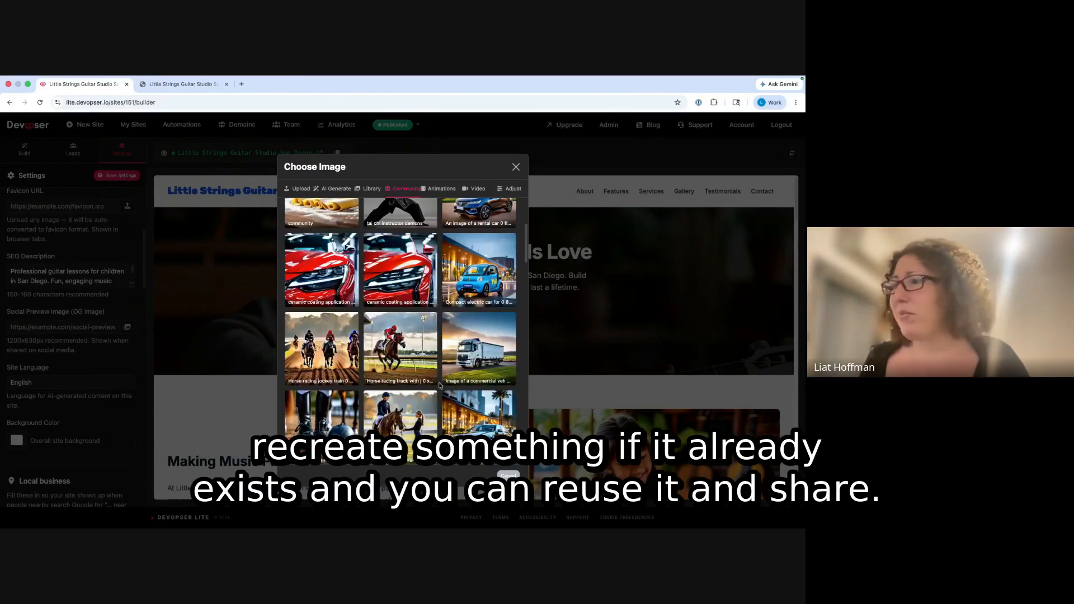
scroll(440, 385, "down", 10)
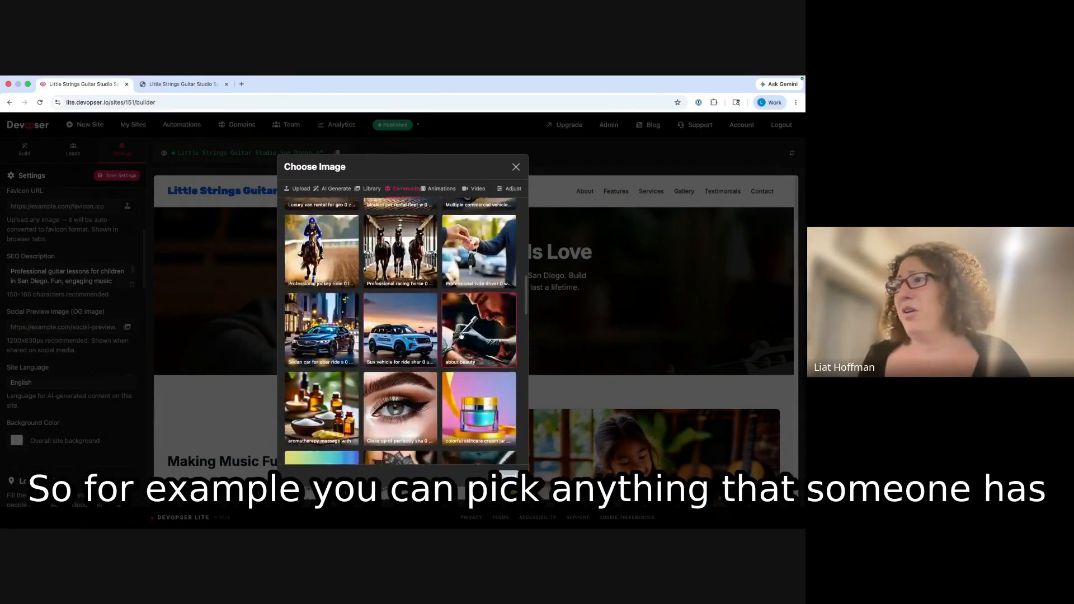
scroll(462, 335, "down", 10)
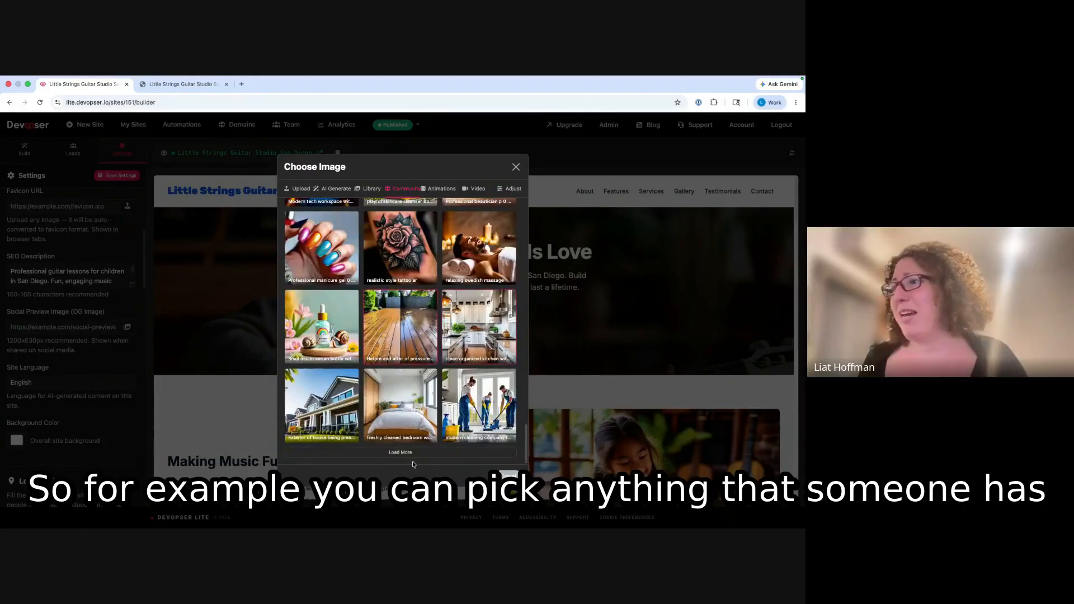
left_click(413, 453)
scroll(422, 334, "down", 5)
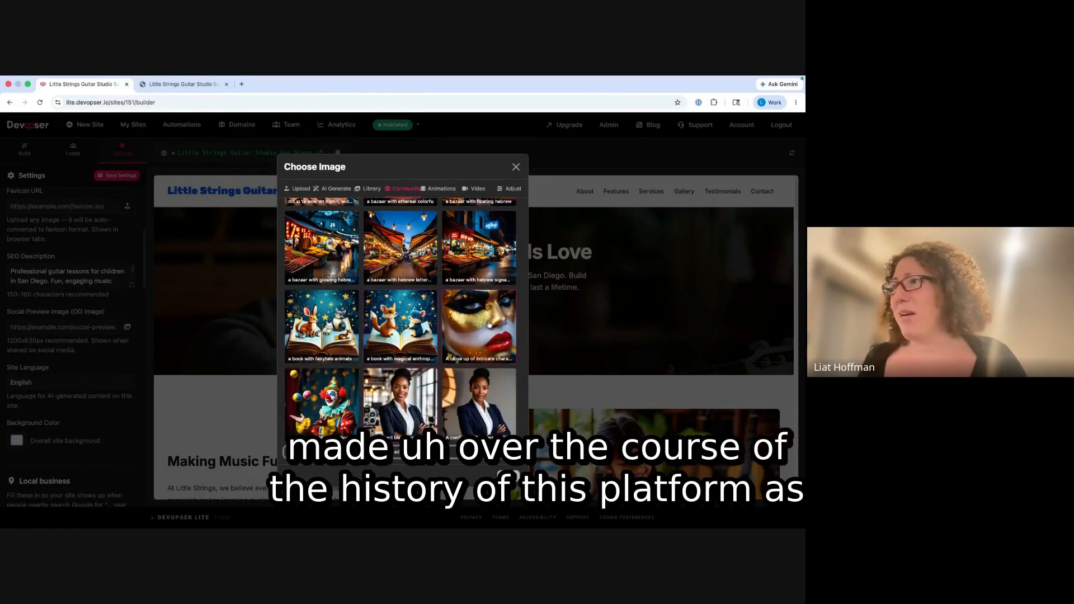
left_click(343, 190)
left_click(441, 252)
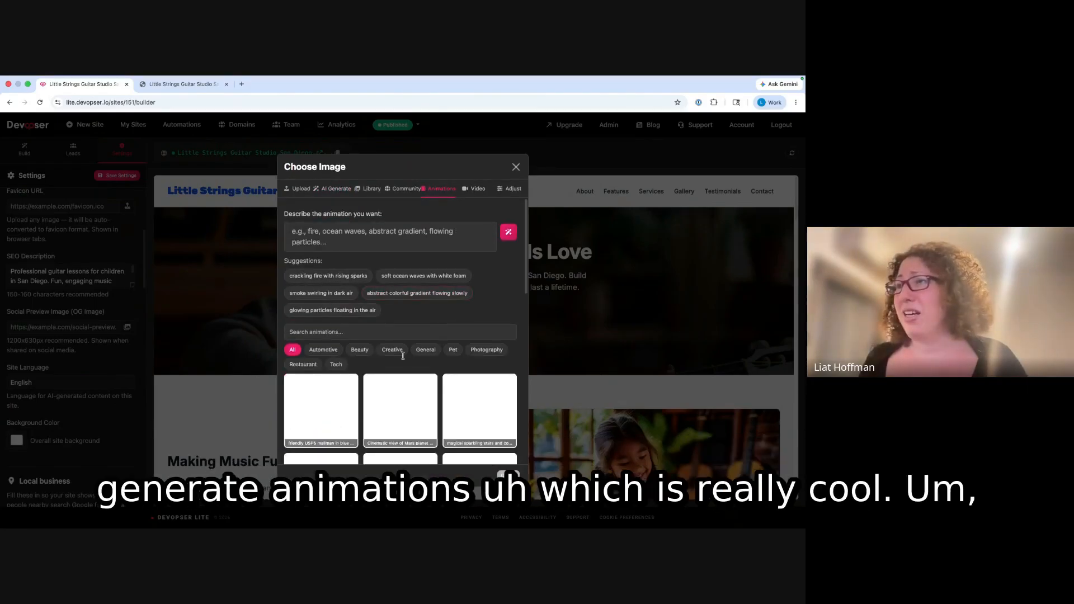
scroll(403, 356, "down", 6)
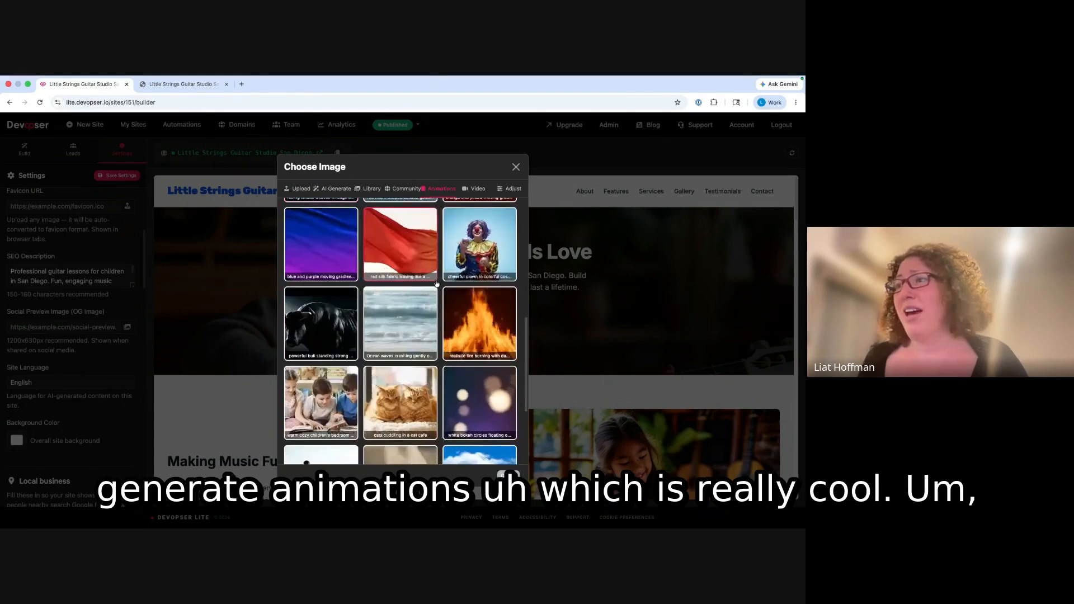
scroll(436, 284, "down", 3)
scroll(438, 291, "up", 10)
scroll(439, 301, "down", 5)
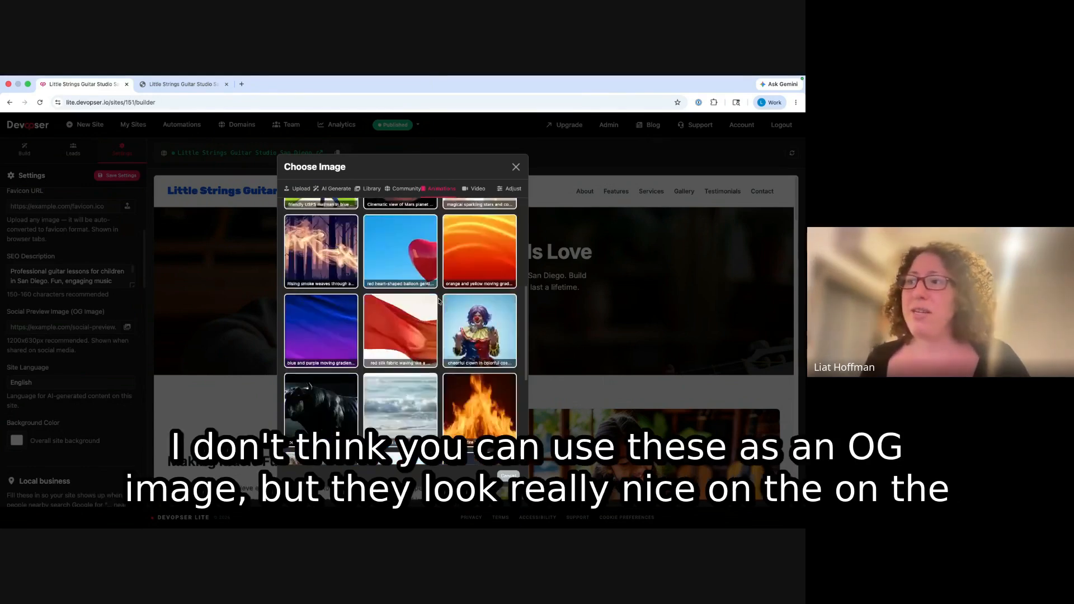
scroll(410, 314, "down", 3)
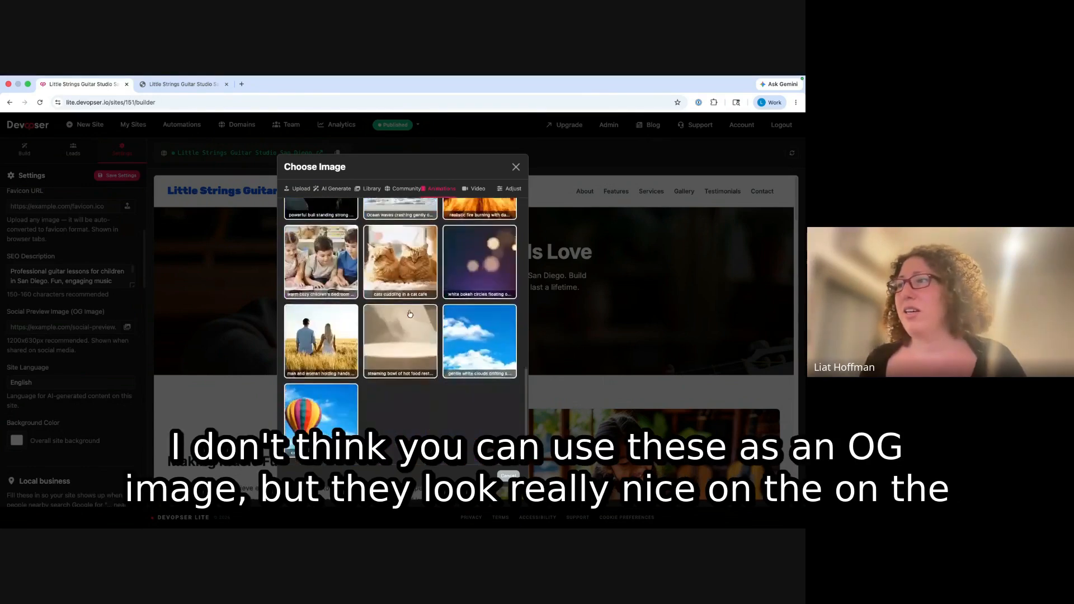
scroll(410, 313, "up", 7)
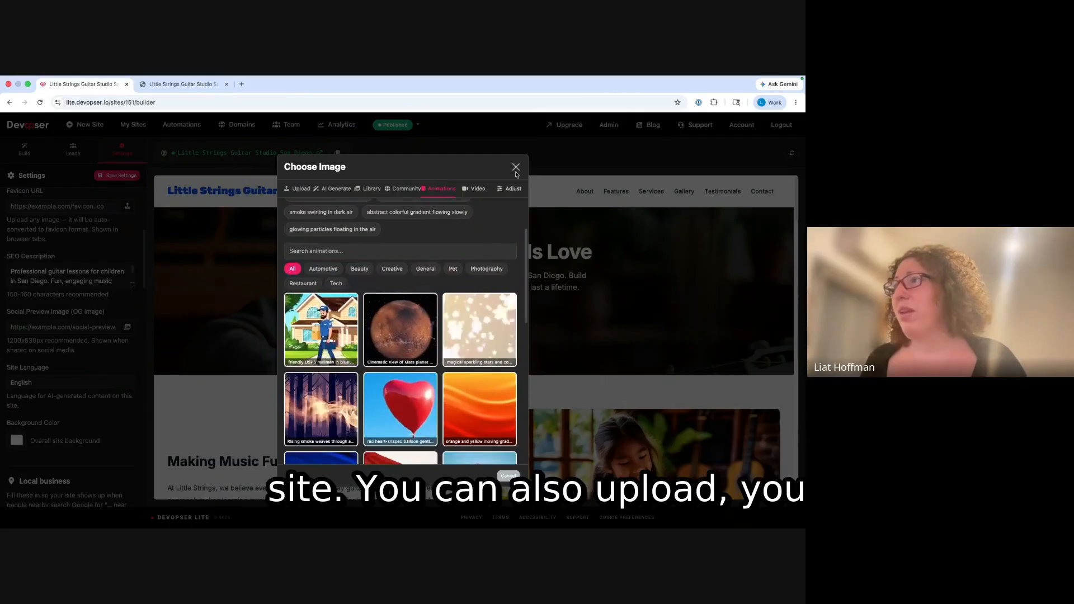
left_click(480, 190)
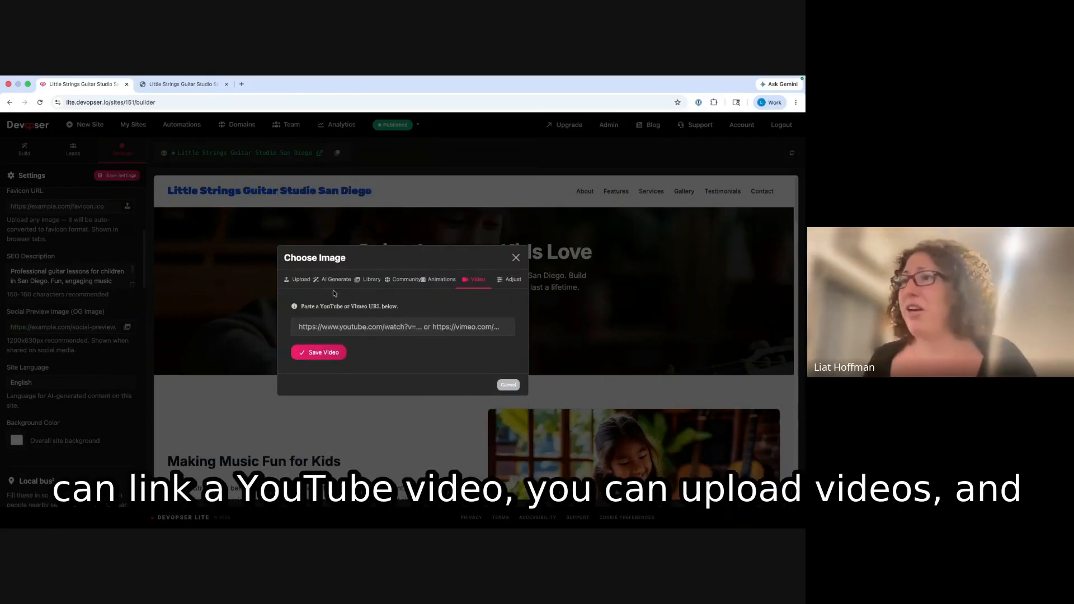
left_click(298, 279)
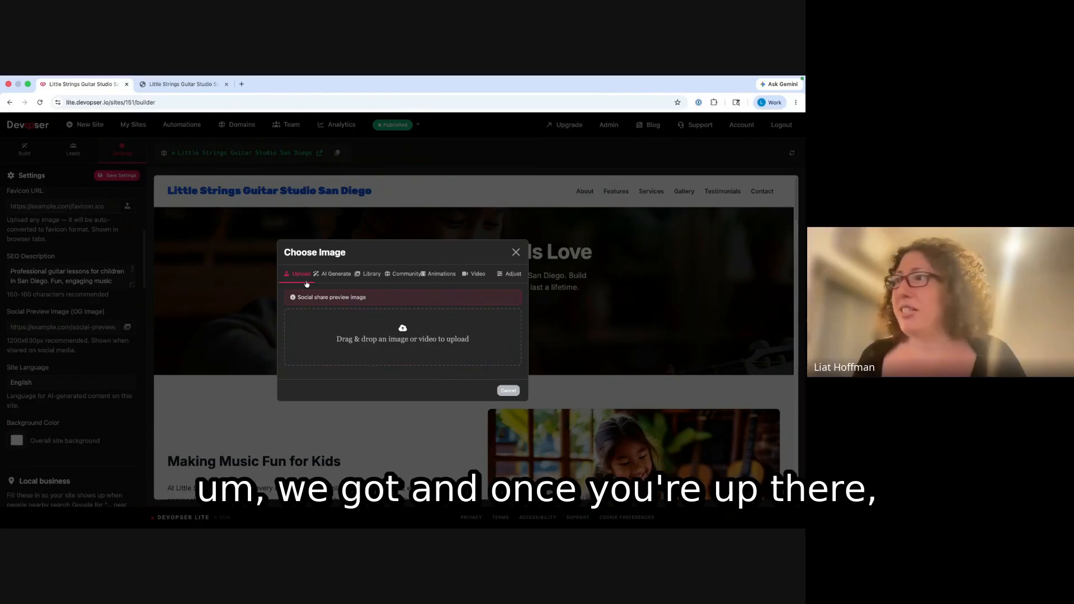
left_click(509, 273)
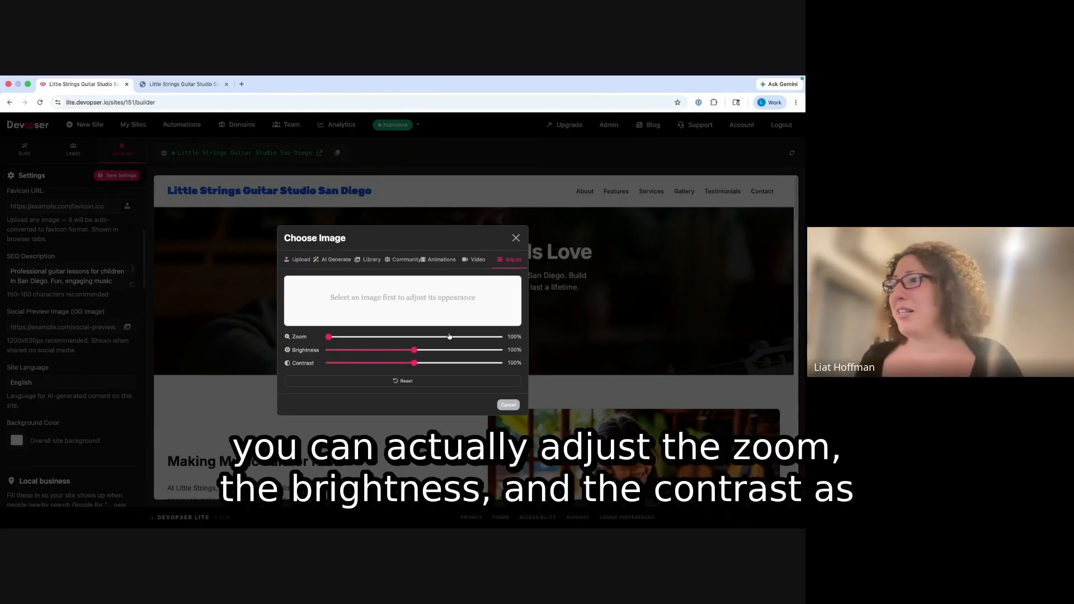
left_click(516, 238)
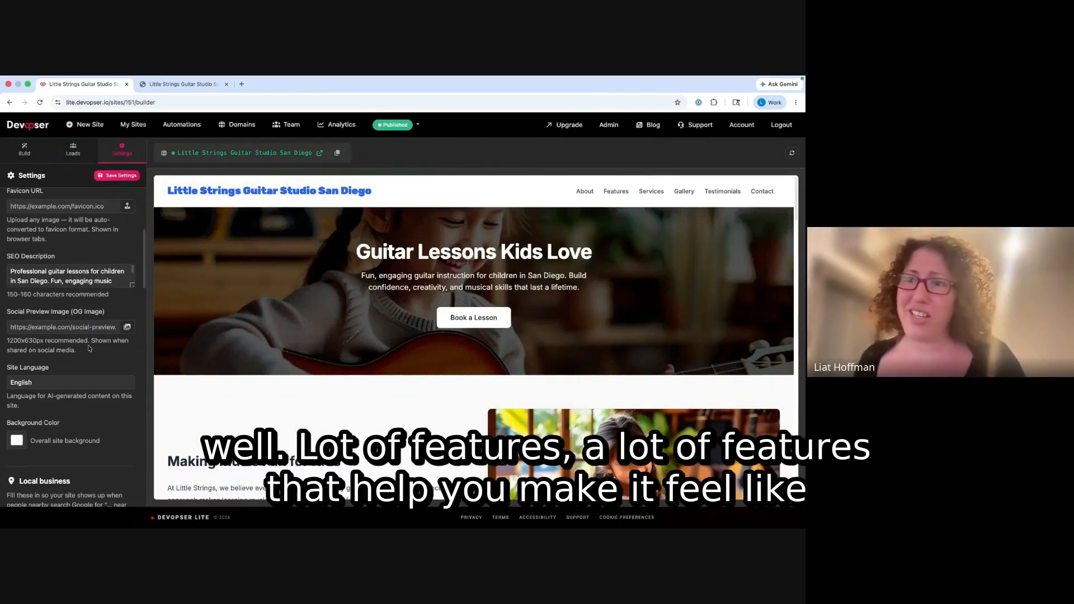
scroll(90, 348, "down", 3)
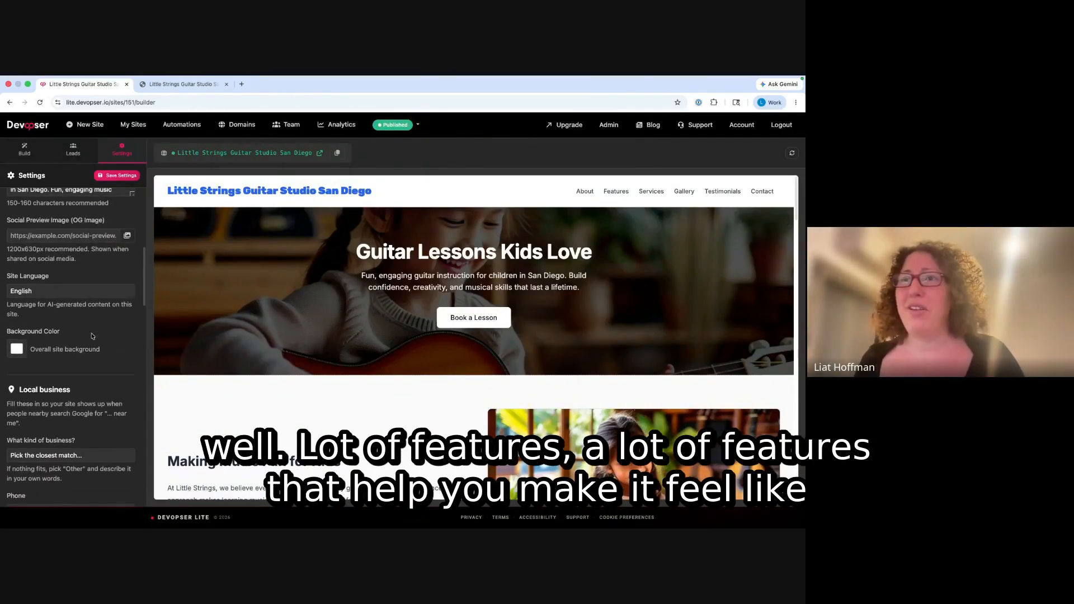
left_click(56, 289)
left_click(74, 298)
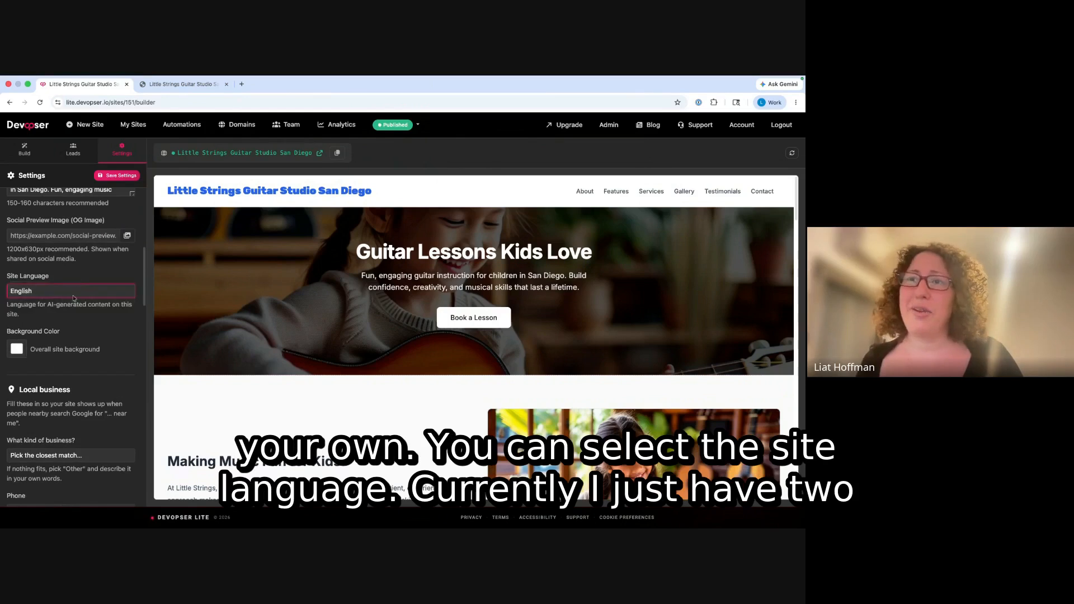
scroll(75, 319, "down", 1)
left_click(69, 257)
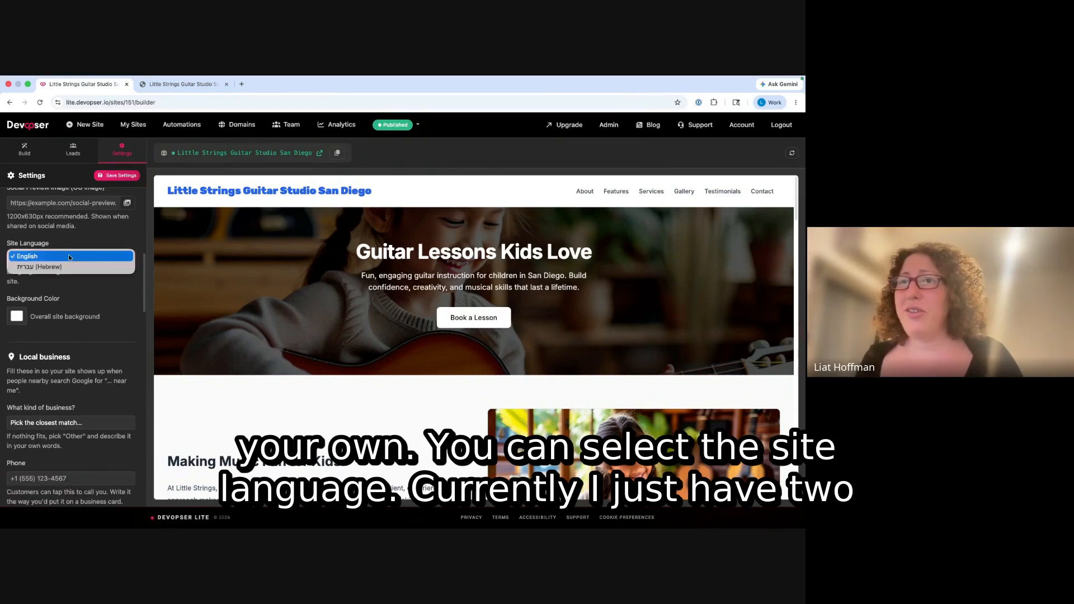
left_click(112, 242)
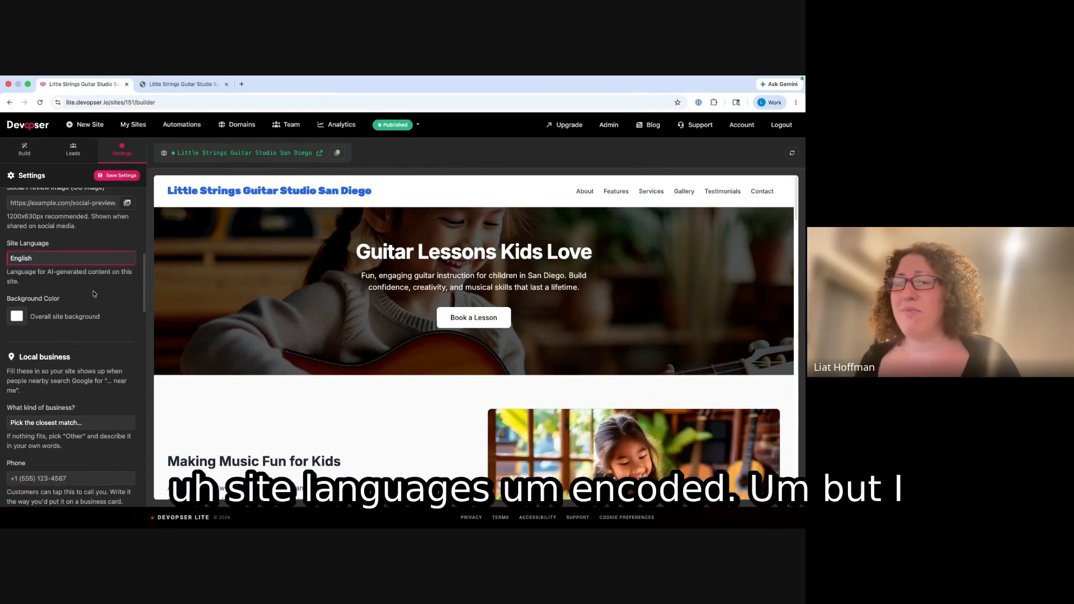
scroll(92, 305, "down", 2)
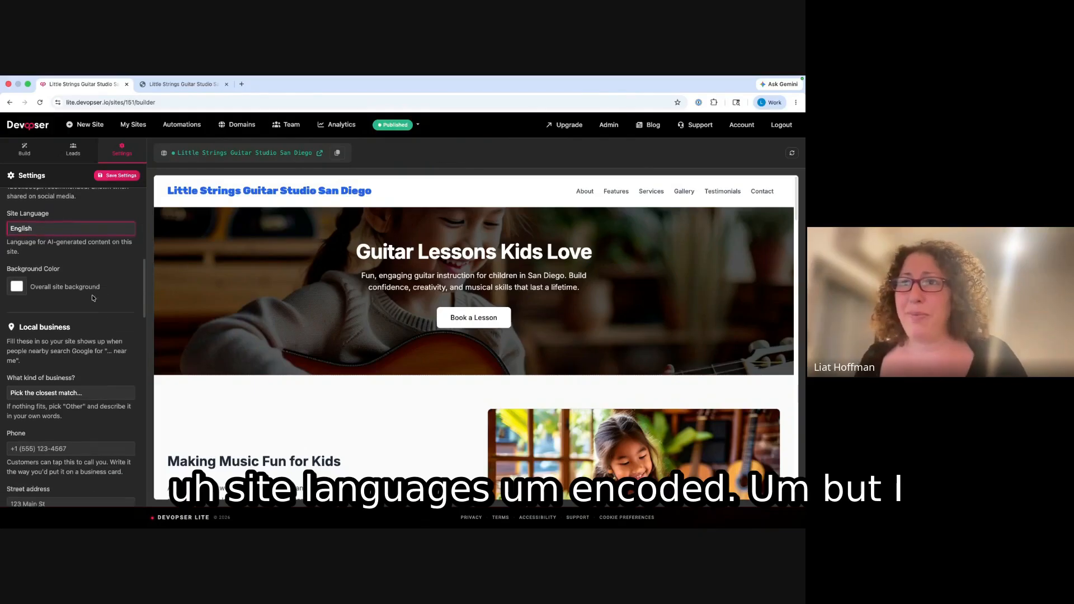
scroll(96, 324, "down", 2)
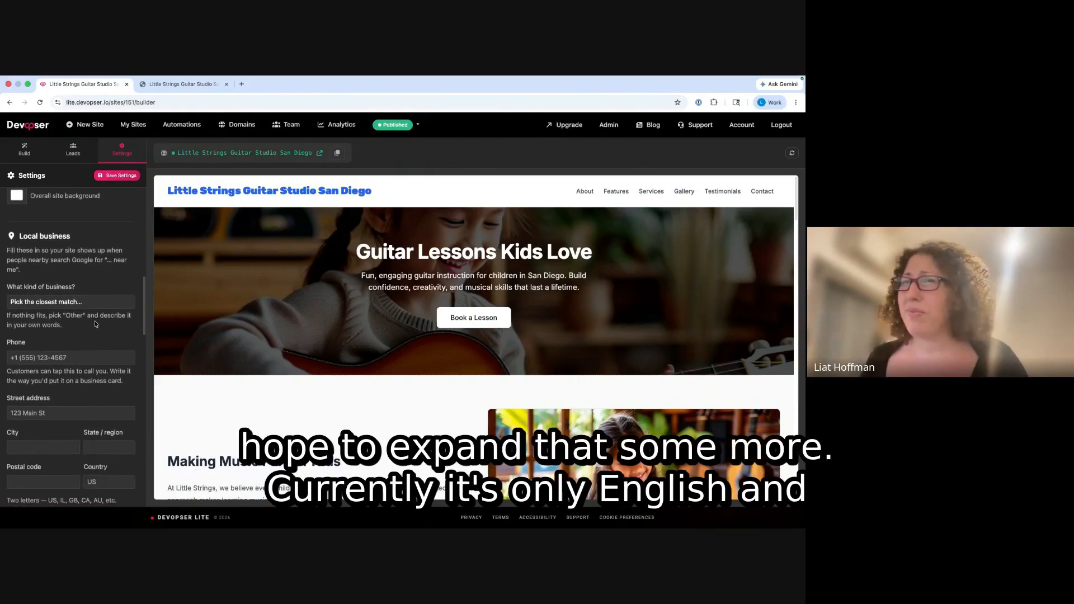
scroll(84, 253, "up", 2)
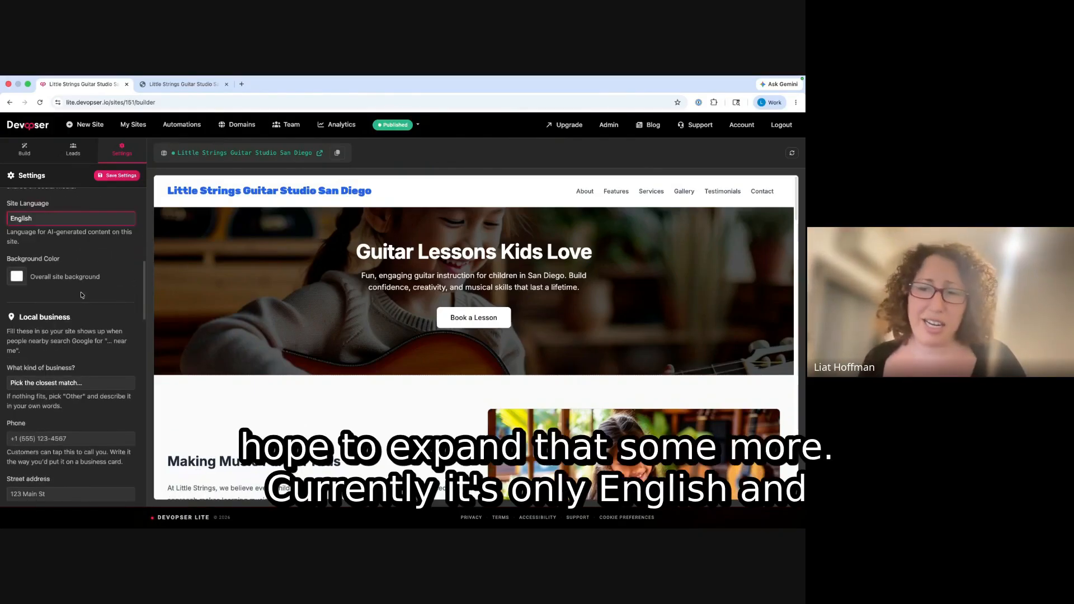
scroll(67, 344, "down", 3)
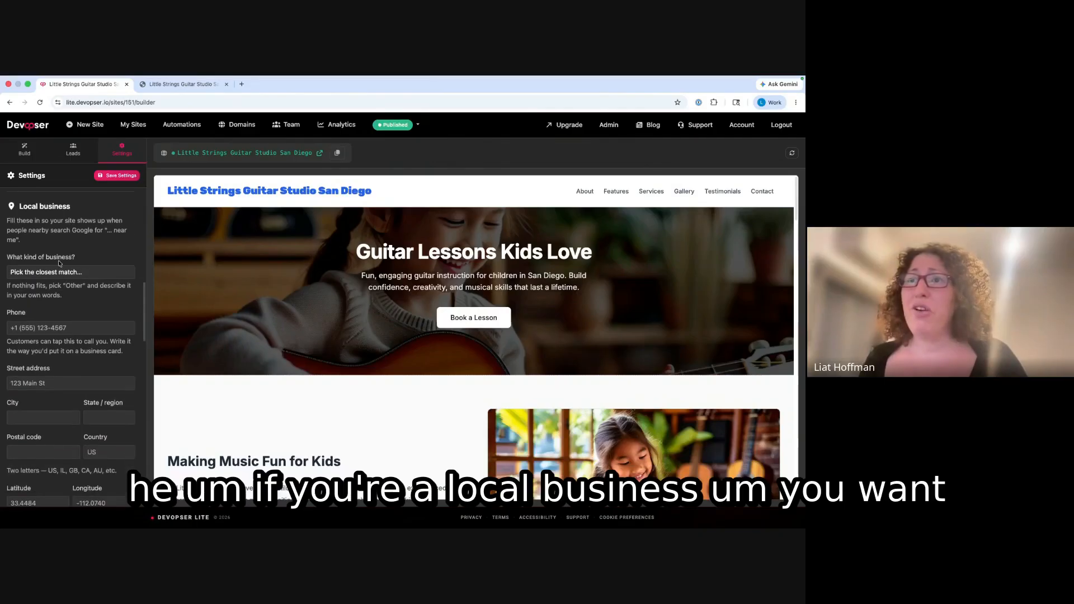
- Choose 'Other (type your own)' as the business type and enter 'music teacher'
left_click(56, 272)
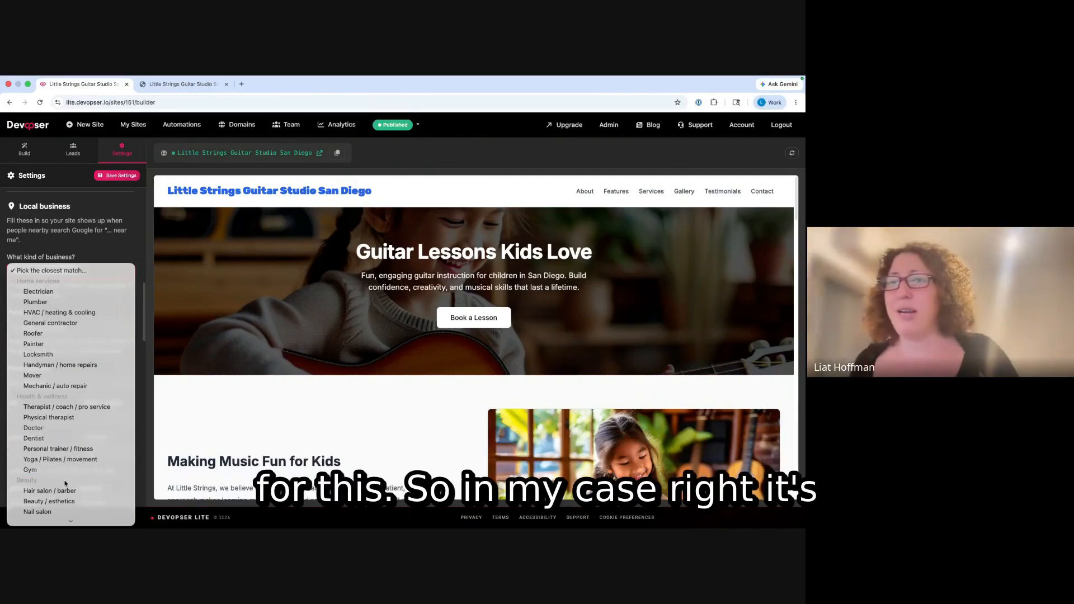
scroll(71, 421, "down", 5)
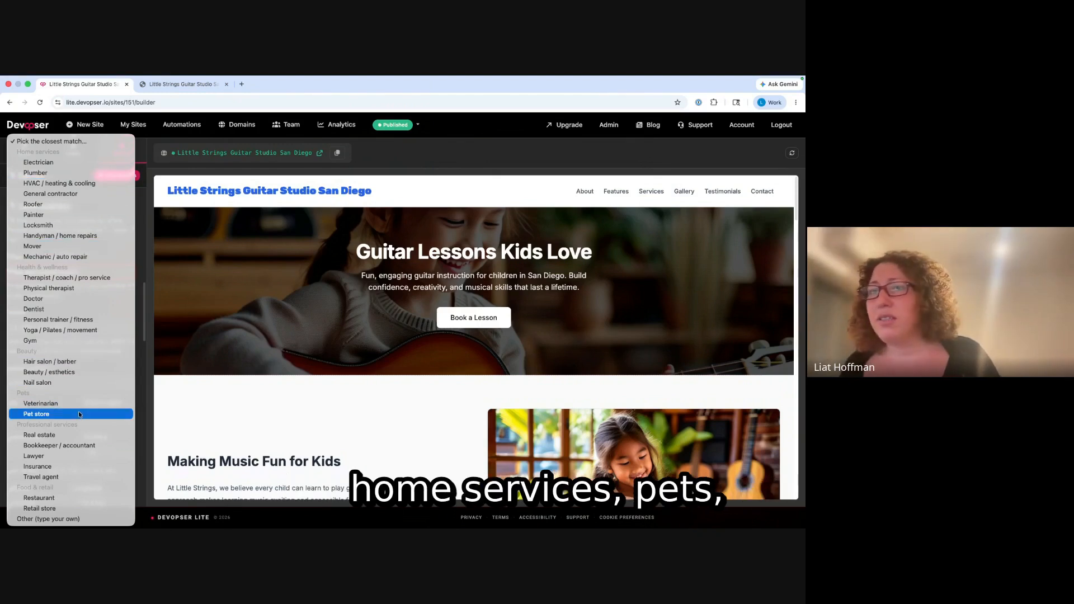
left_click(48, 519)
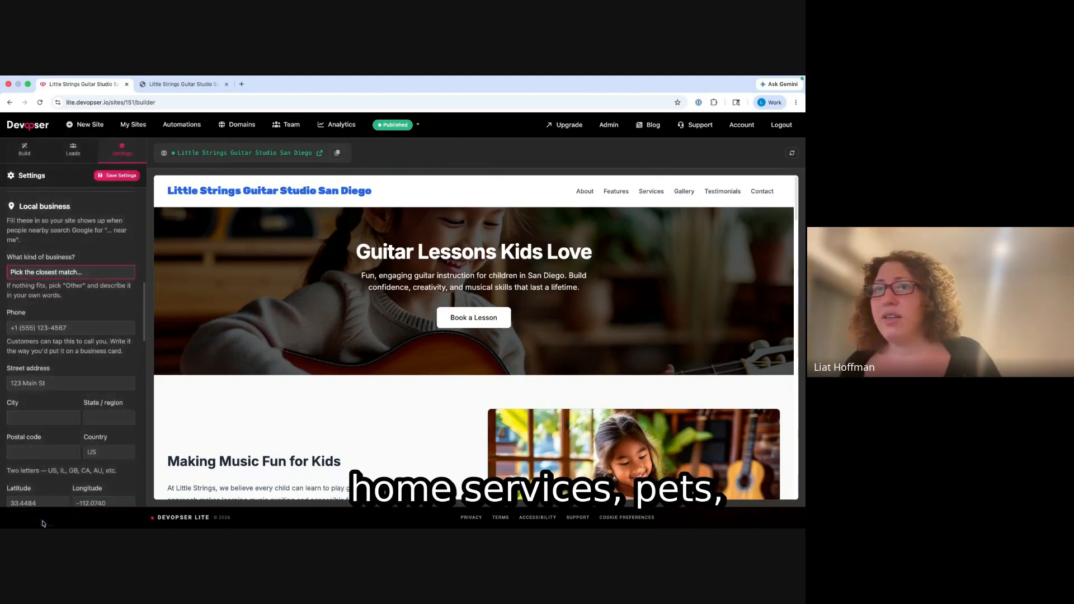
type("music teacher")
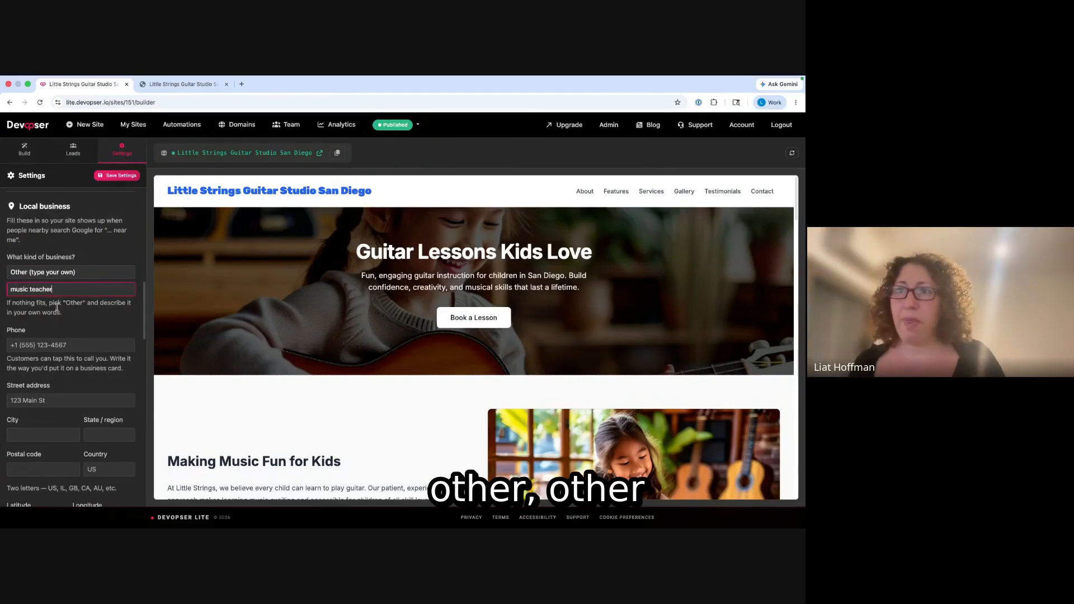
- Move on to the Phone and Street address fields
left_click(54, 346)
scroll(40, 360, "down", 1)
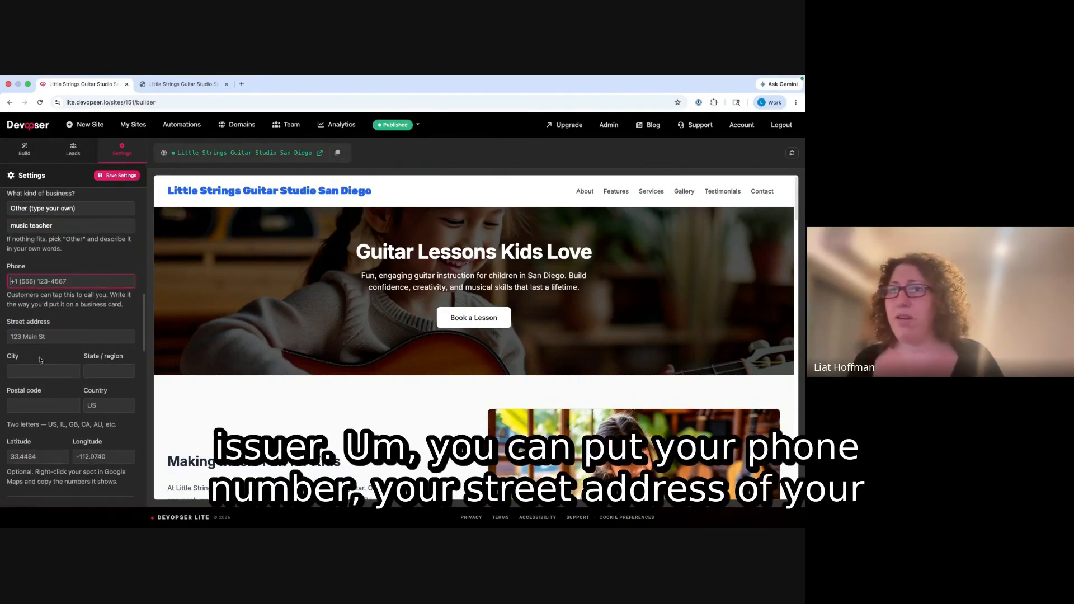
left_click(29, 336)
scroll(56, 360, "down", 1)
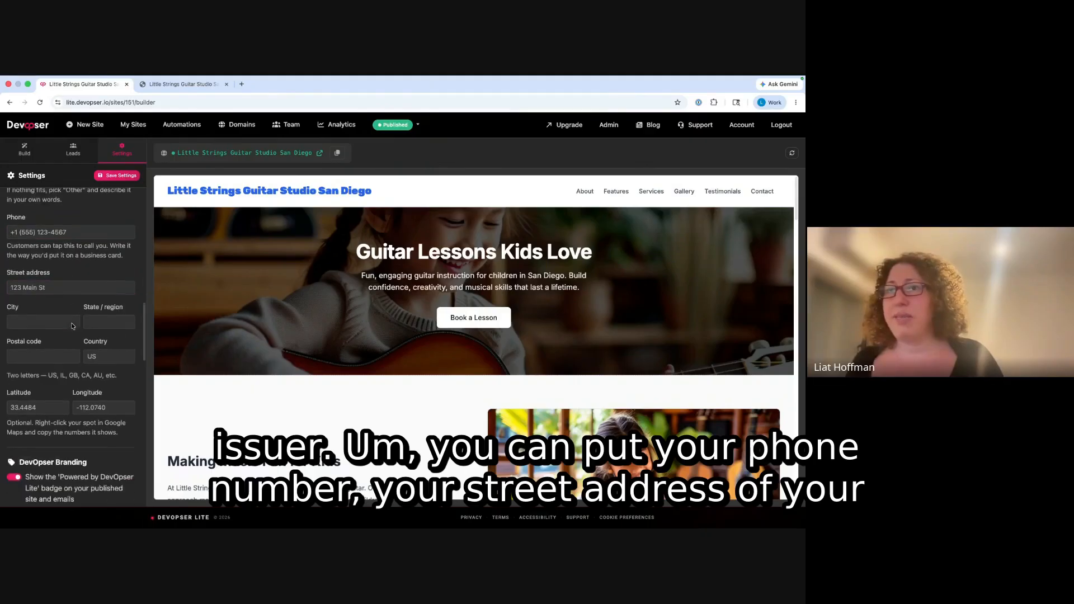
scroll(56, 360, "down", 2)
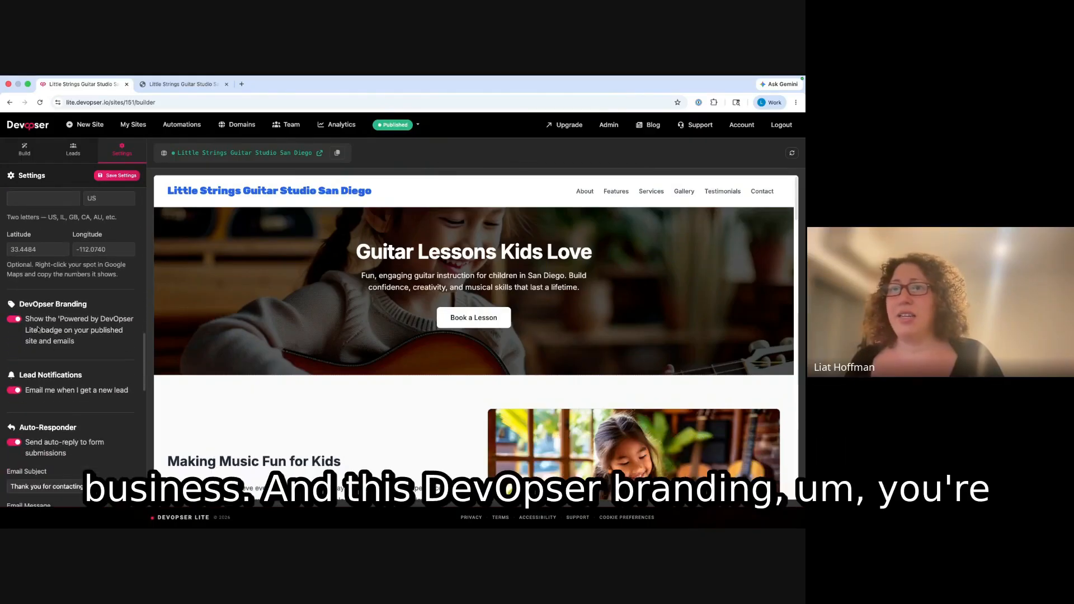
- Spot the 'Powered by DevOpser Lite' badge on the live site, then turn off DevOpser Branding in Settings
scroll(293, 341, "down", 15)
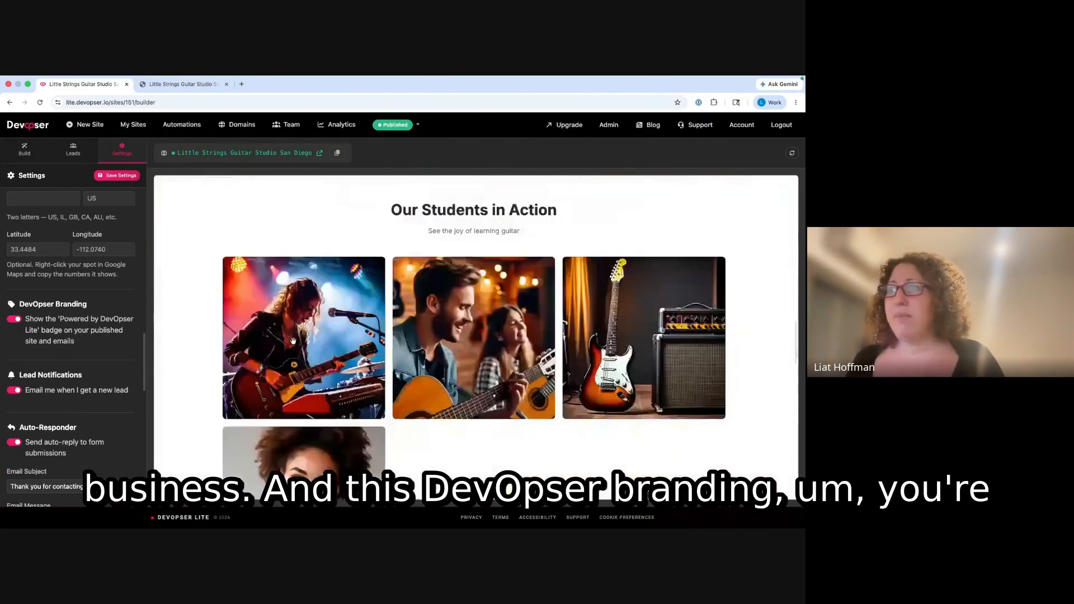
scroll(293, 340, "up", 5)
scroll(293, 341, "up", 4)
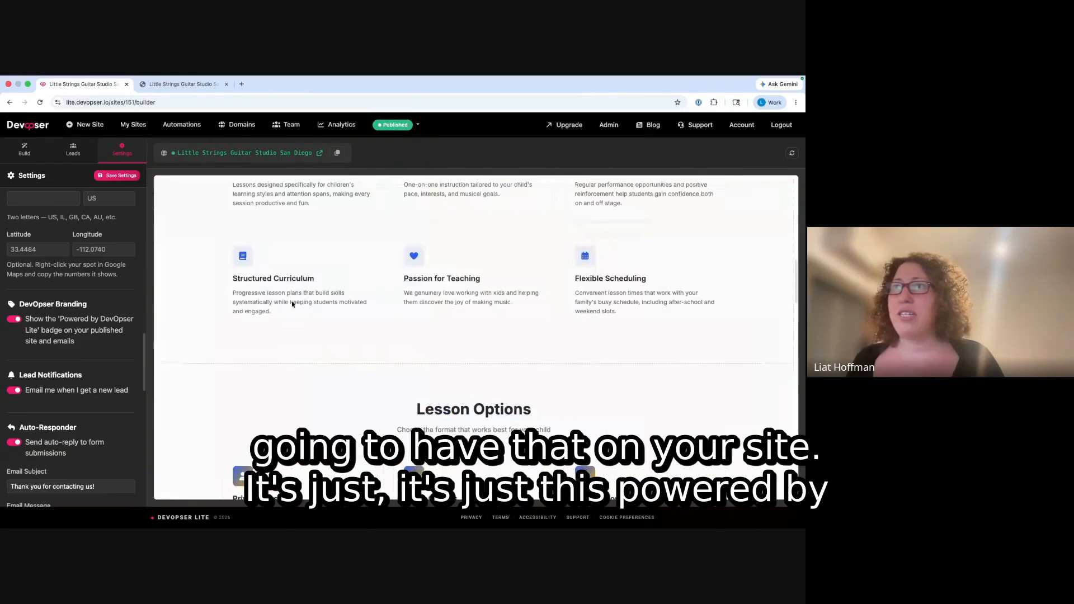
left_click(207, 84)
left_click_drag(428, 520, 366, 521)
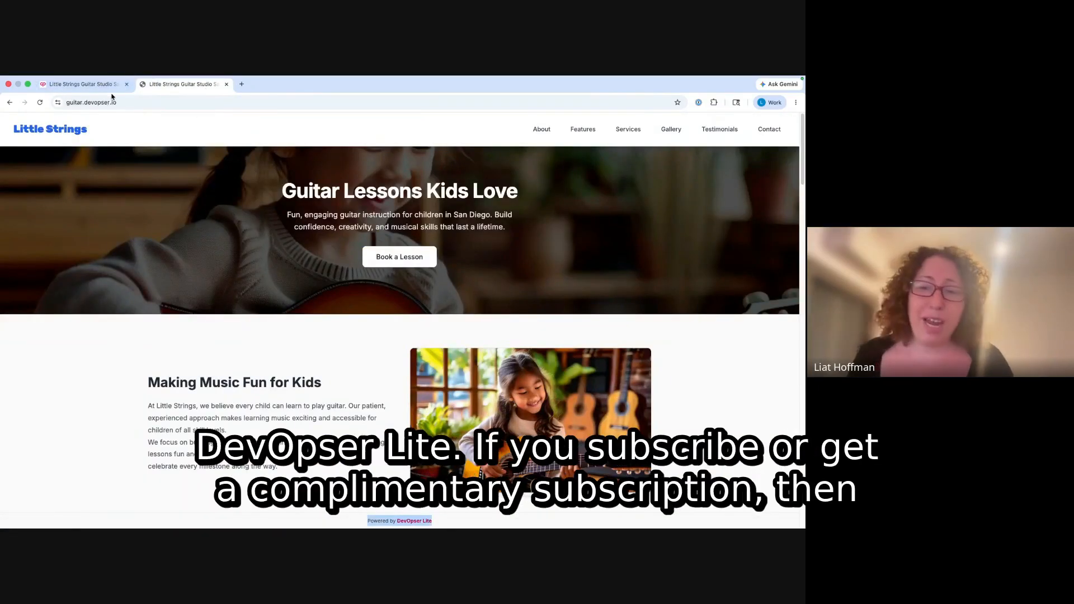
left_click(87, 85)
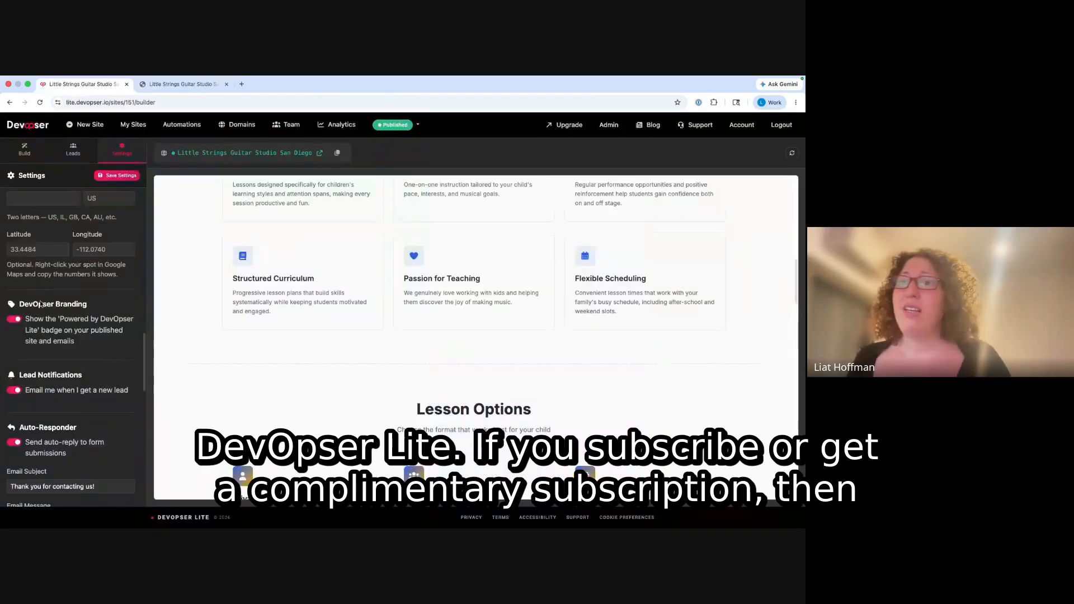
left_click(14, 319)
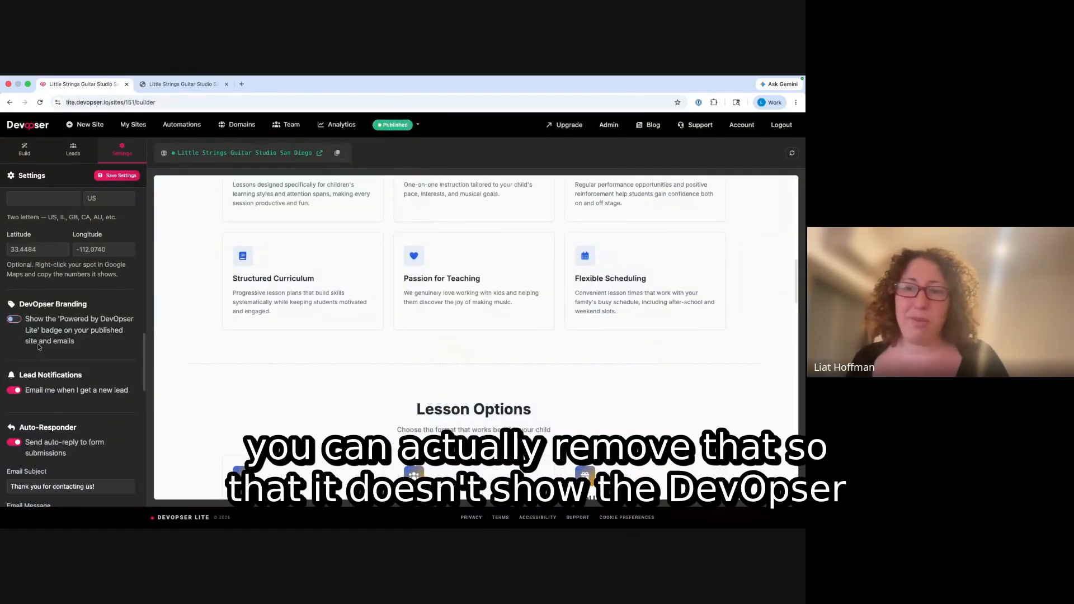
scroll(66, 337, "down", 3)
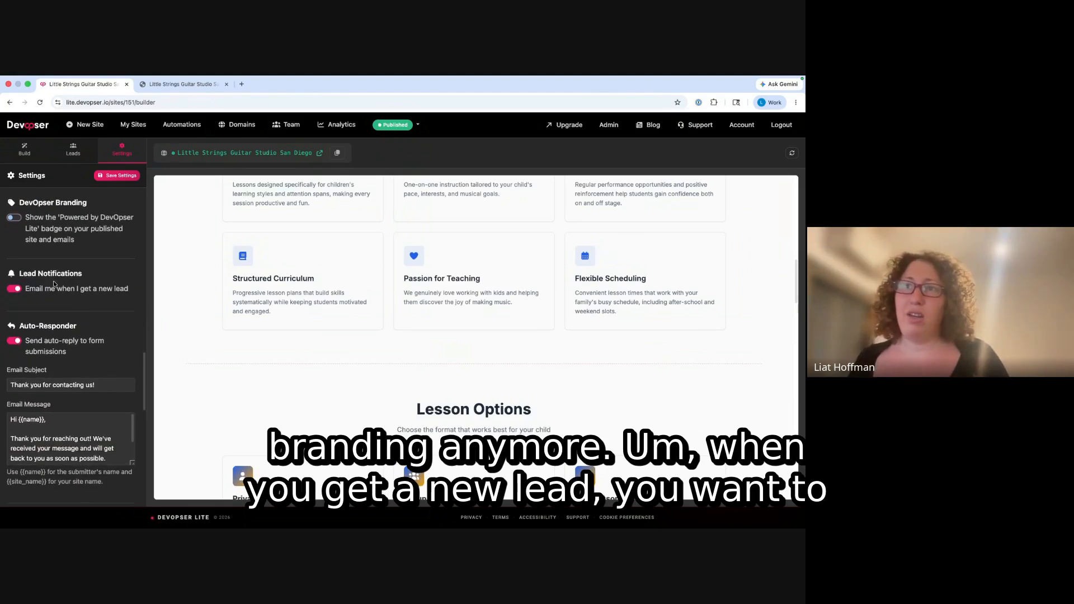
scroll(62, 313, "down", 2)
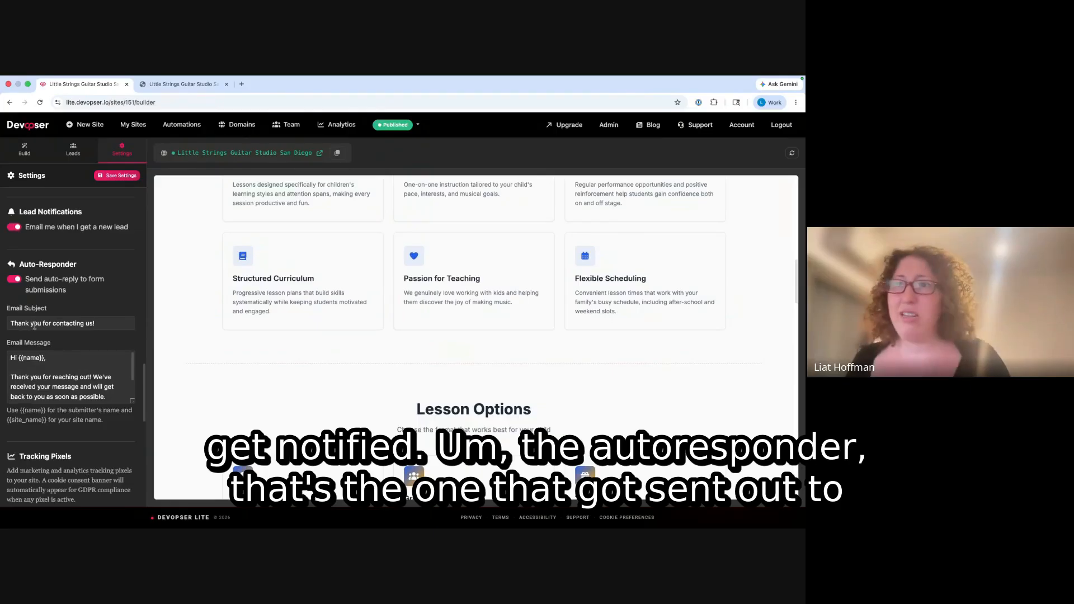
scroll(67, 375, "down", 2)
scroll(75, 330, "down", 3)
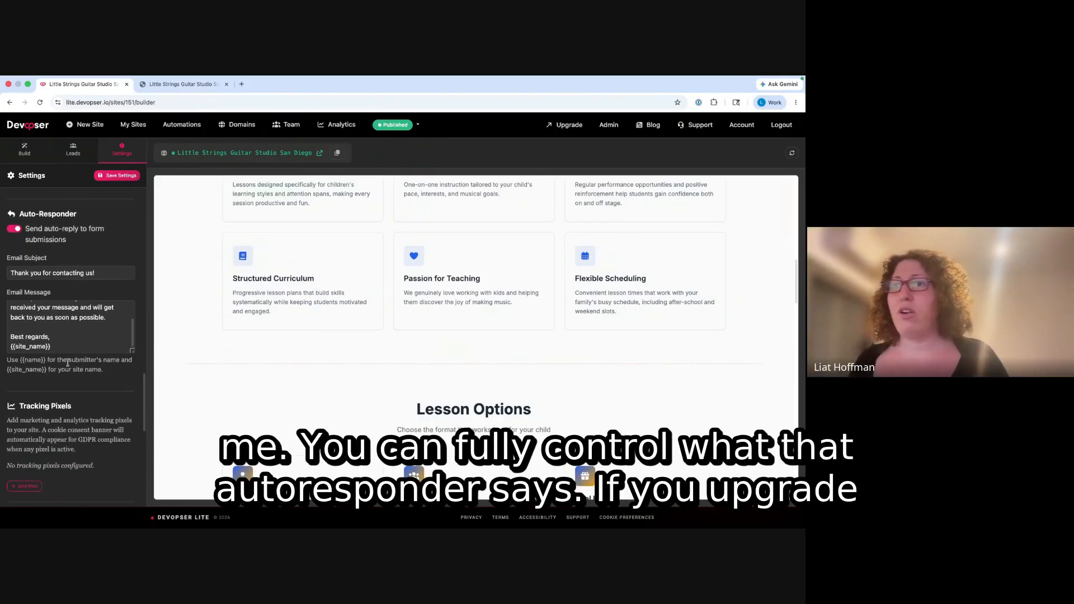
scroll(74, 330, "up", 3)
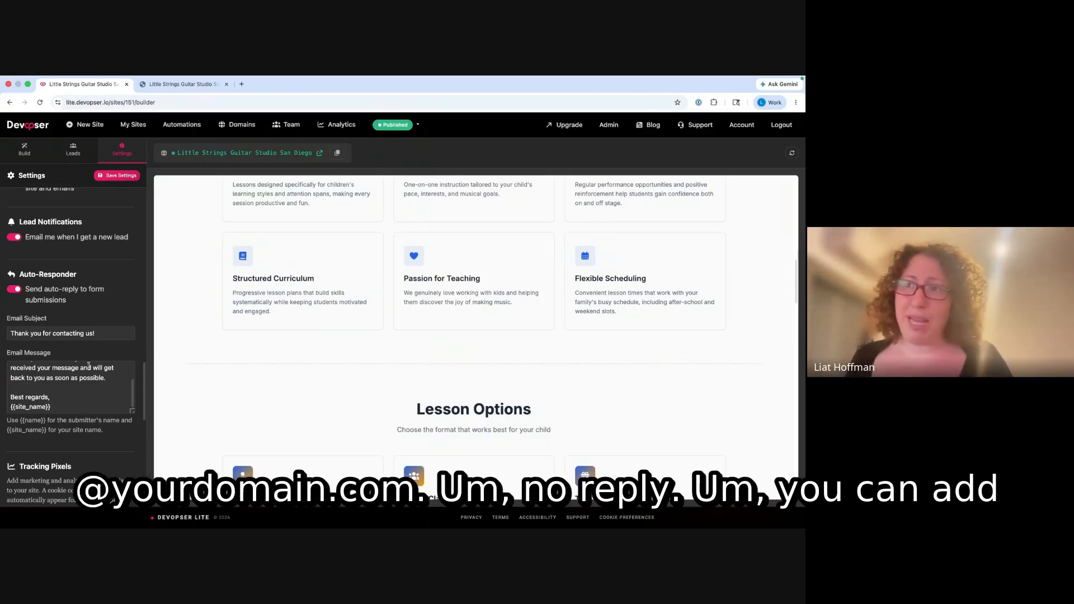
scroll(89, 365, "down", 4)
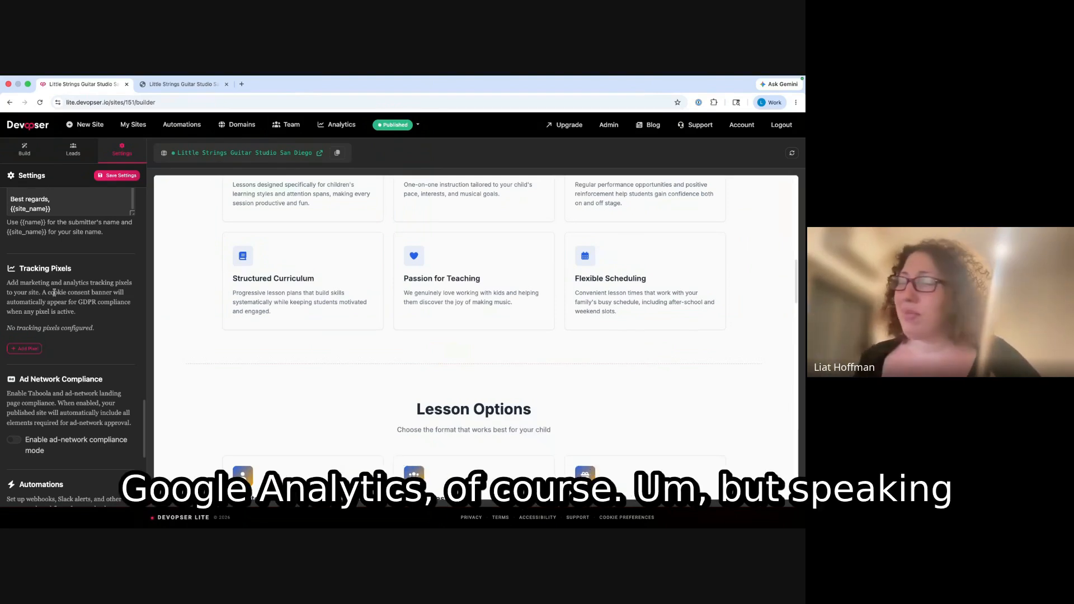
left_click_drag(13, 276, 76, 264)
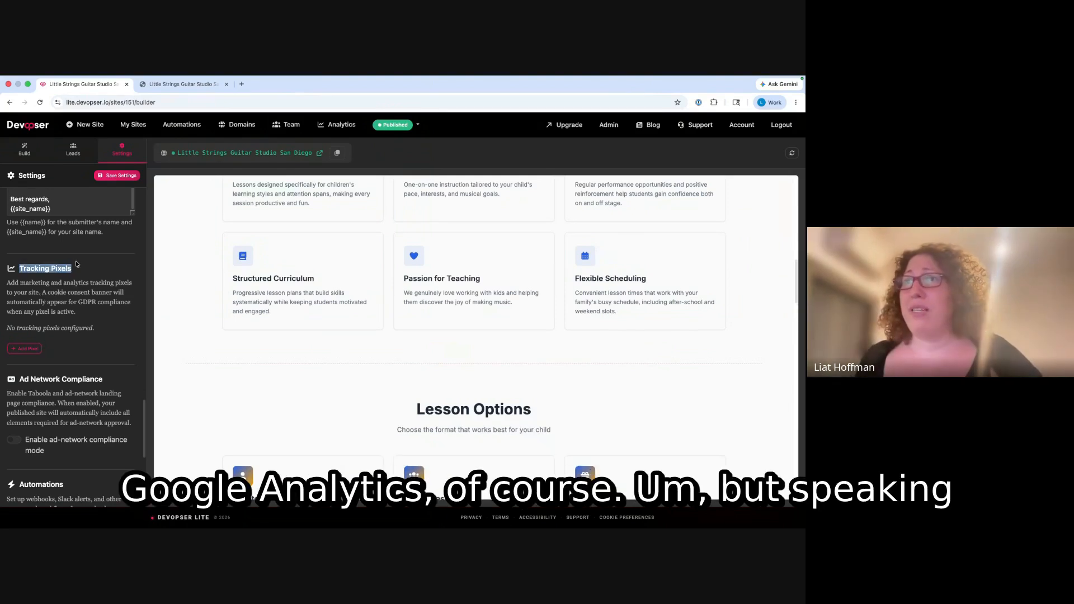
scroll(104, 314, "down", 2)
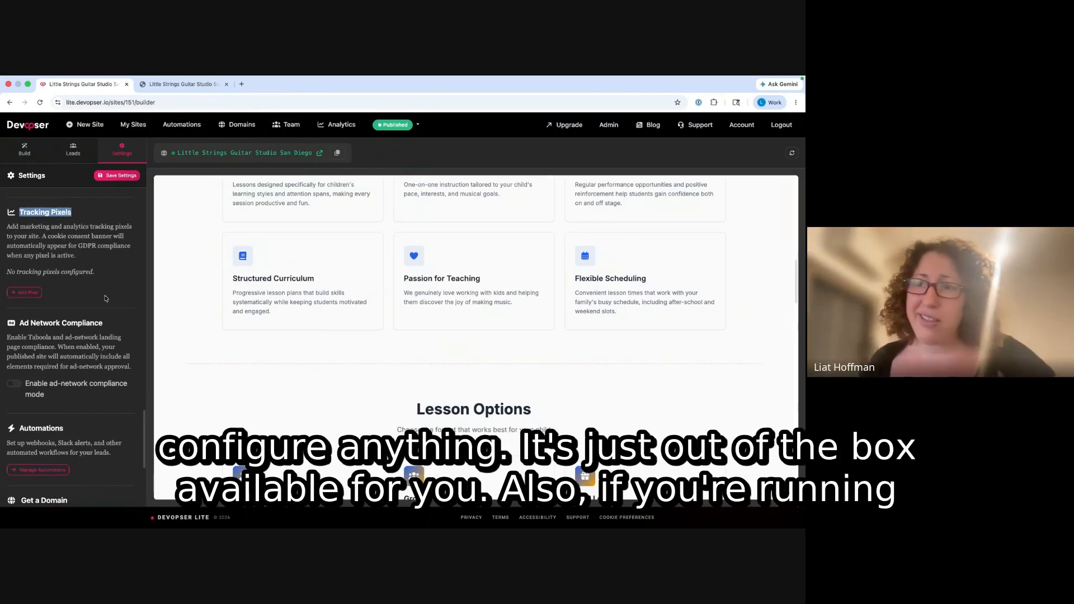
scroll(64, 266, "down", 4)
left_click_drag(20, 217, 72, 231)
left_click(22, 231)
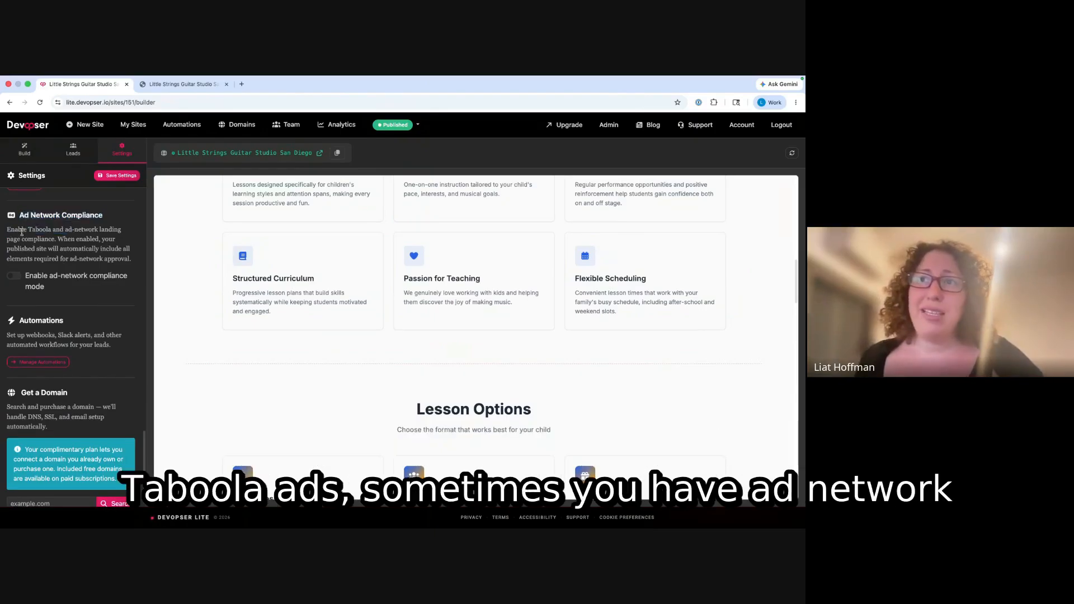
left_click(17, 277)
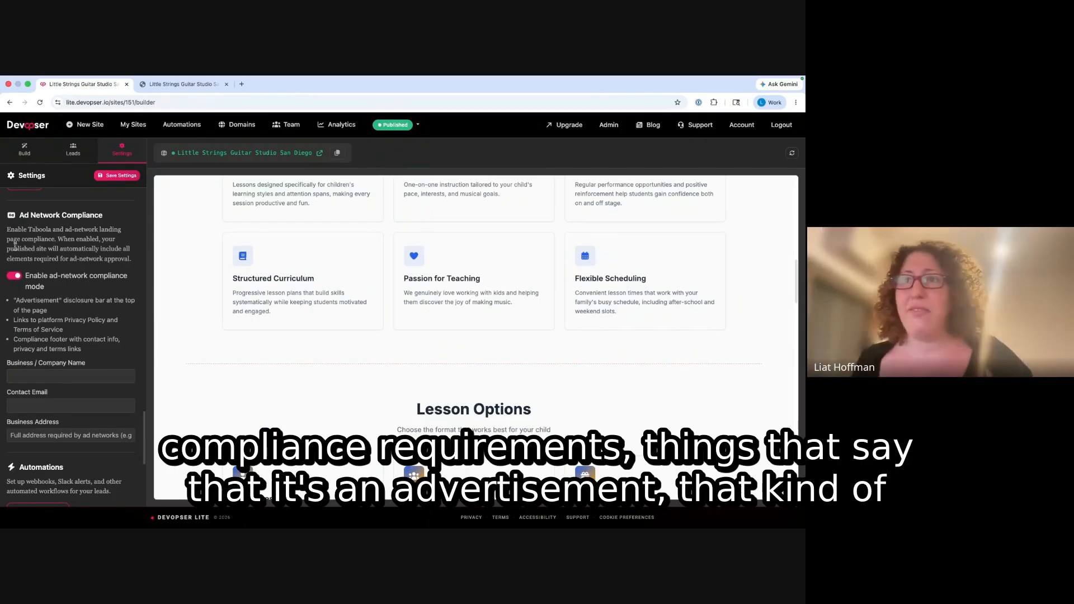
left_click(14, 276)
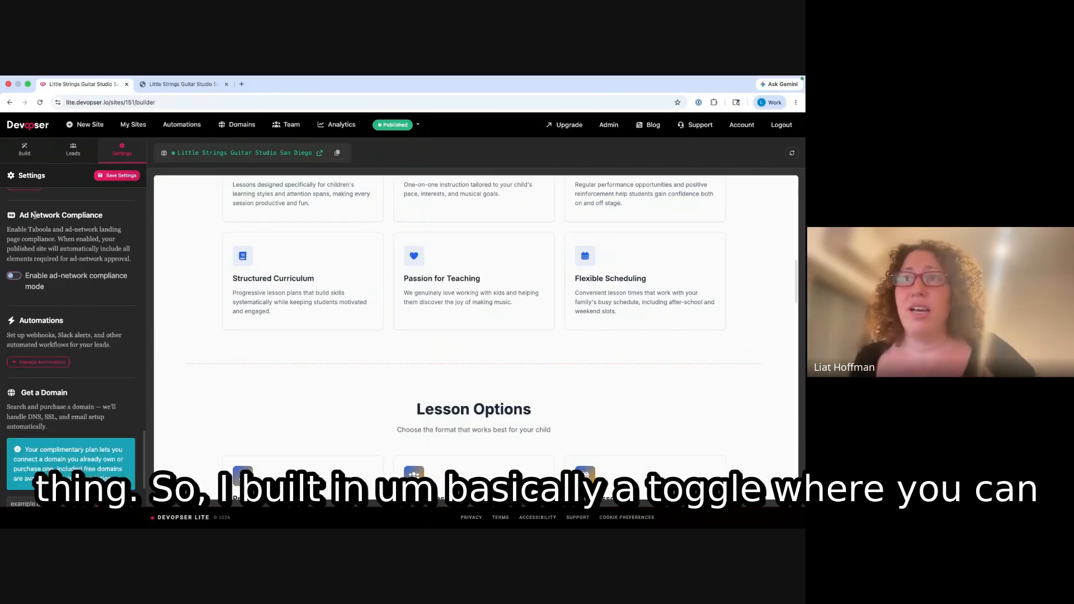
left_click_drag(20, 215, 74, 239)
left_click(15, 275)
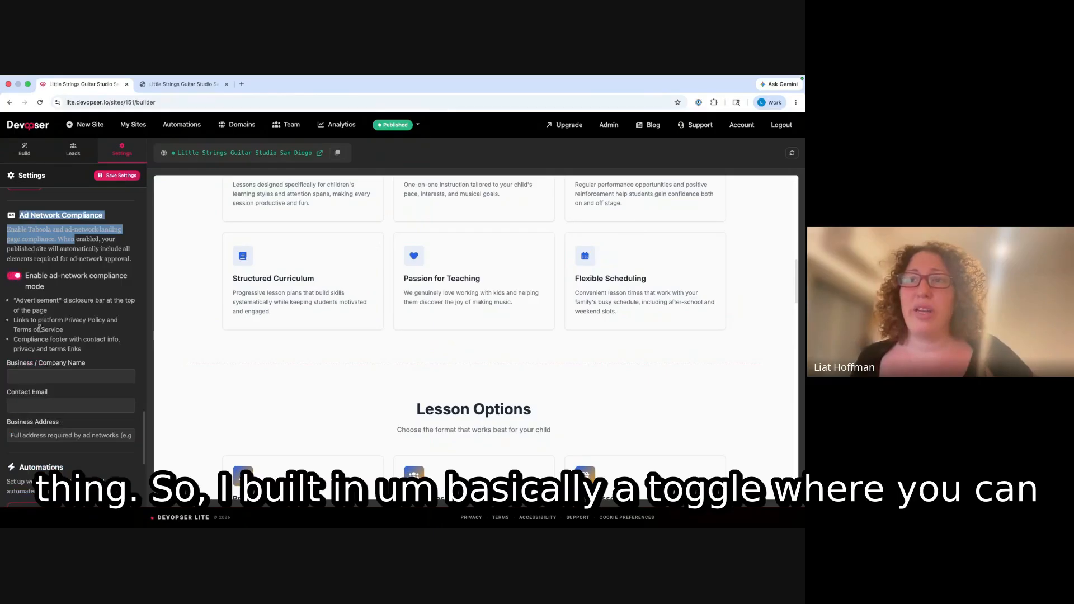
scroll(25, 341, "down", 1)
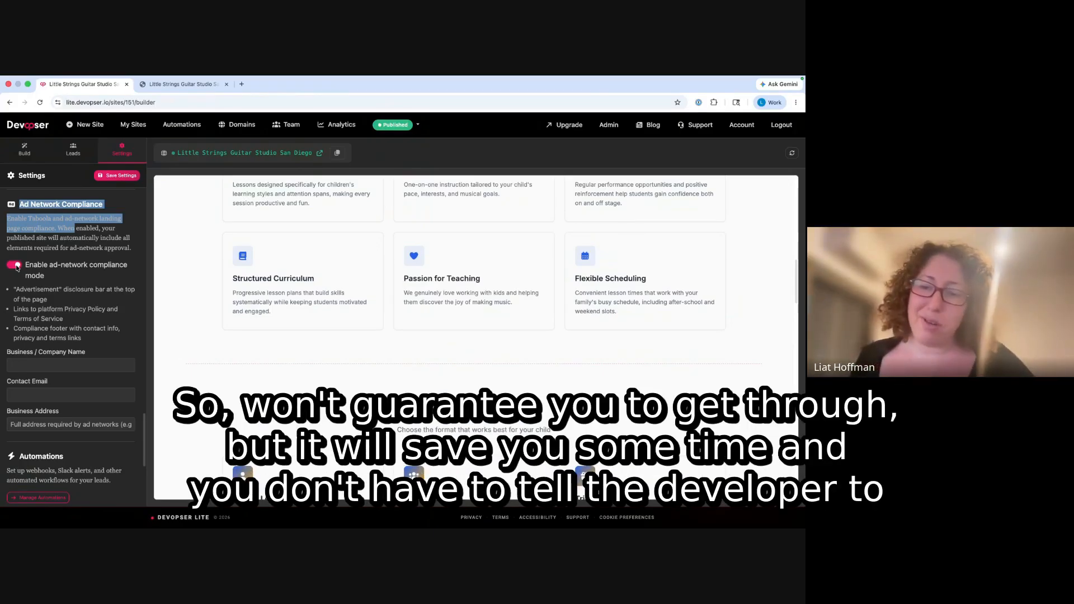
left_click(16, 267)
scroll(55, 287, "down", 3)
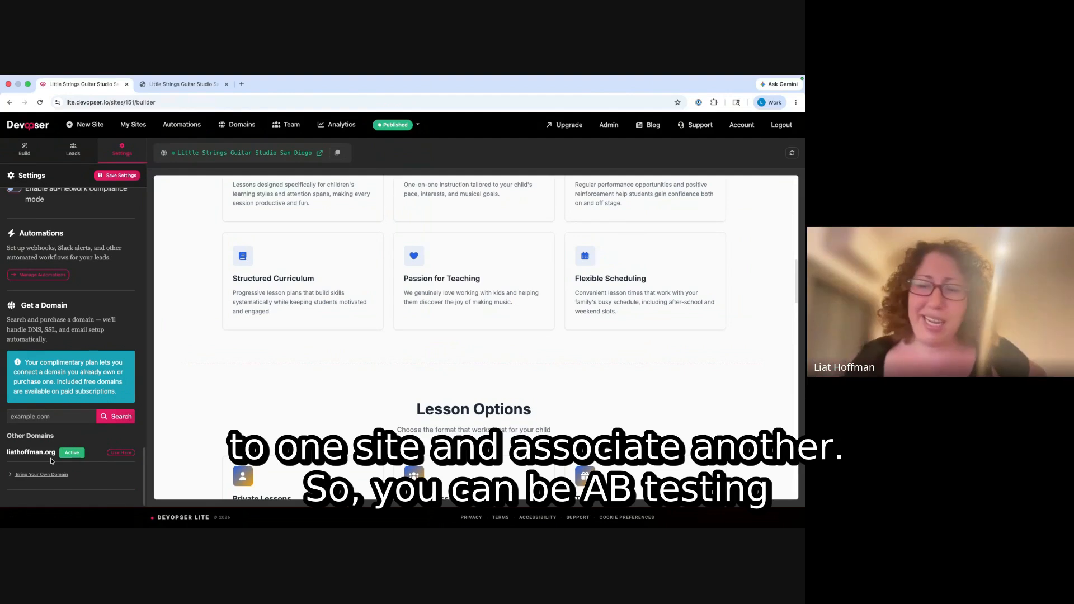
scroll(88, 364, "up", 15)
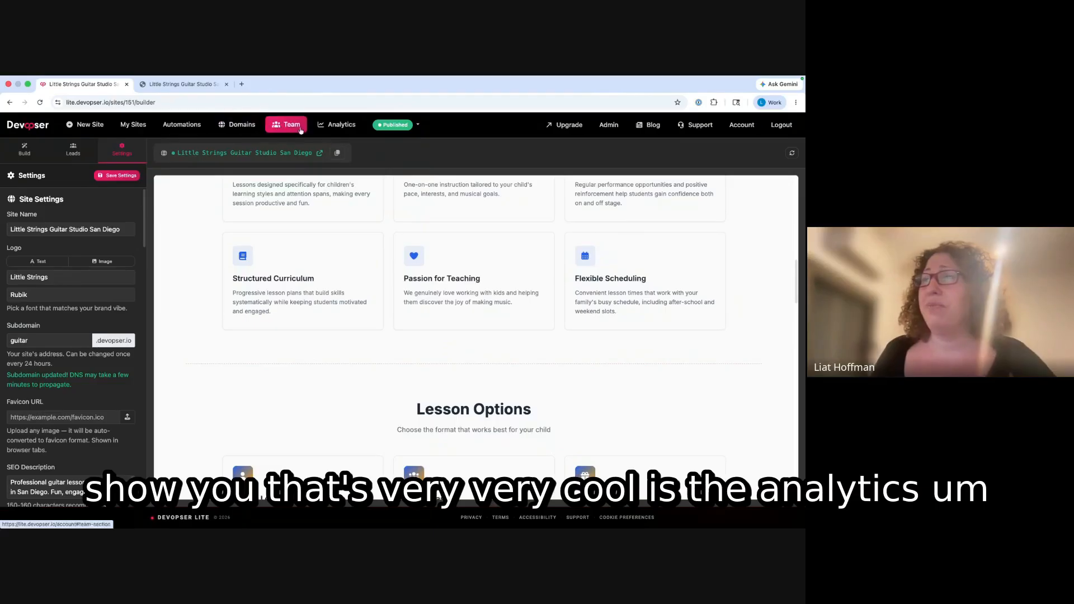
- Review analytics (1 visitor, 2 page views, 100% form and 0% CTA conversion), then return to the builder
left_click(327, 126)
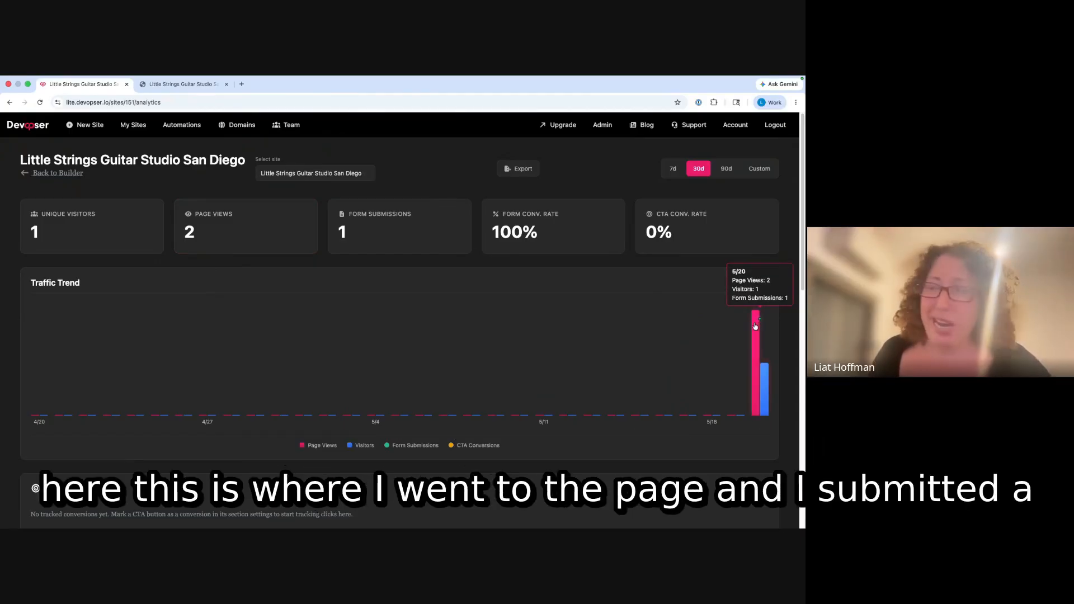
scroll(707, 352, "down", 5)
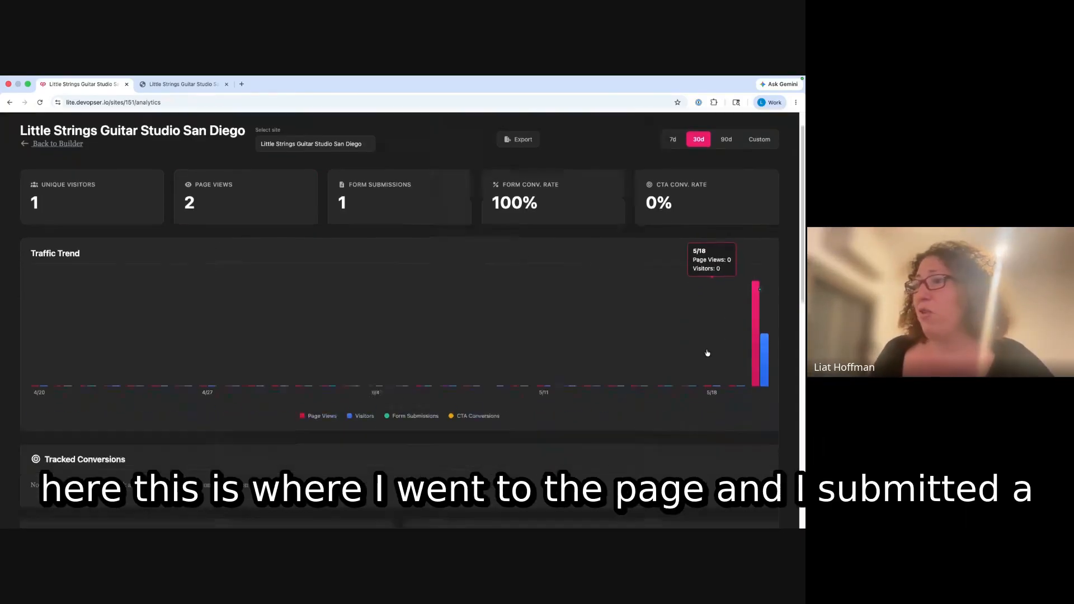
scroll(516, 361, "up", 5)
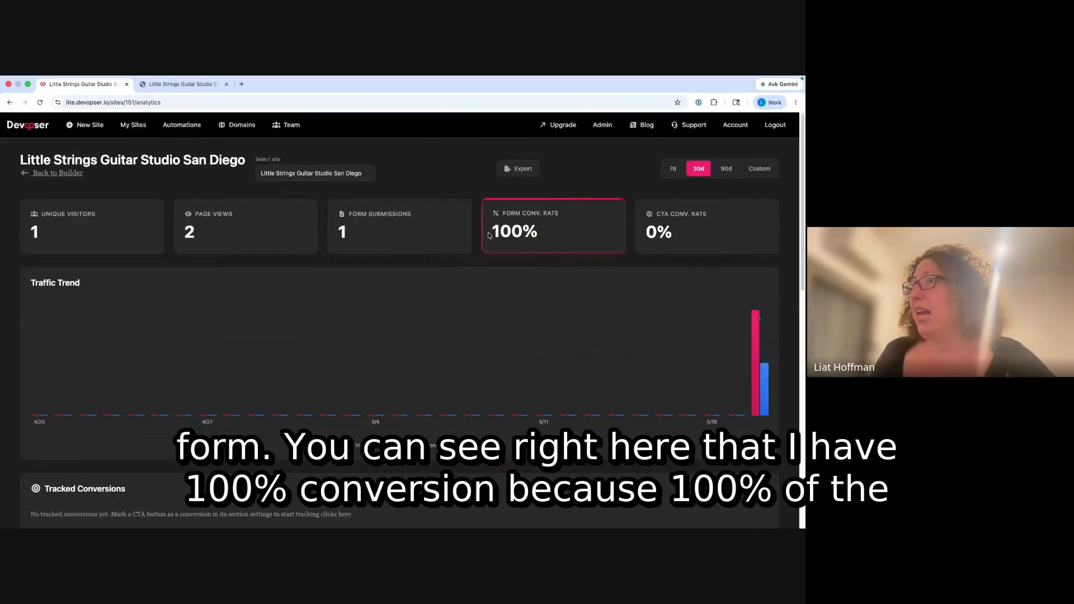
left_click_drag(491, 234, 538, 235)
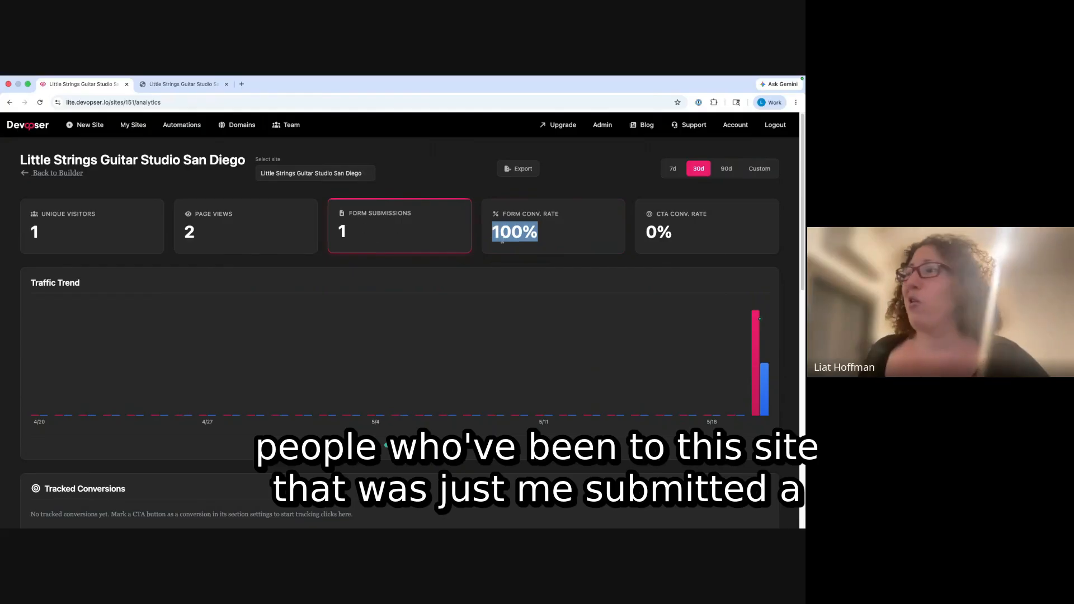
left_click_drag(643, 232, 688, 228)
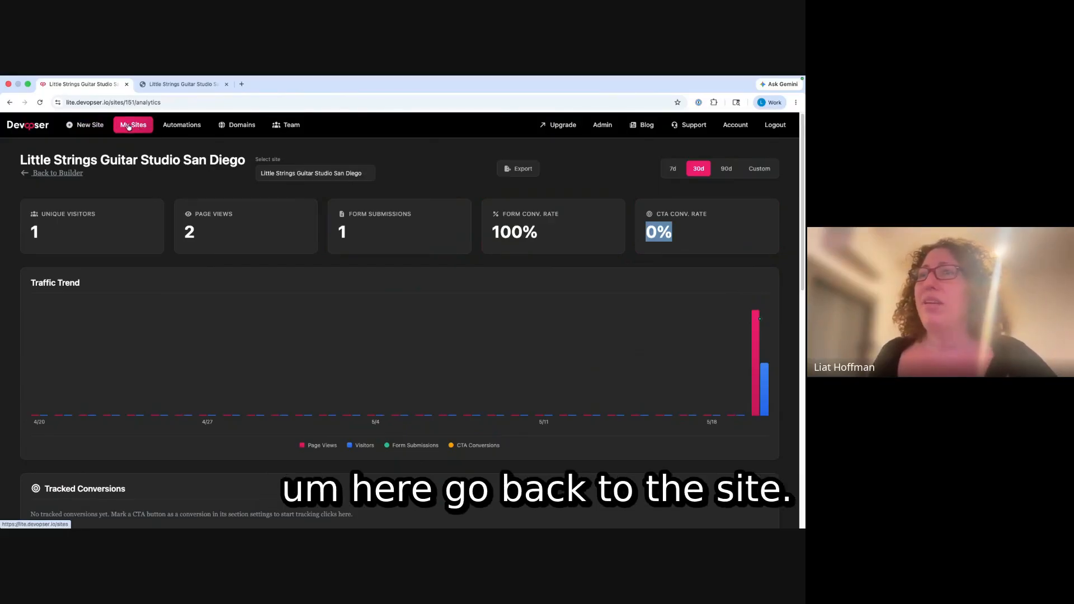
left_click(9, 102)
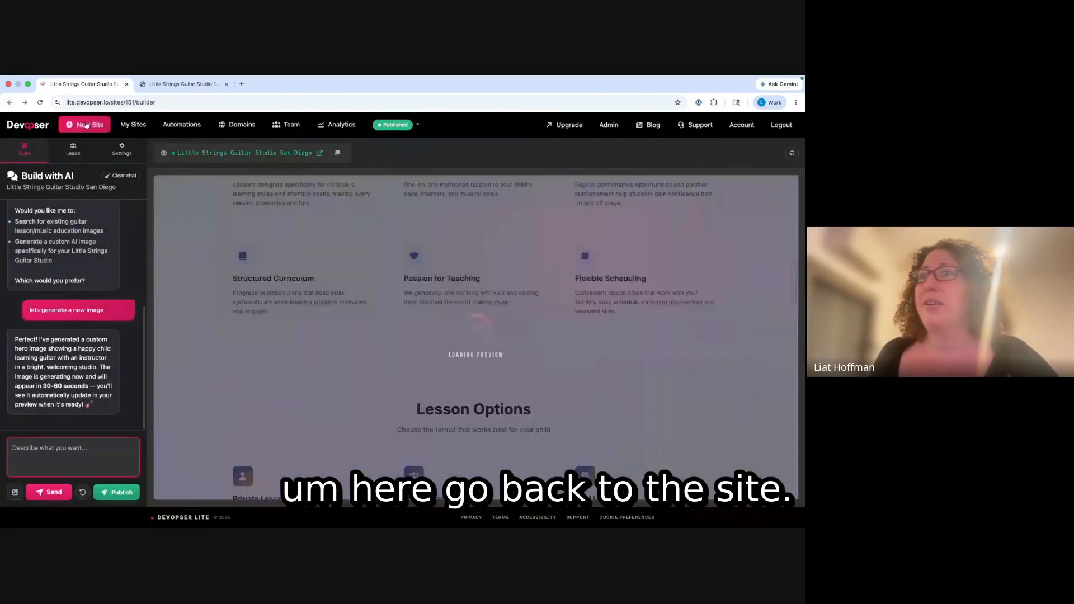
scroll(376, 438, "up", 10)
scroll(423, 383, "down", 10)
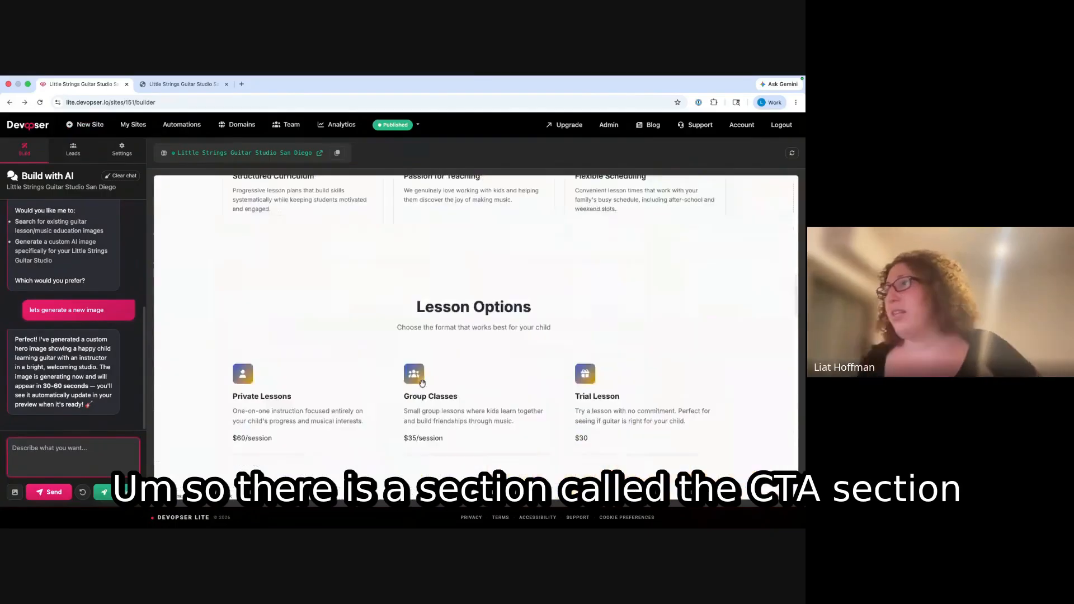
scroll(422, 384, "down", 15)
scroll(448, 364, "up", 6)
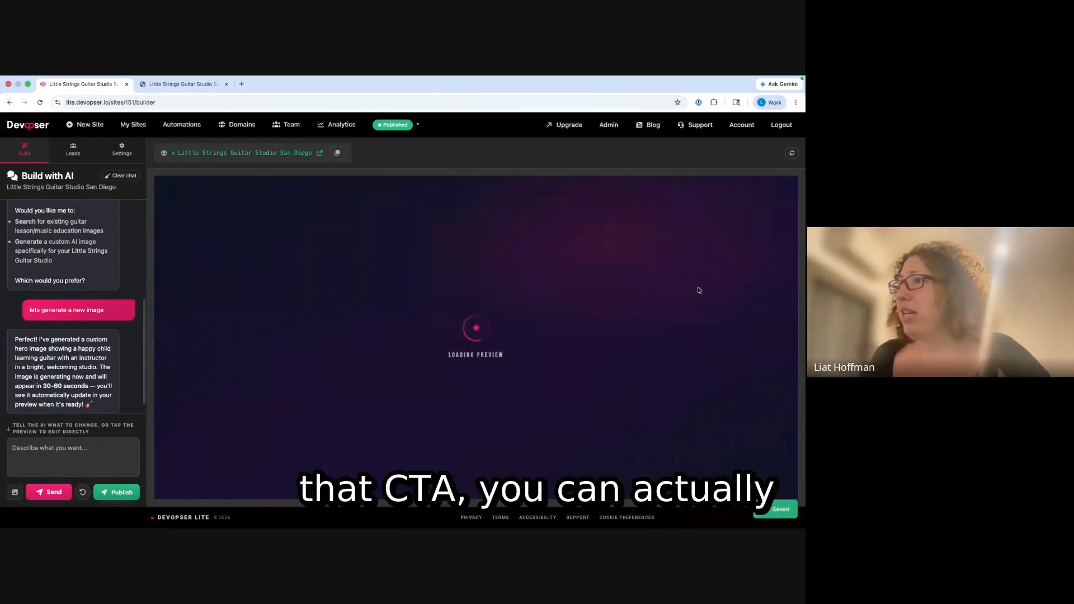
scroll(672, 302, "down", 10)
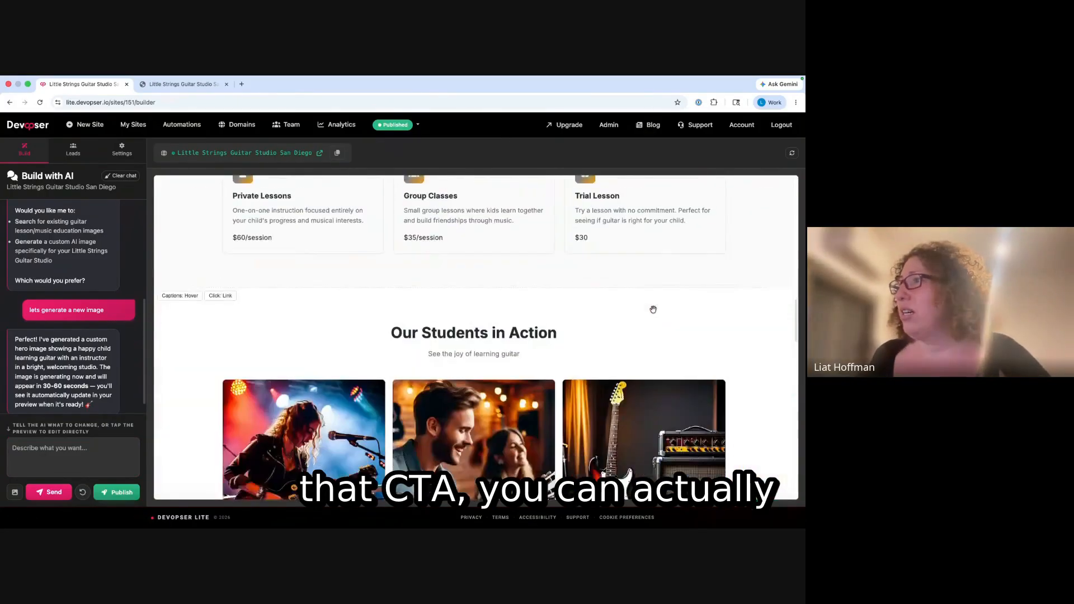
scroll(652, 309, "down", 8)
scroll(657, 305, "up", 12)
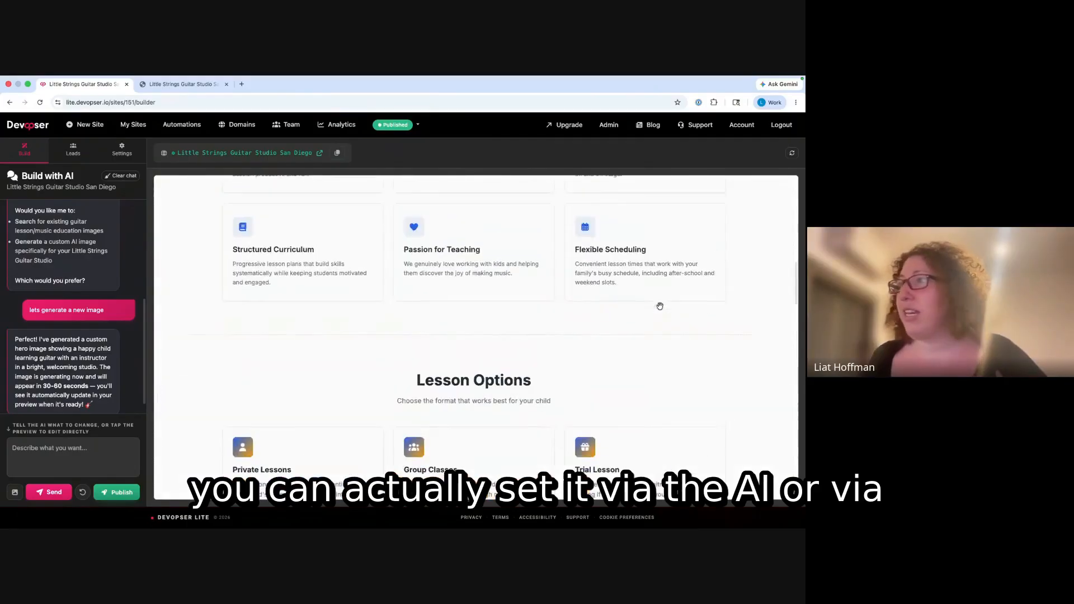
scroll(660, 306, "up", 6)
scroll(660, 348, "down", 15)
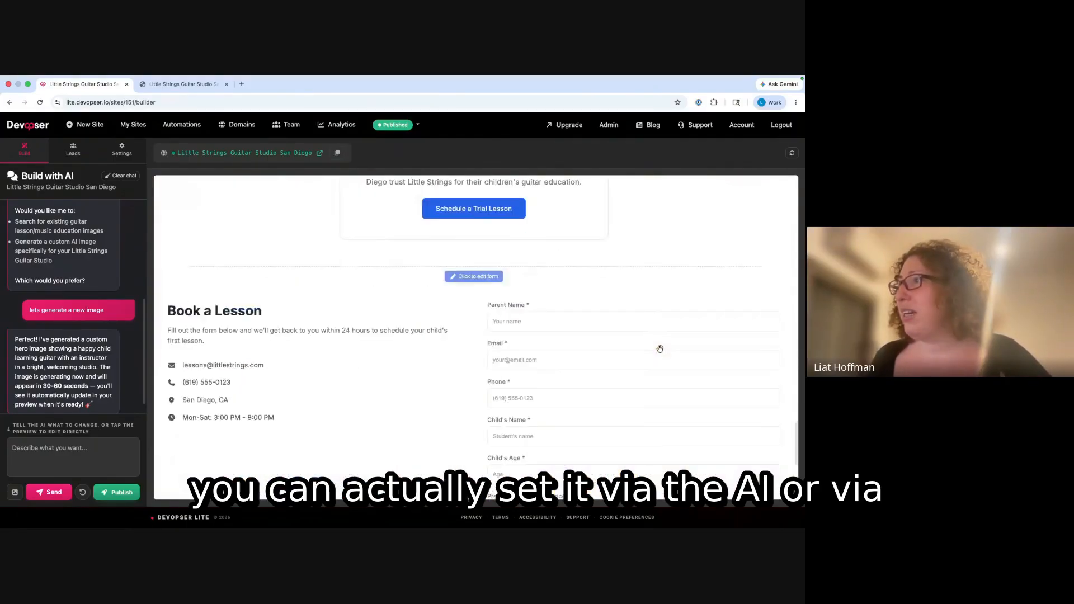
scroll(660, 348, "down", 5)
scroll(661, 349, "up", 8)
scroll(661, 349, "down", 6)
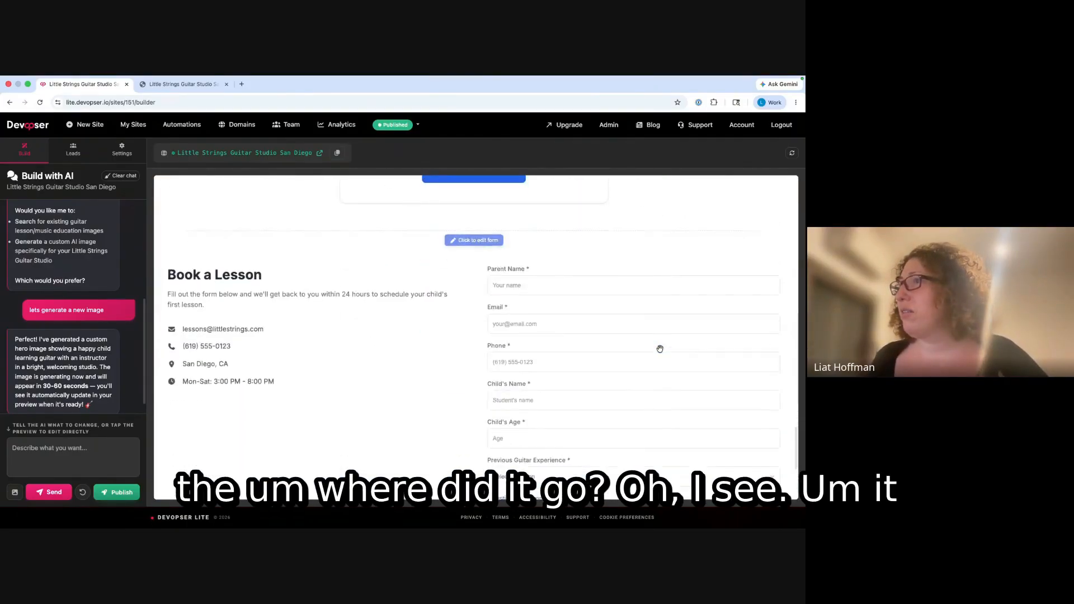
scroll(660, 349, "up", 5)
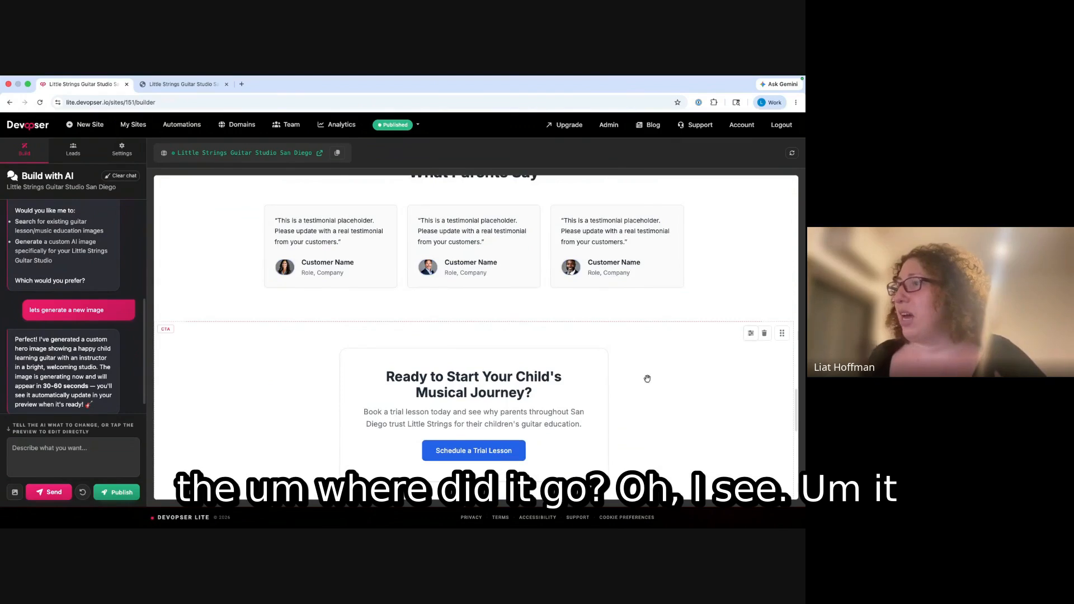
scroll(647, 379, "down", 2)
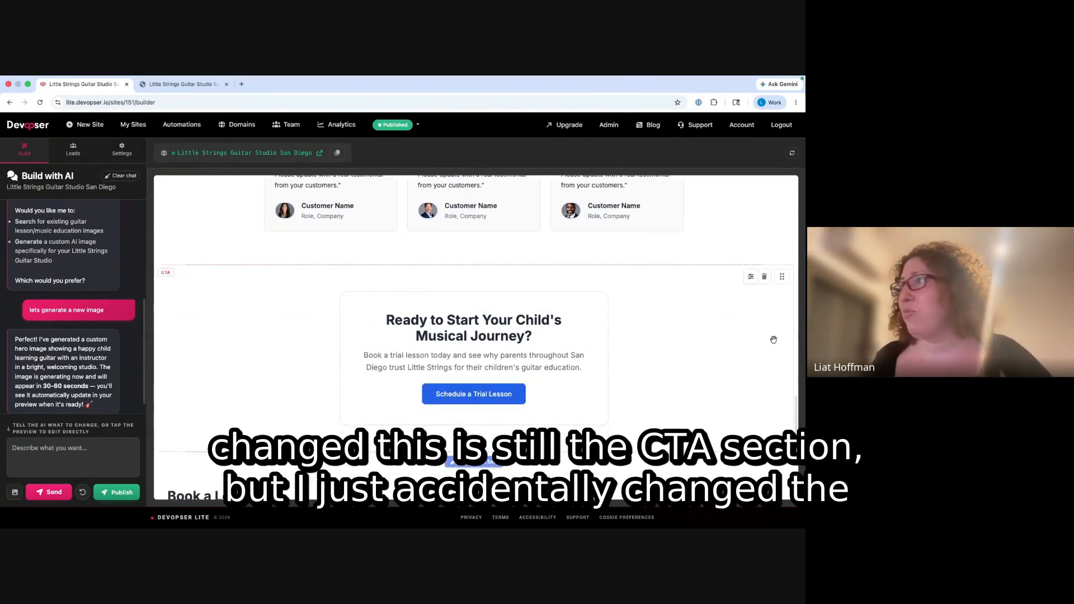
- Set the CTA section's layout to Banner
left_click(751, 276)
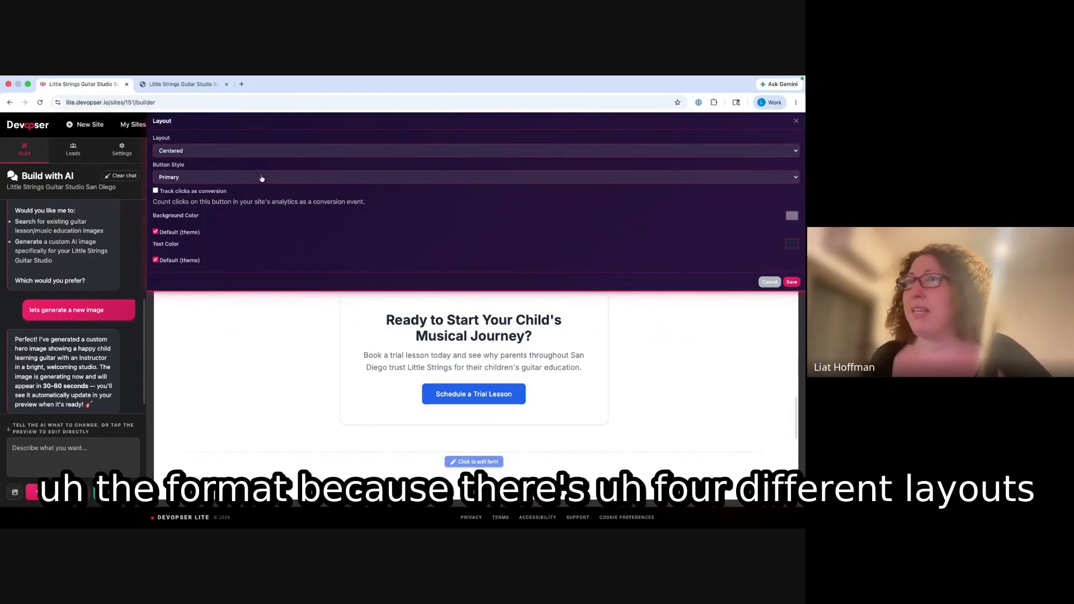
left_click(233, 151)
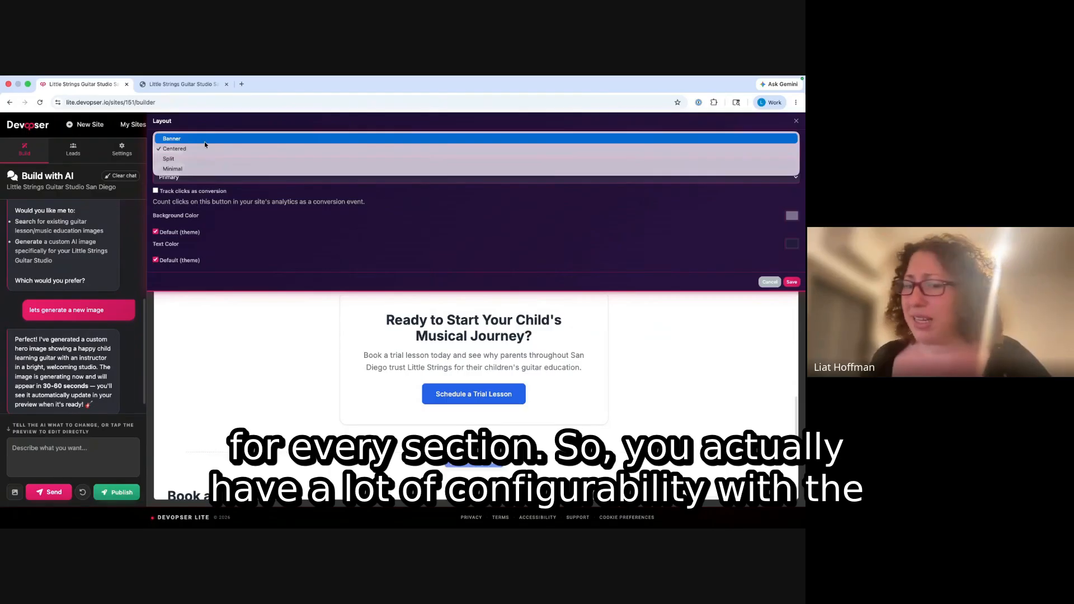
left_click(180, 138)
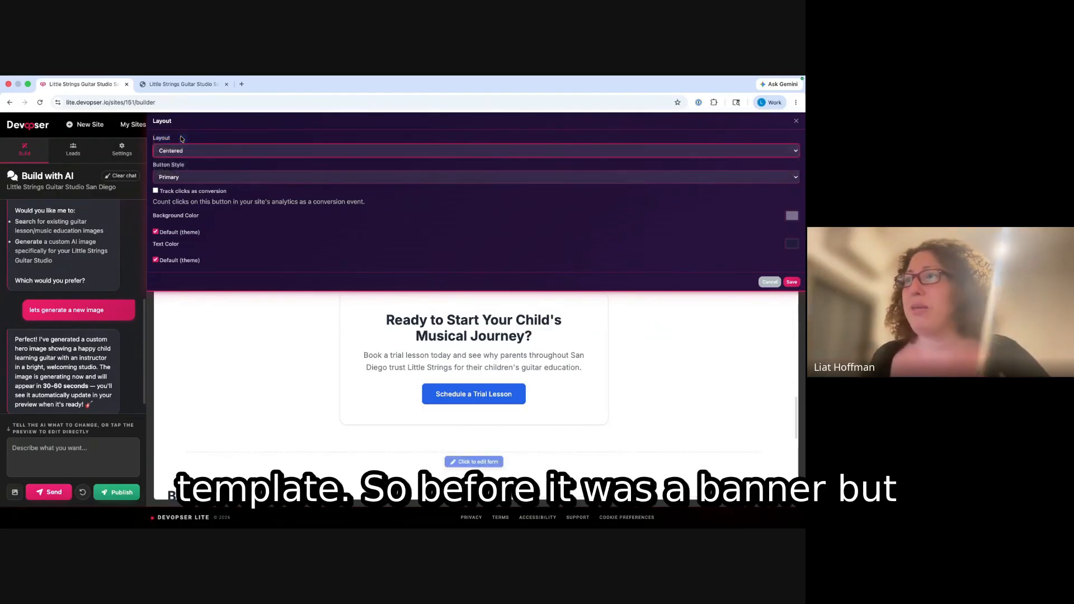
scroll(420, 313, "down", 9)
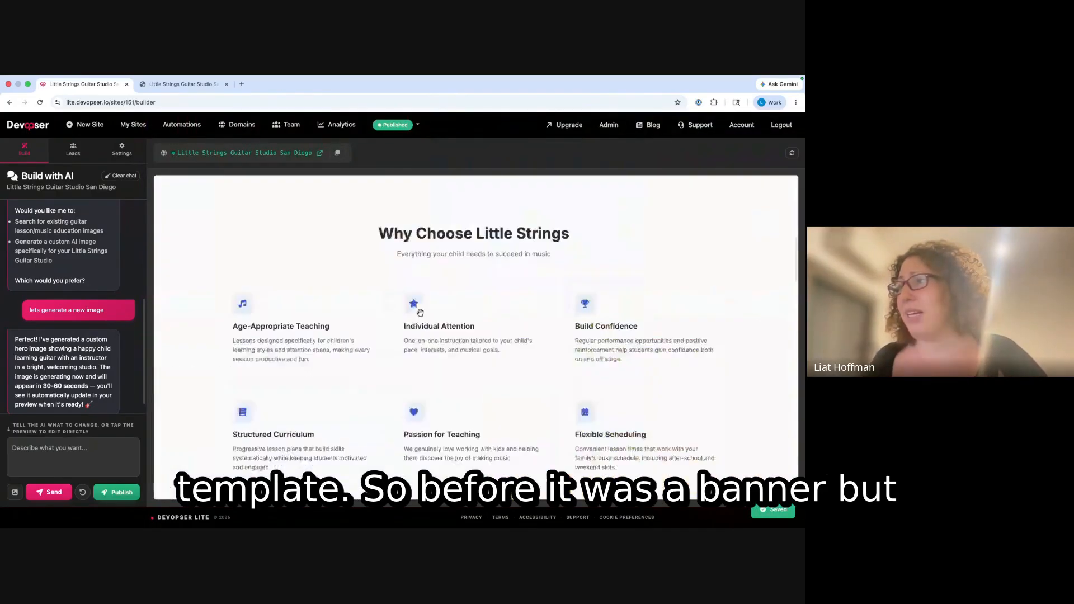
scroll(420, 312, "down", 15)
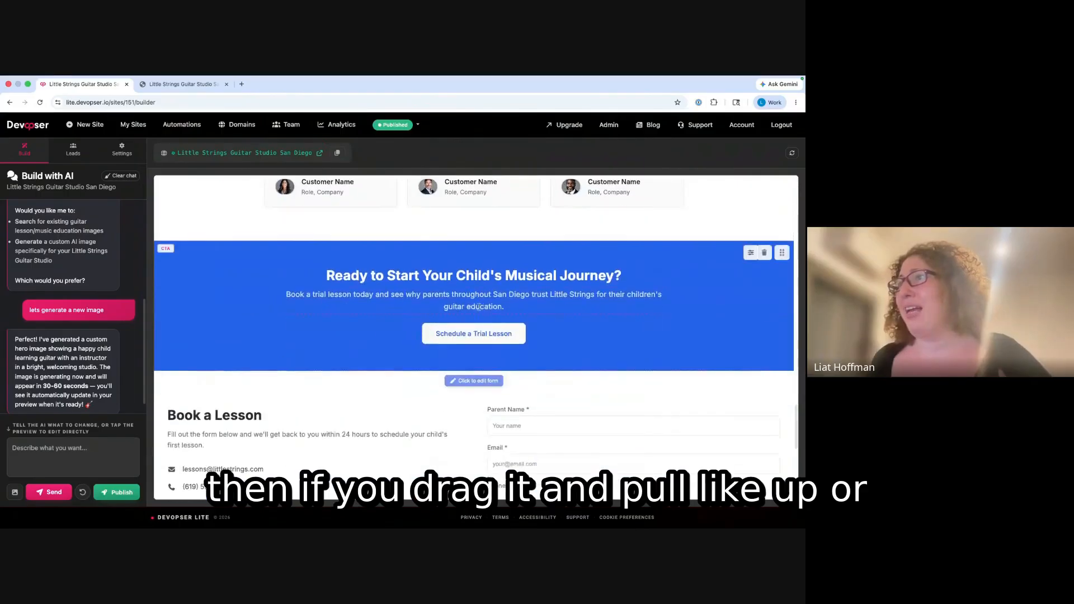
mouse_move(392, 329)
left_mouse_down()
mouse_move(298, 322)
mouse_move(442, 222)
mouse_move(594, 301)
mouse_move(452, 389)
mouse_move(375, 326)
mouse_move(395, 315)
left_mouse_up()
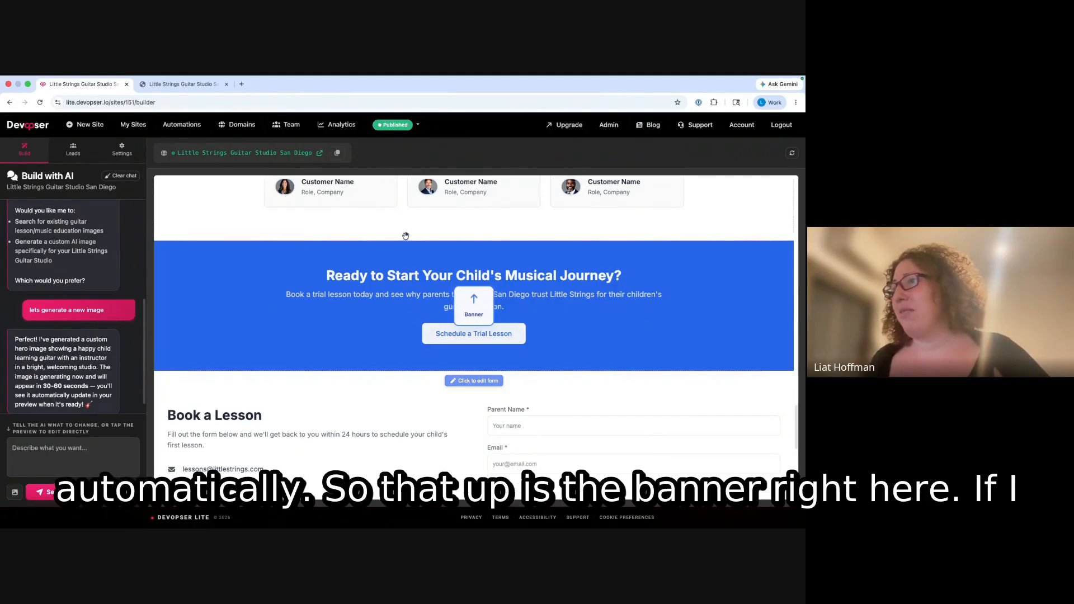
left_click_drag(405, 235, 407, 239)
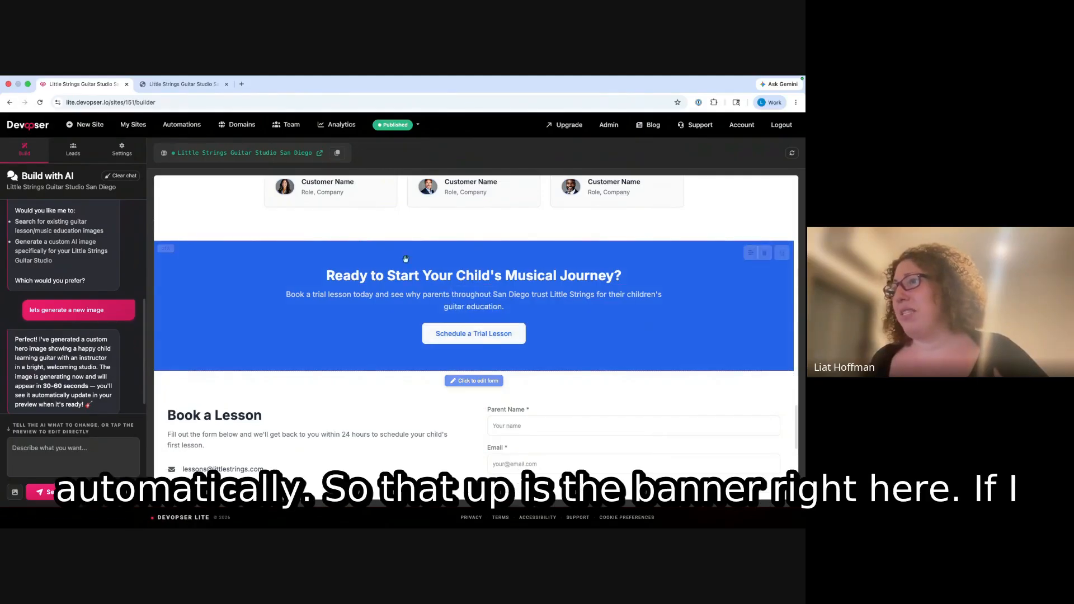
- Enable 'Track clicks as conversion' for the CTA section's button
left_click(750, 253)
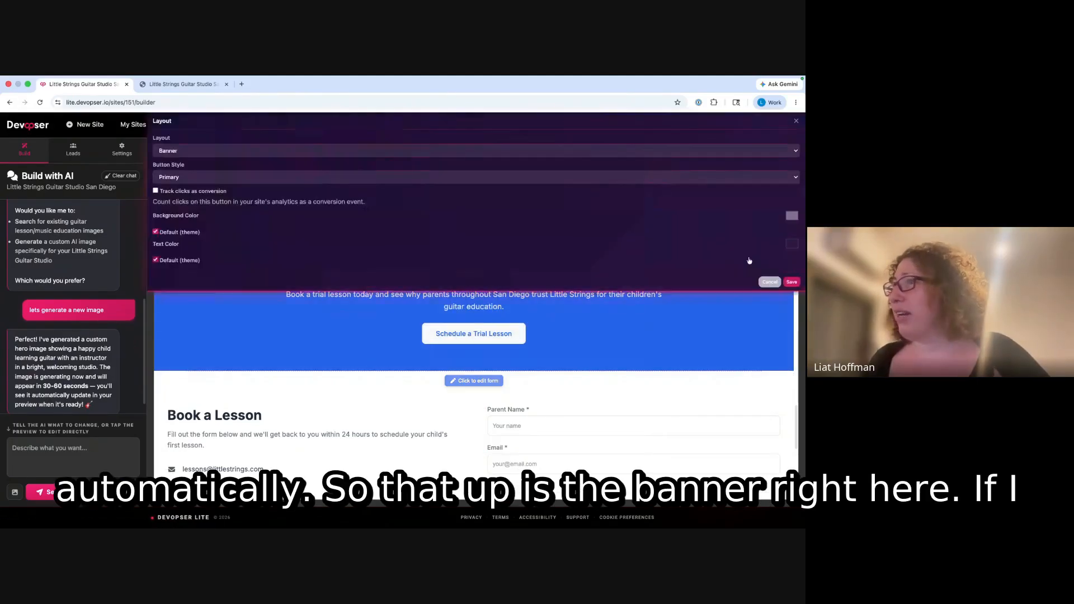
left_click(156, 191)
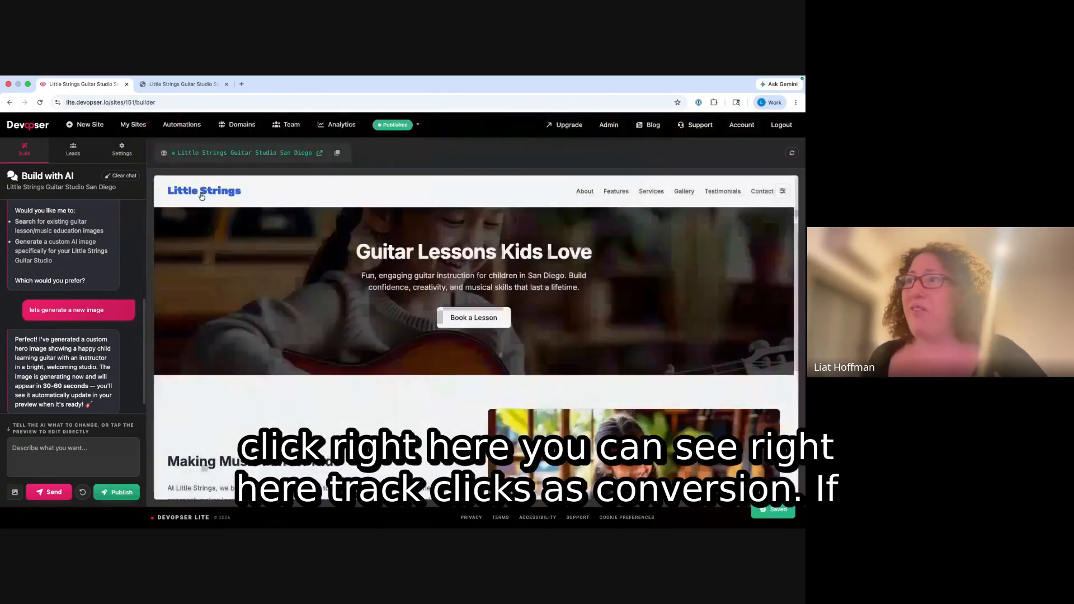
scroll(327, 265, "down", 10)
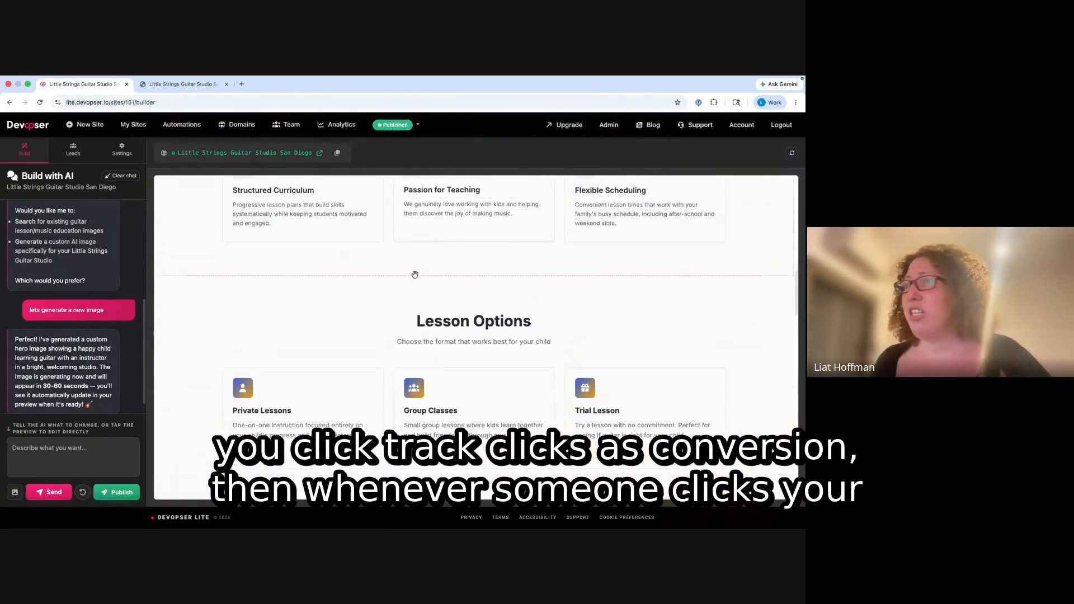
scroll(353, 262, "down", 10)
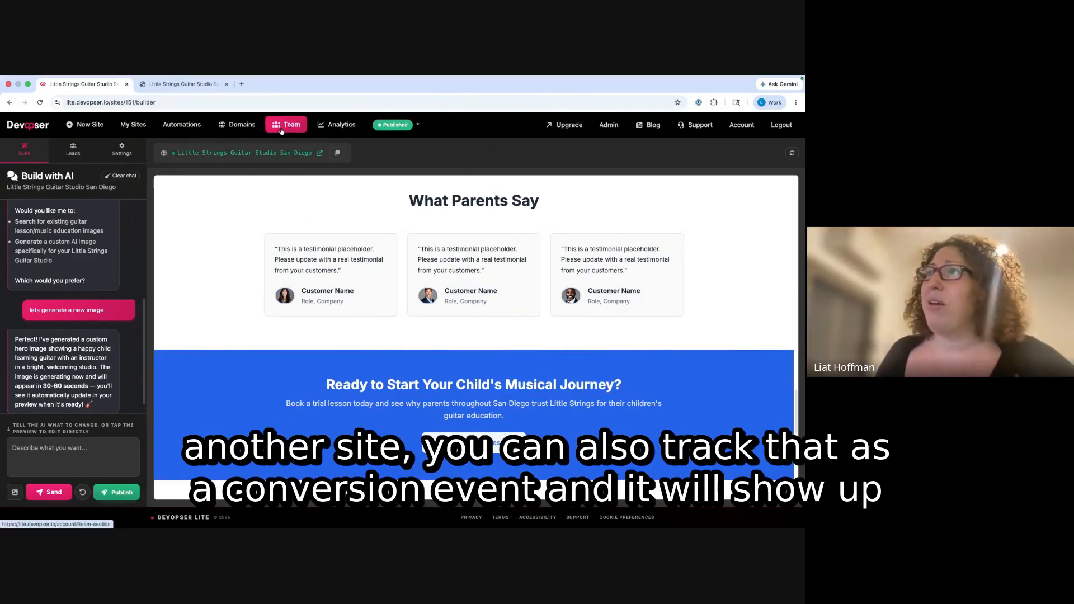
left_click(343, 125)
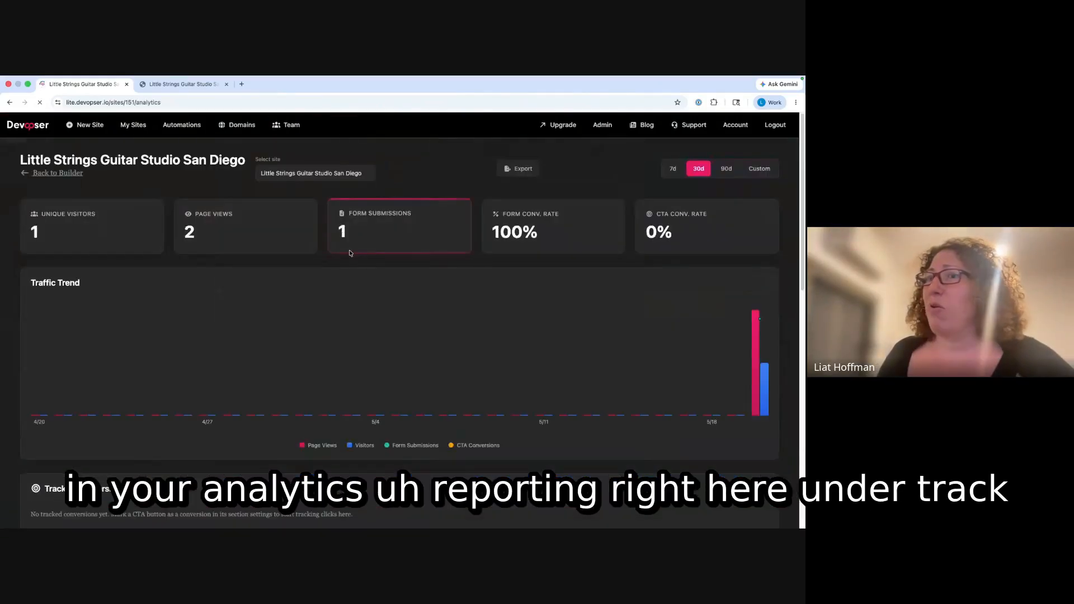
scroll(350, 253, "down", 5)
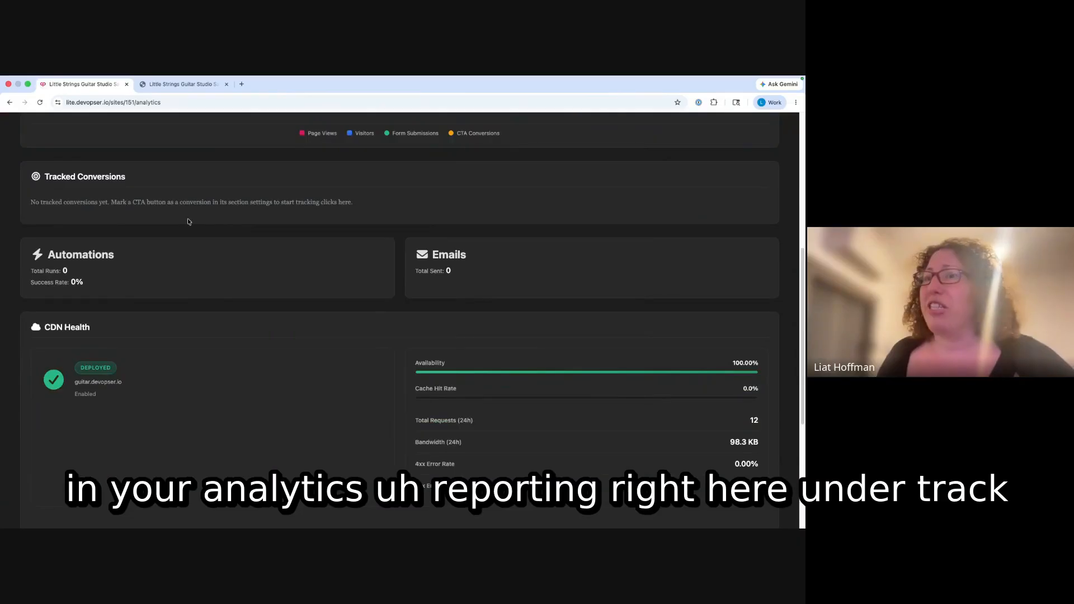
scroll(162, 216, "down", 4)
scroll(486, 230, "up", 3)
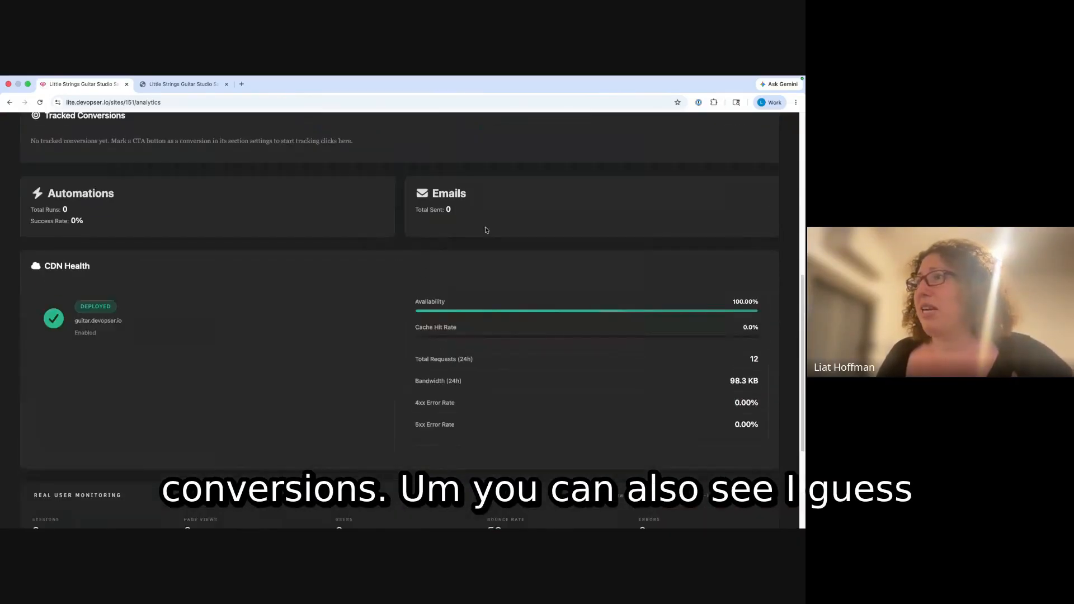
left_click_drag(431, 196, 482, 221)
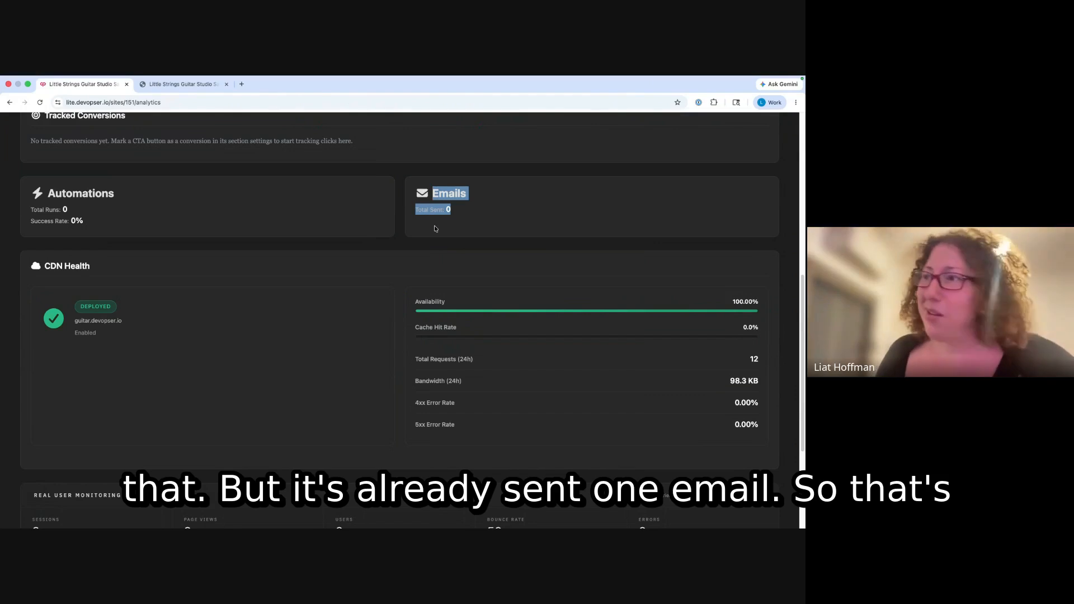
scroll(430, 236, "down", 3)
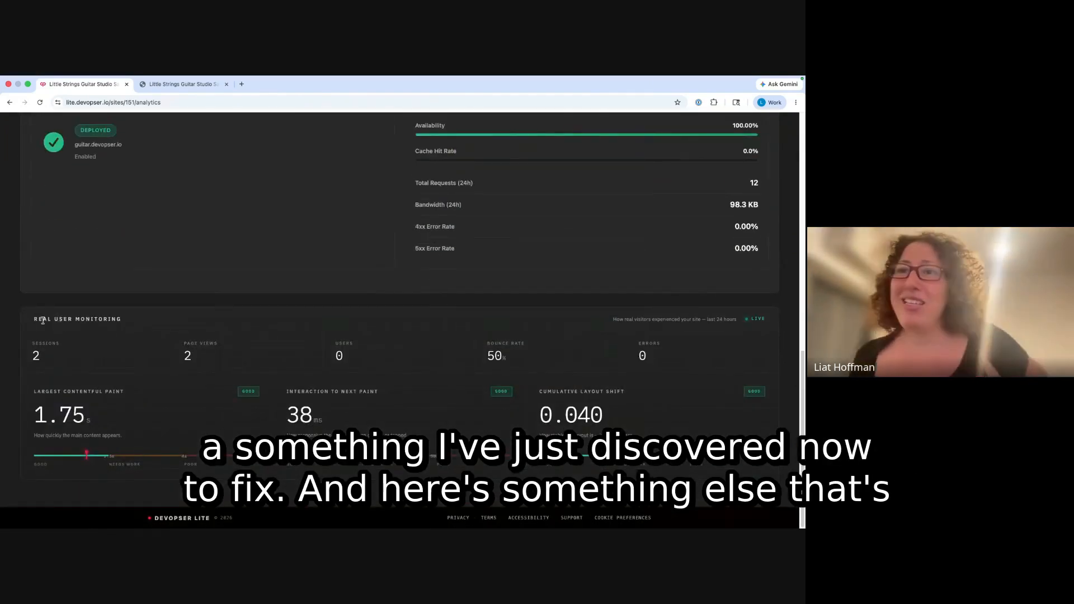
left_click_drag(43, 319, 123, 320)
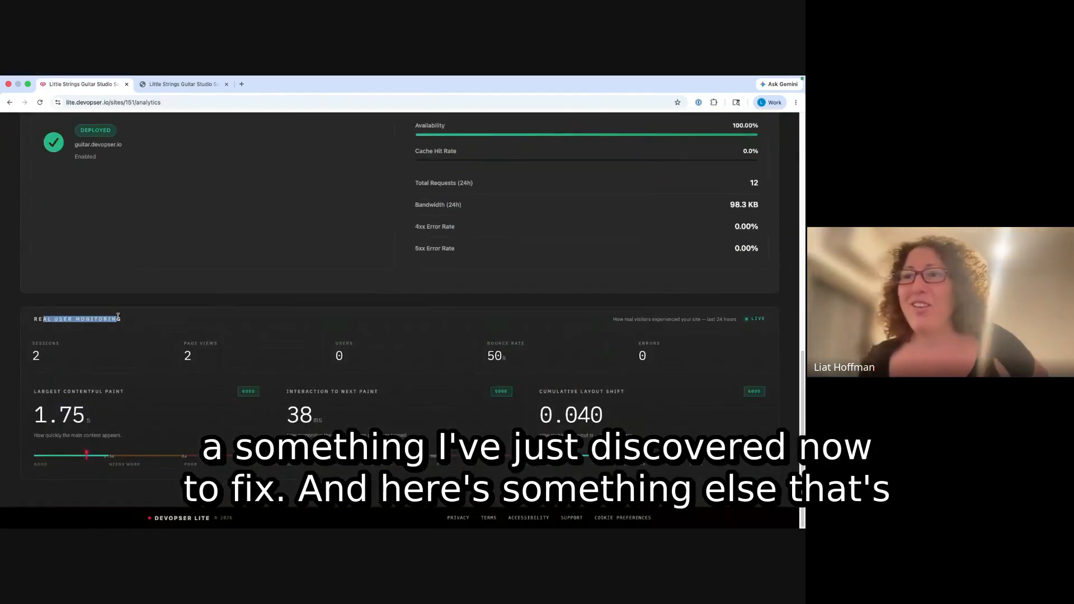
left_click(98, 354)
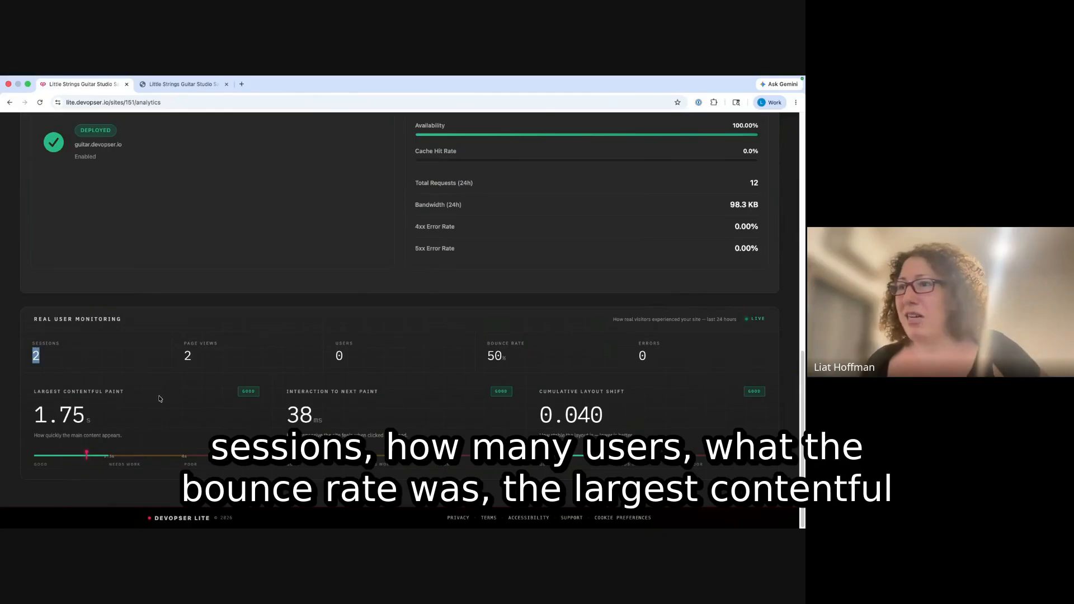
double_click(58, 414)
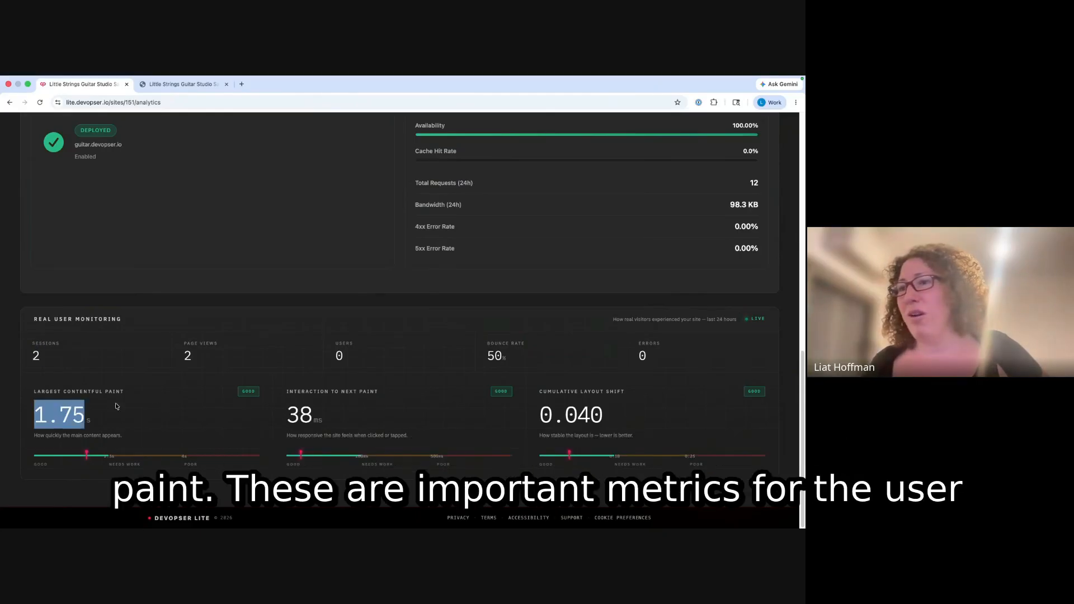
left_click(305, 393)
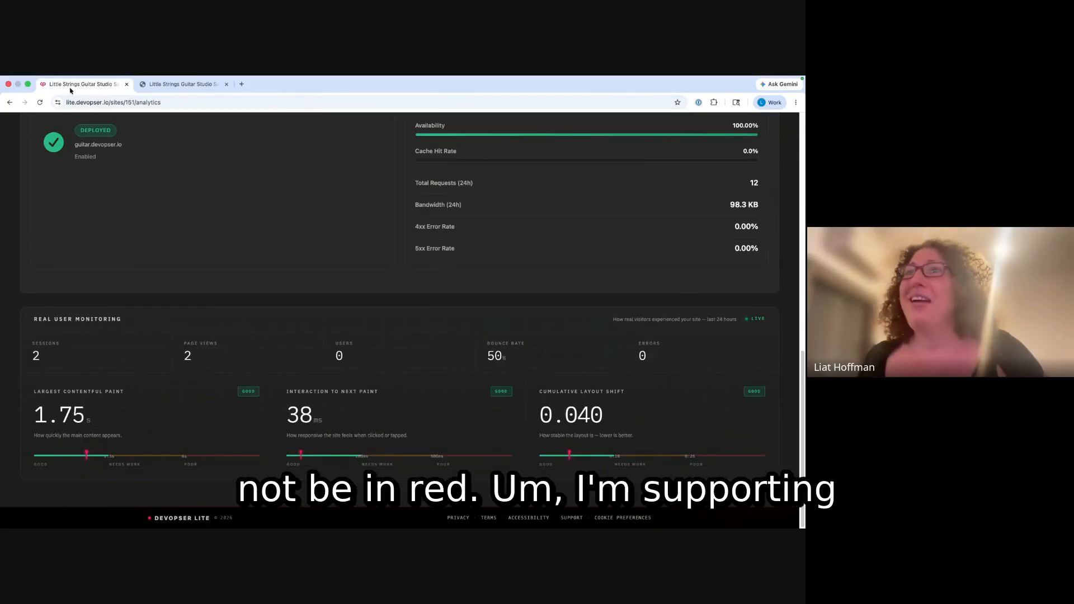
left_click(11, 115)
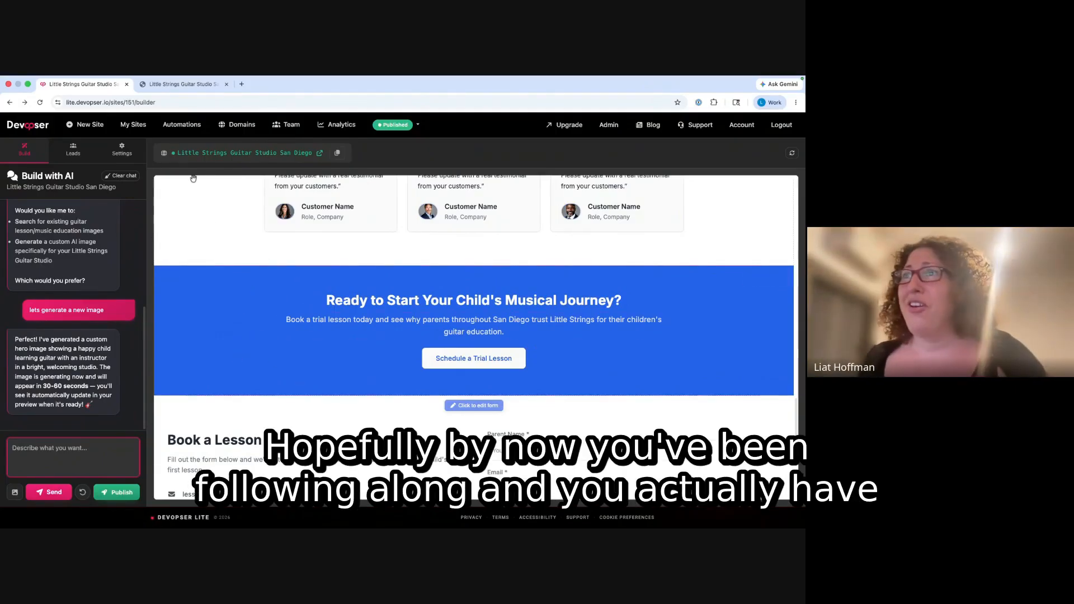
- Glance at the live guitar.devopser.io site, return to the builder, then bring up Mission Control
left_click(169, 83)
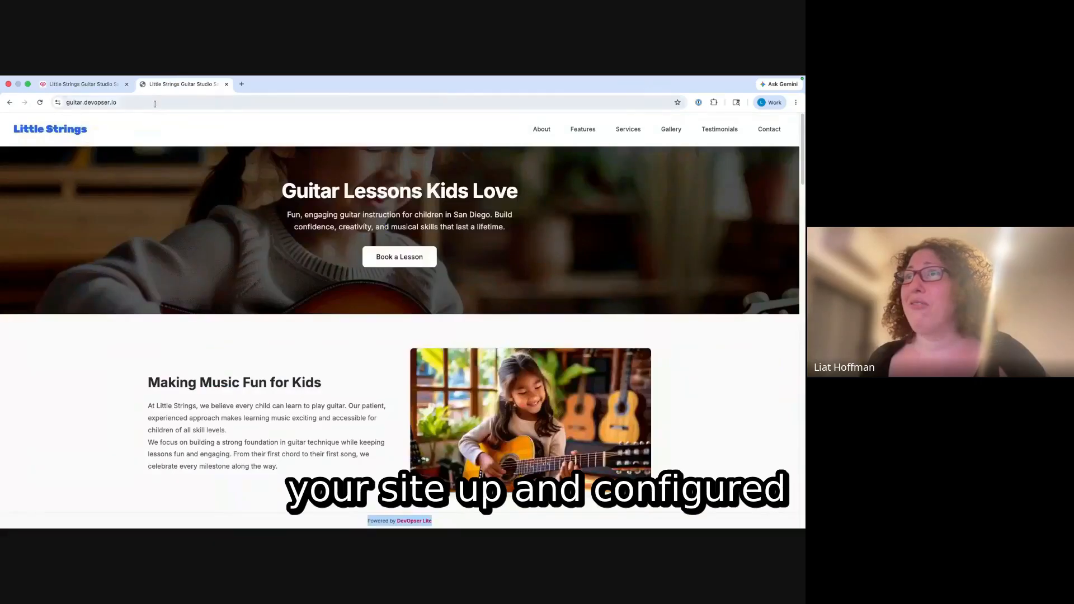
left_click(98, 83)
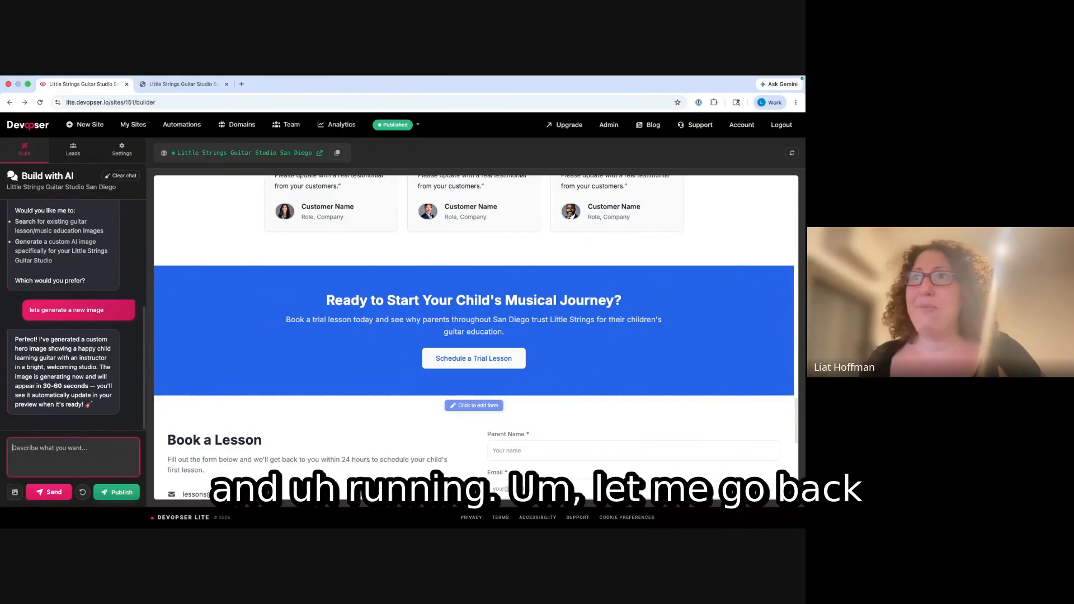
key("ctrl+Up")
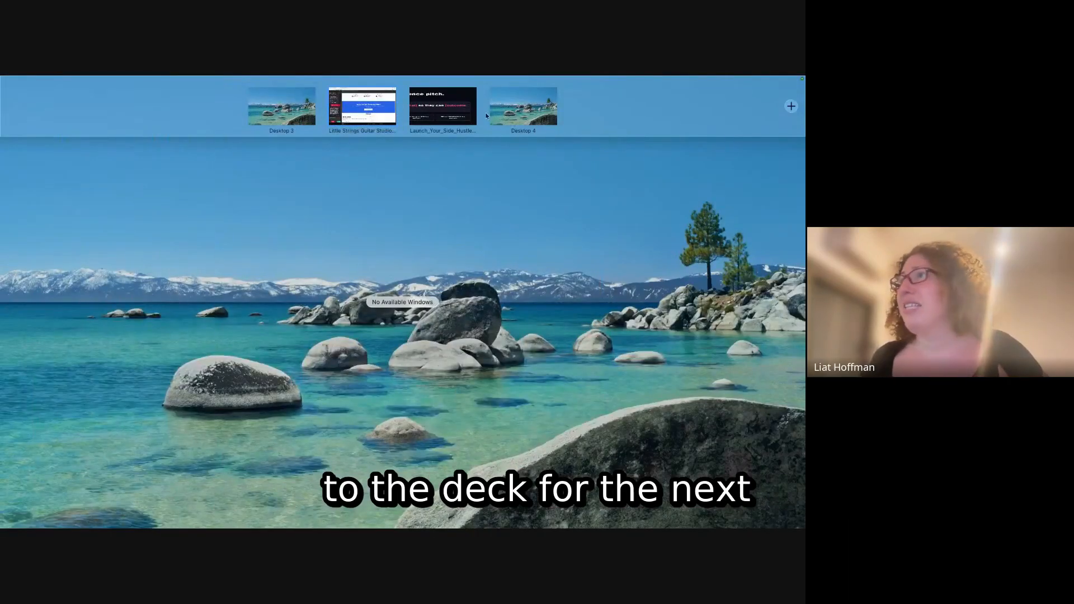
- Reopen the full-screen Launch_Your_Side_Hustle deck and advance to slide 10, 'Marketing playbook'
left_click(475, 114)
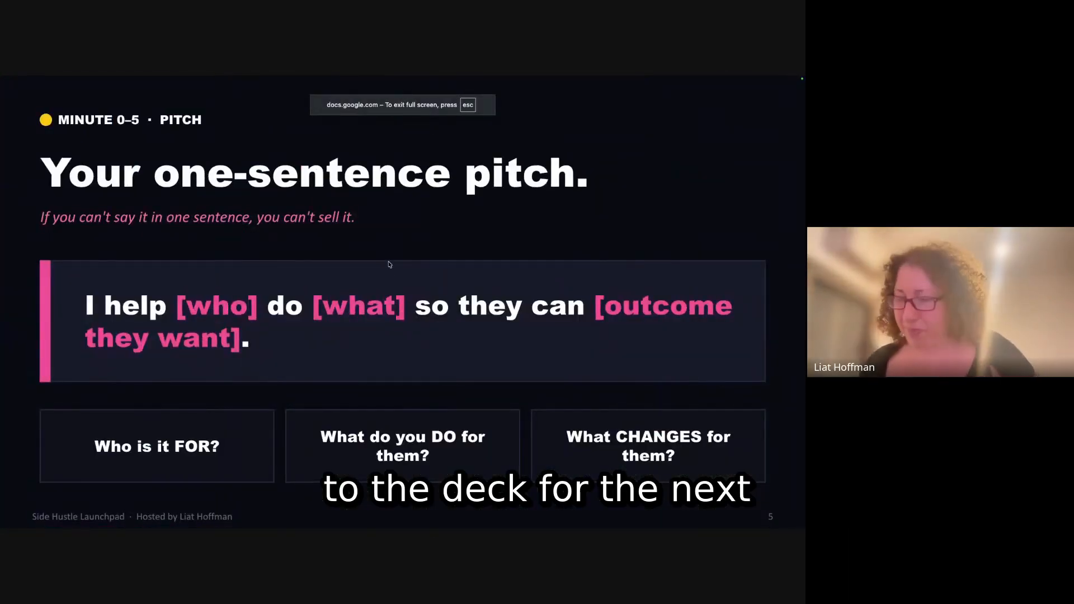
key("Right")
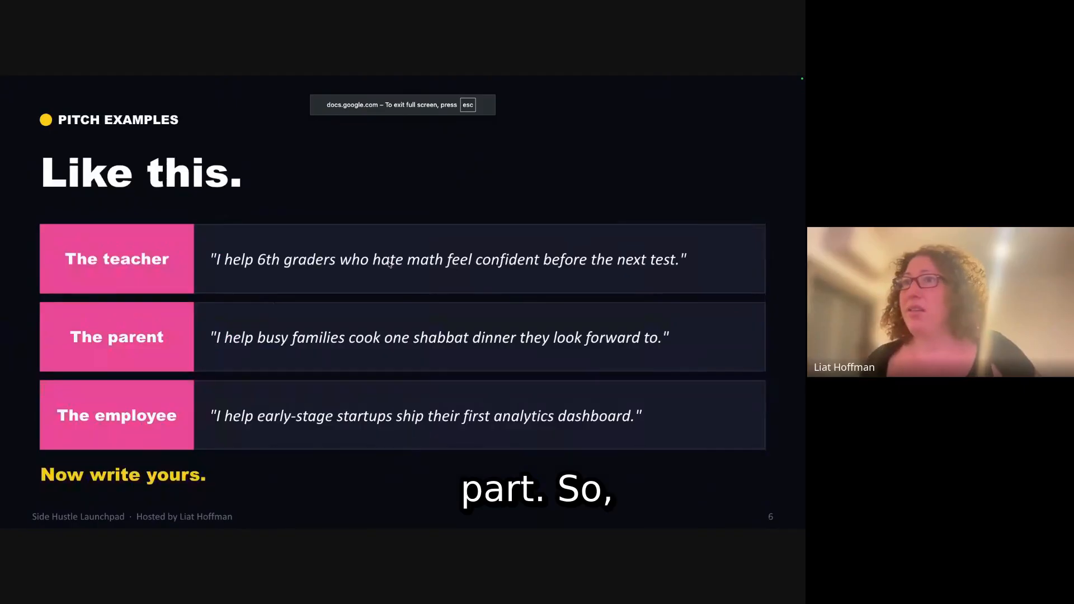
key("Right")
key("Right")
key("Right")
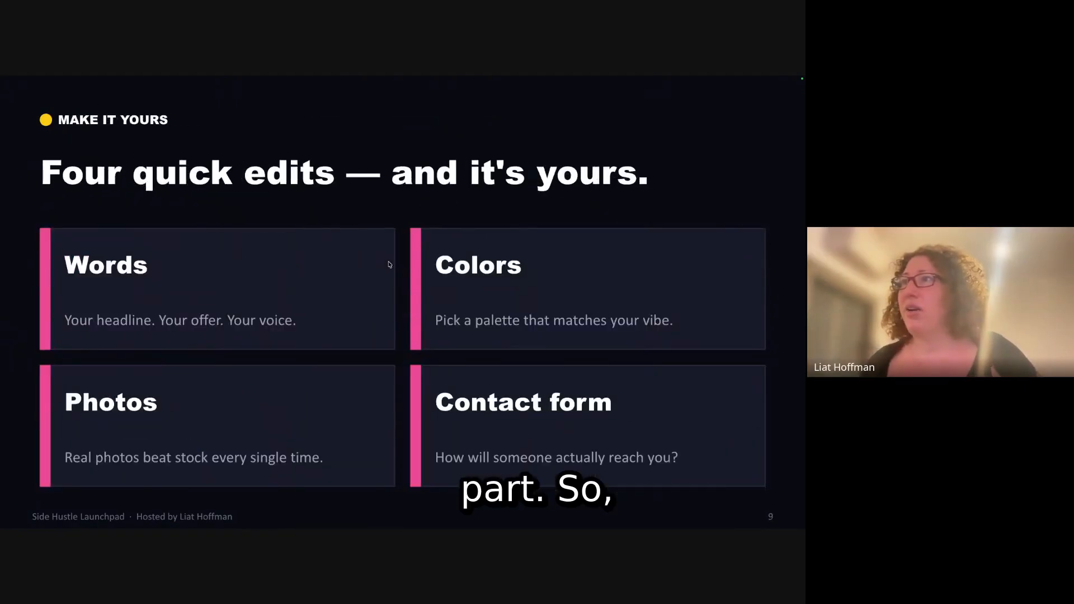
key("Left")
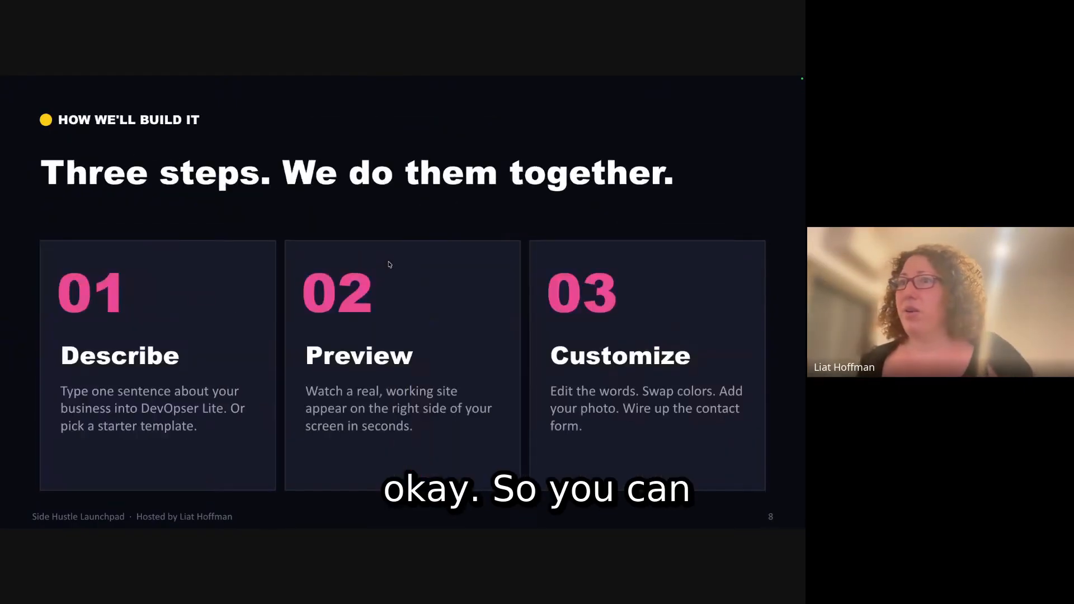
key("Right")
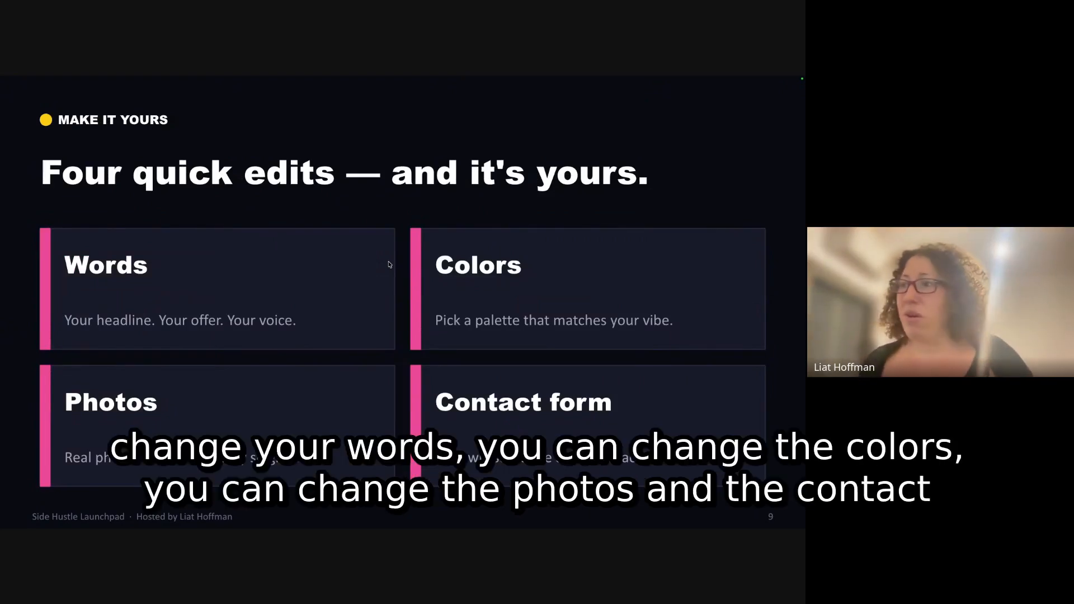
key("Right")
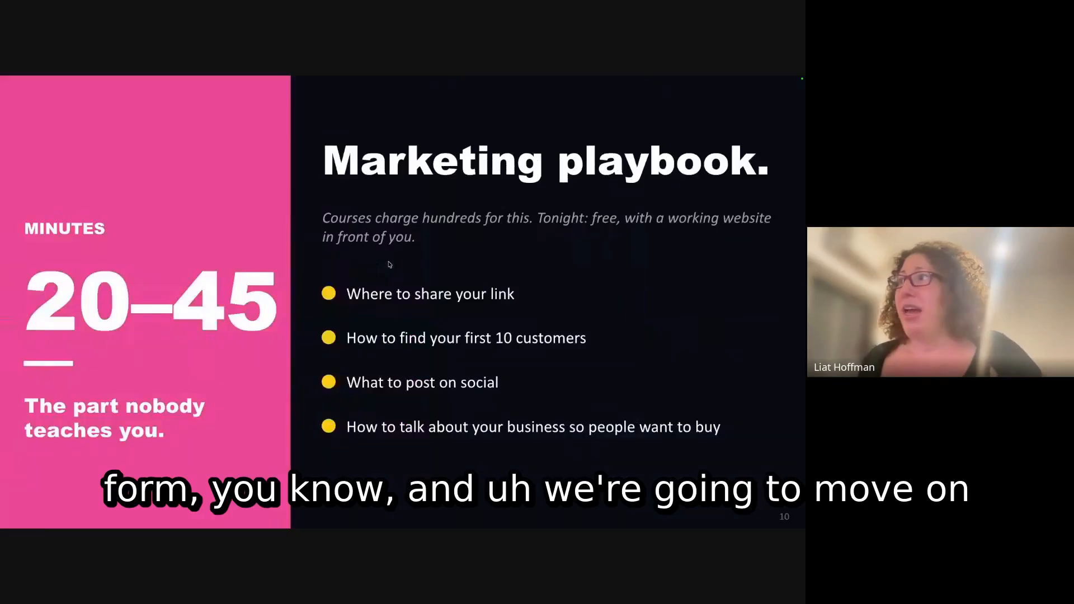